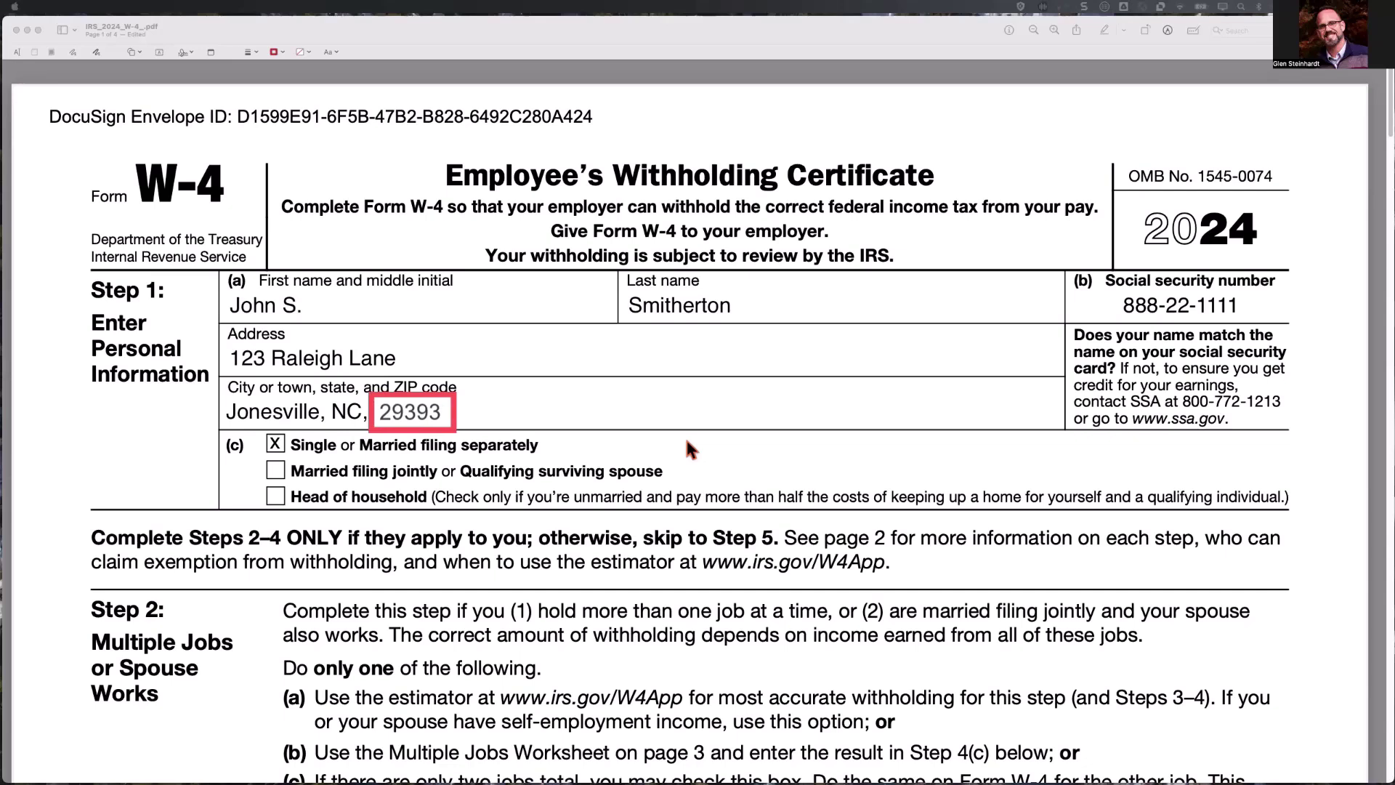
Open the Employee's Withholding Certificate: W-4 sample from DocuSign University's Human Resources templates.
scroll(685, 438, down, 6)
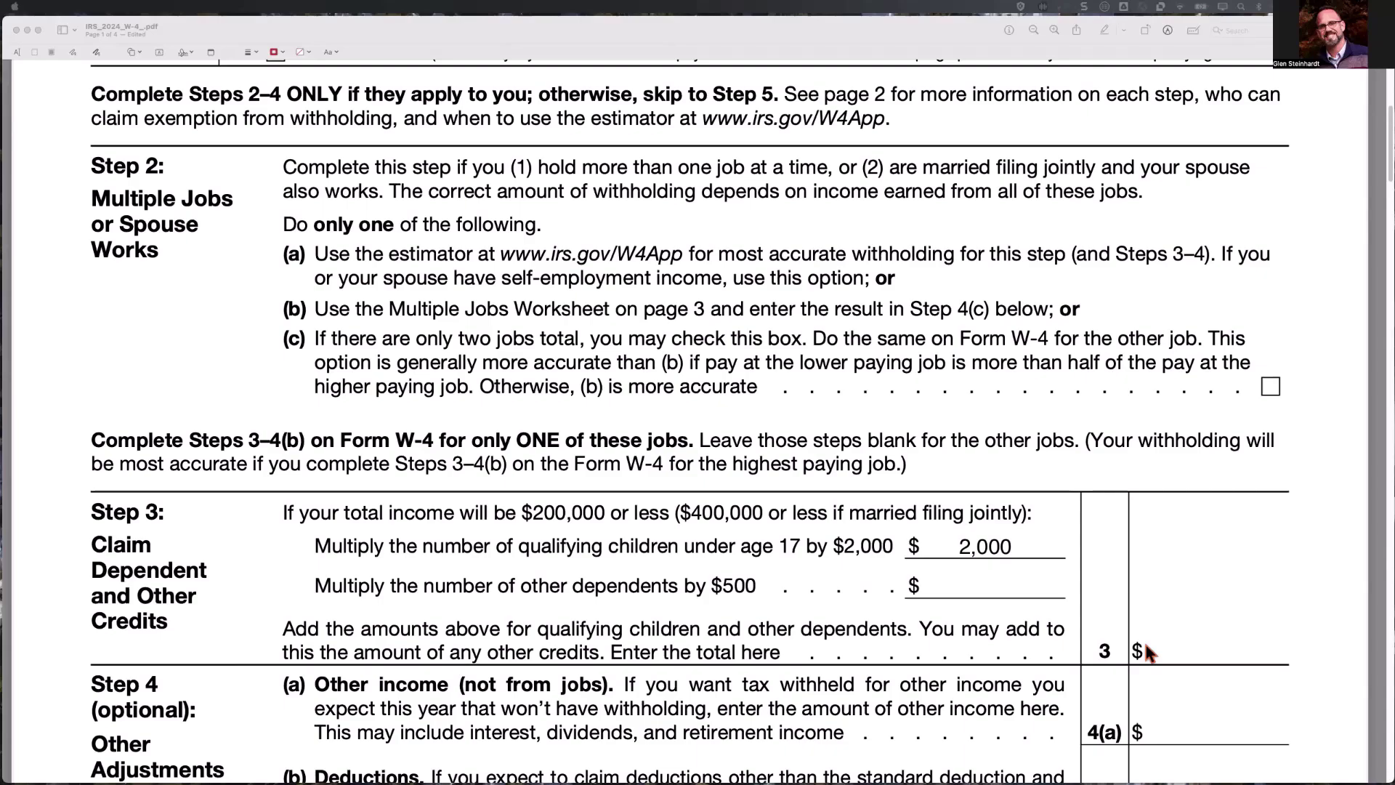
key(super+Tab)
scroll(1237, 186, down, 3)
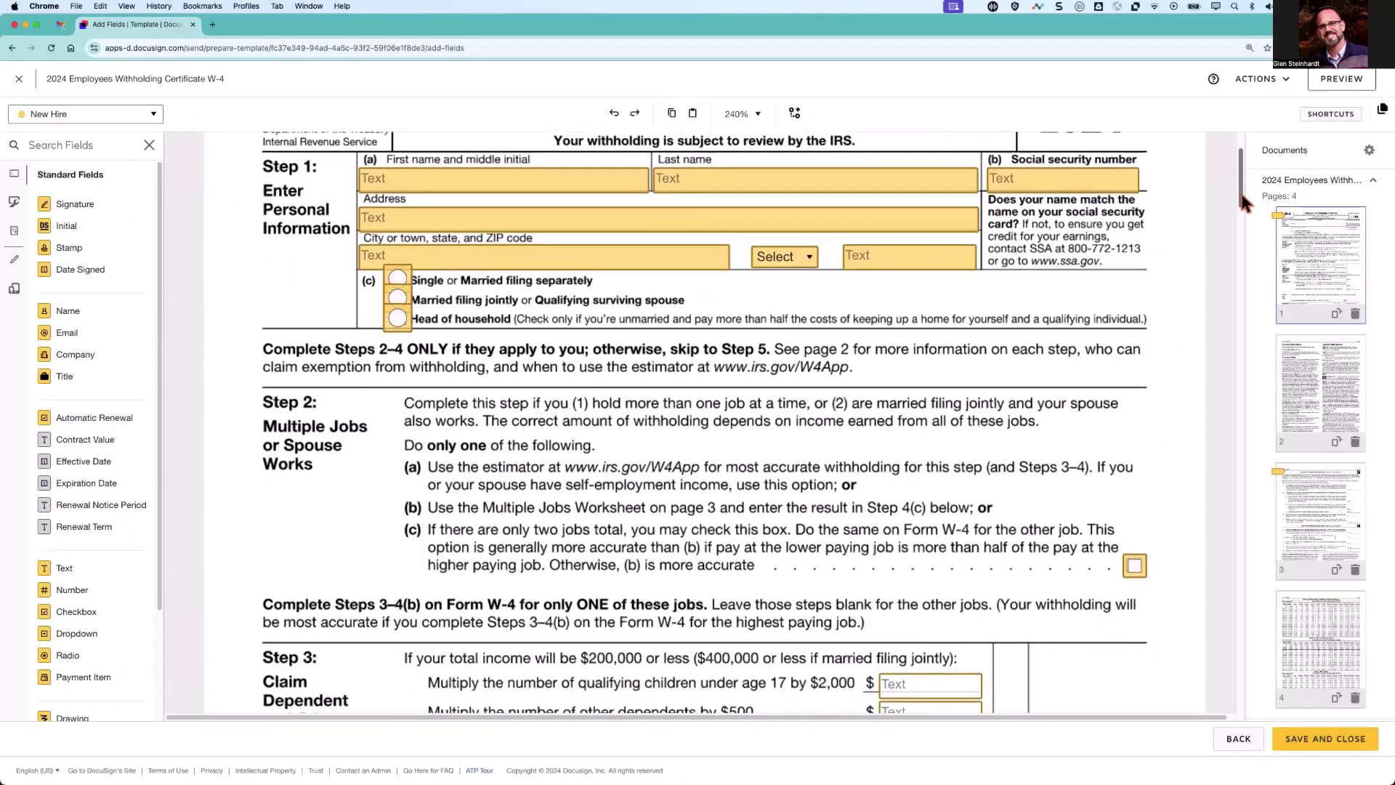
drag(1241, 196, 1245, 254)
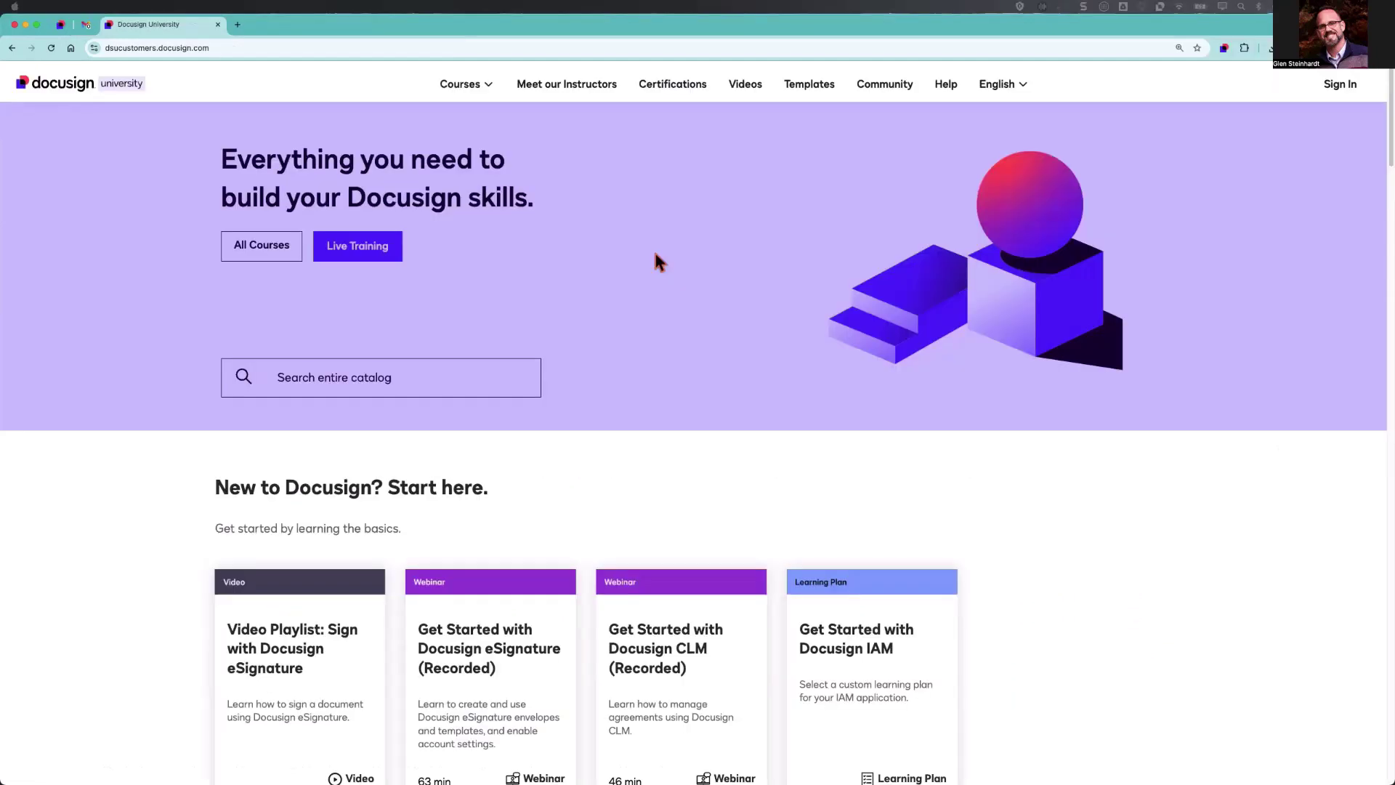
click(802, 91)
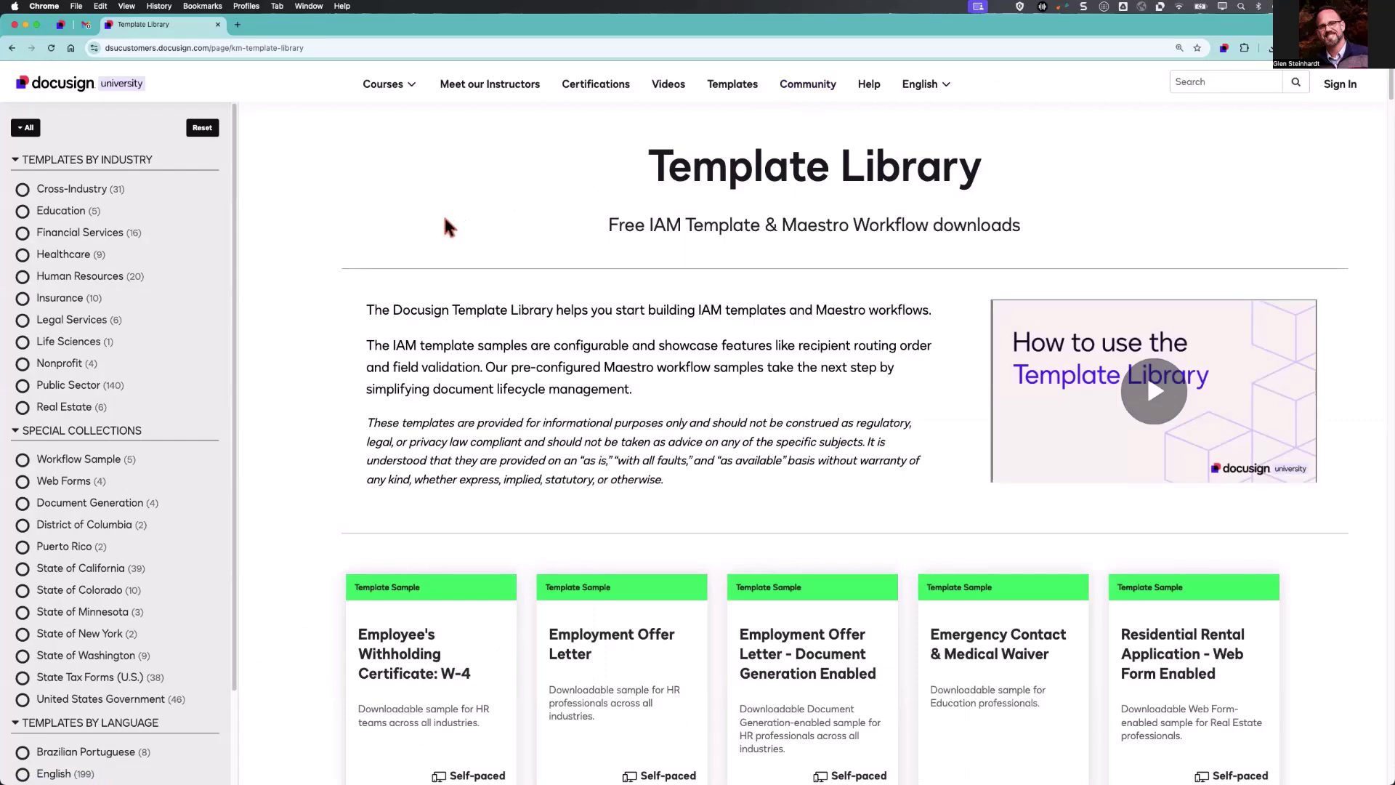
click(23, 277)
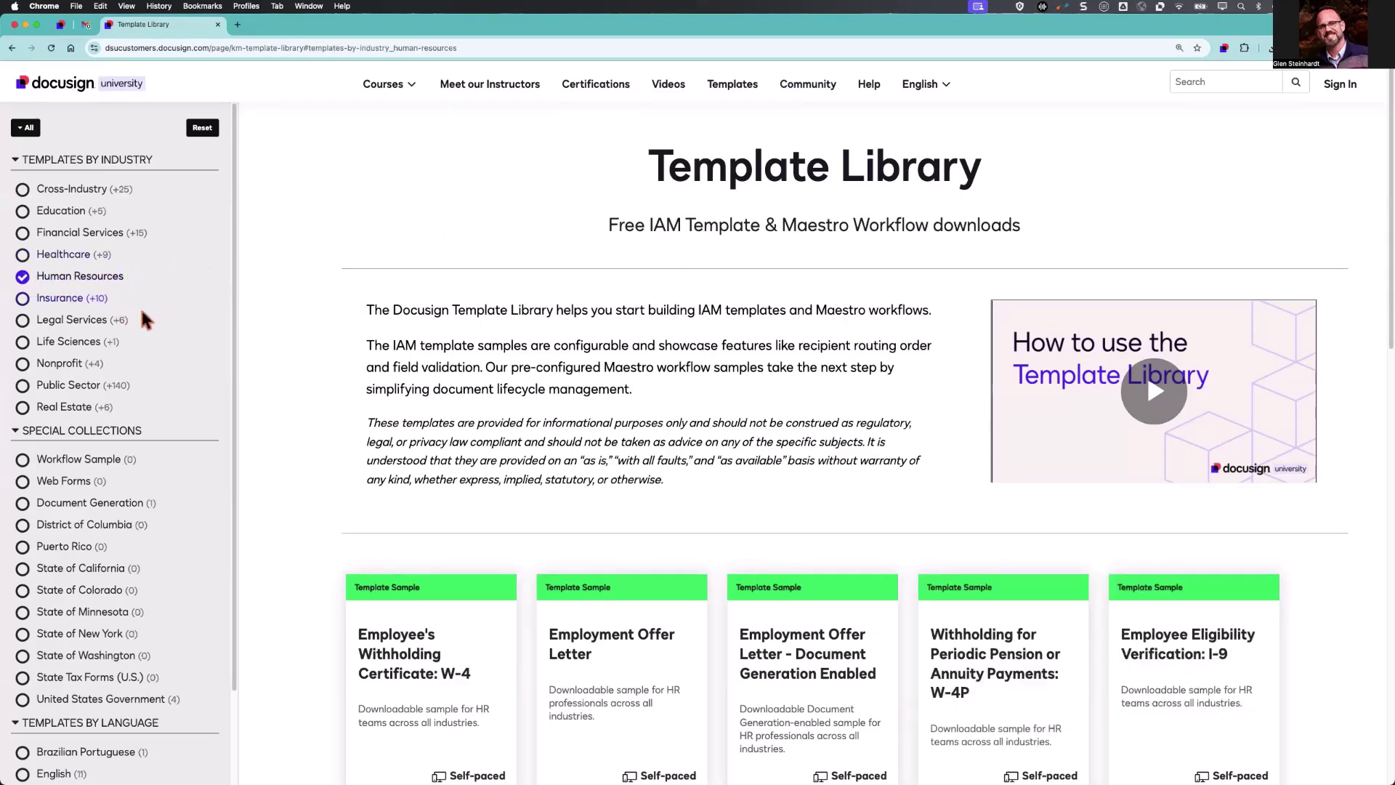
scroll(436, 505, down, 3)
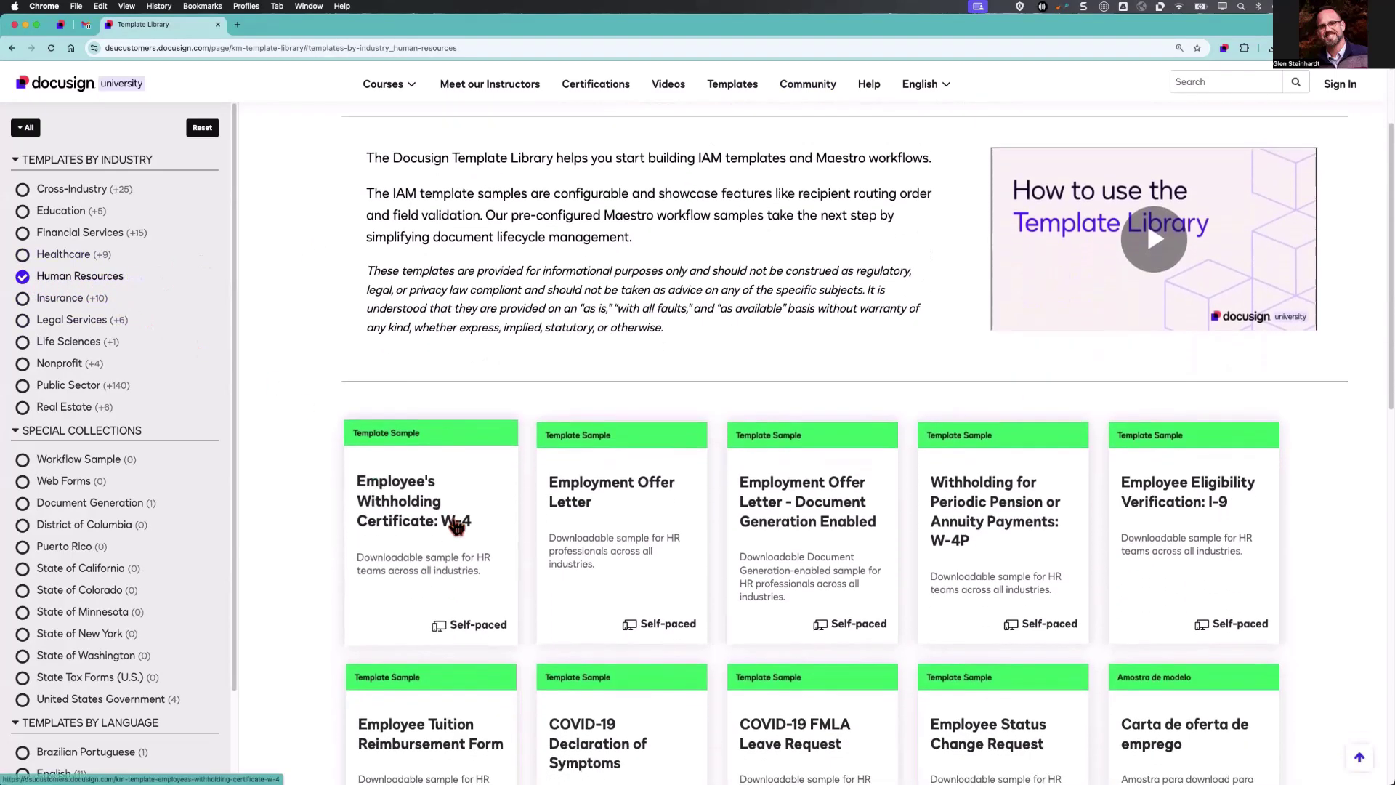
click(399, 512)
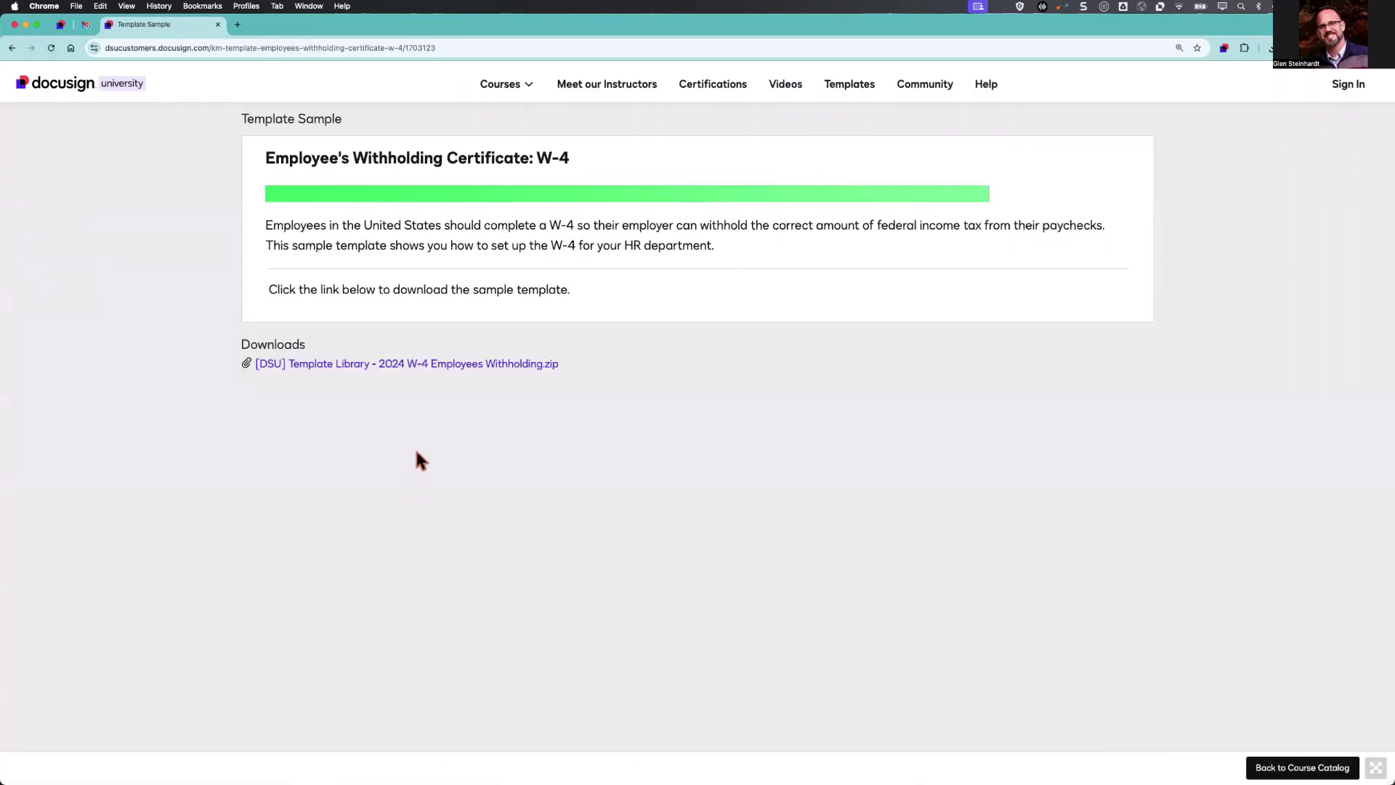
Download the W-4 template zip, extract it in Downloads, and open the extracted folder.
click(419, 368)
click(1270, 48)
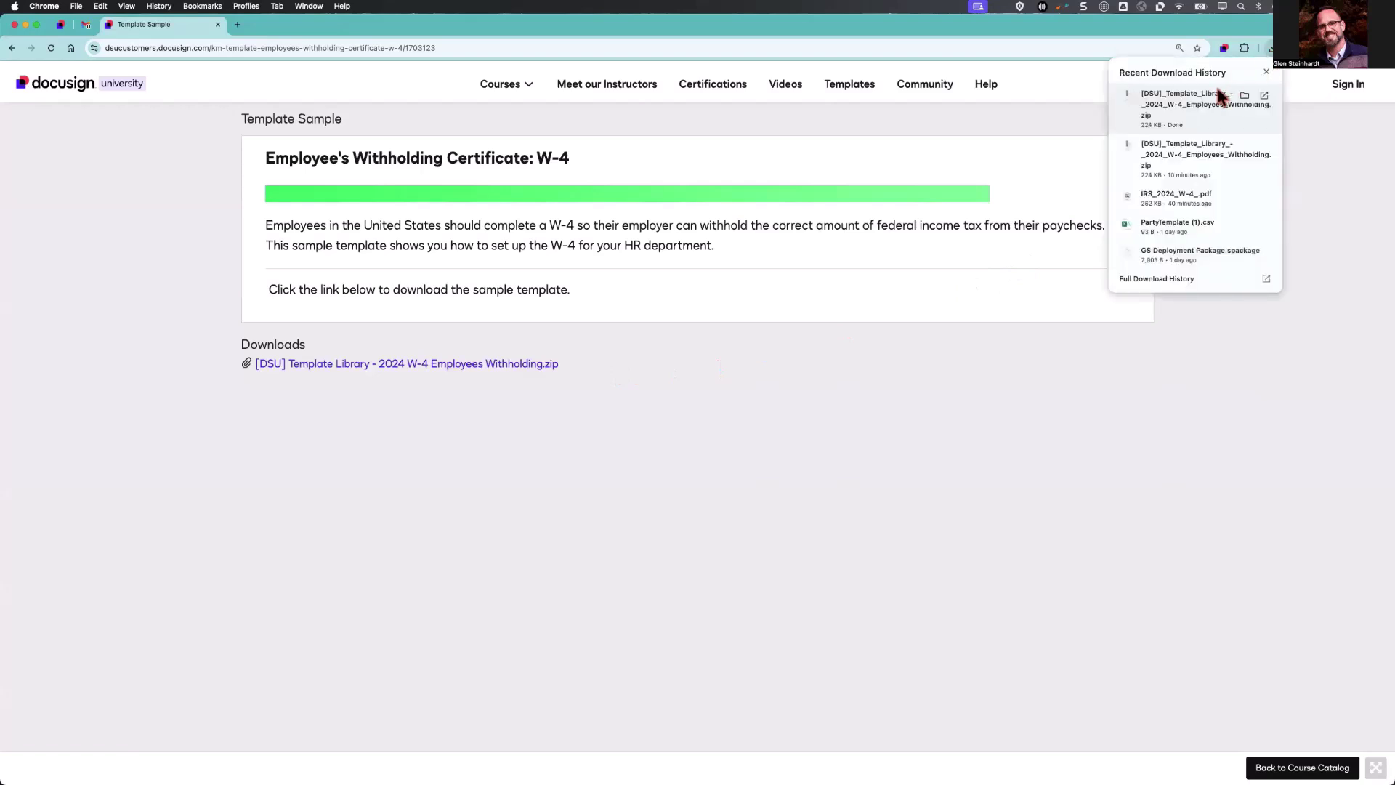
click(1244, 96)
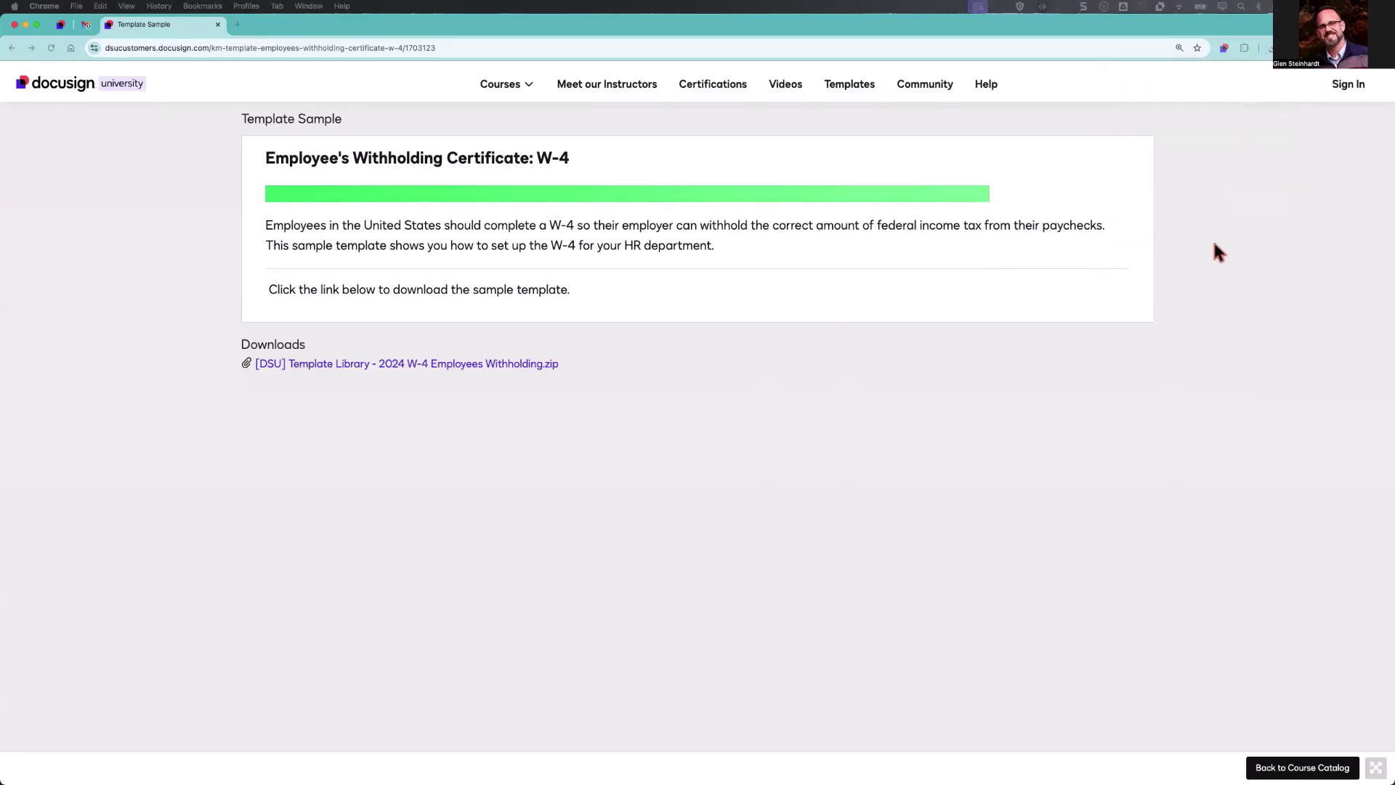
drag(1235, 204, 542, 202)
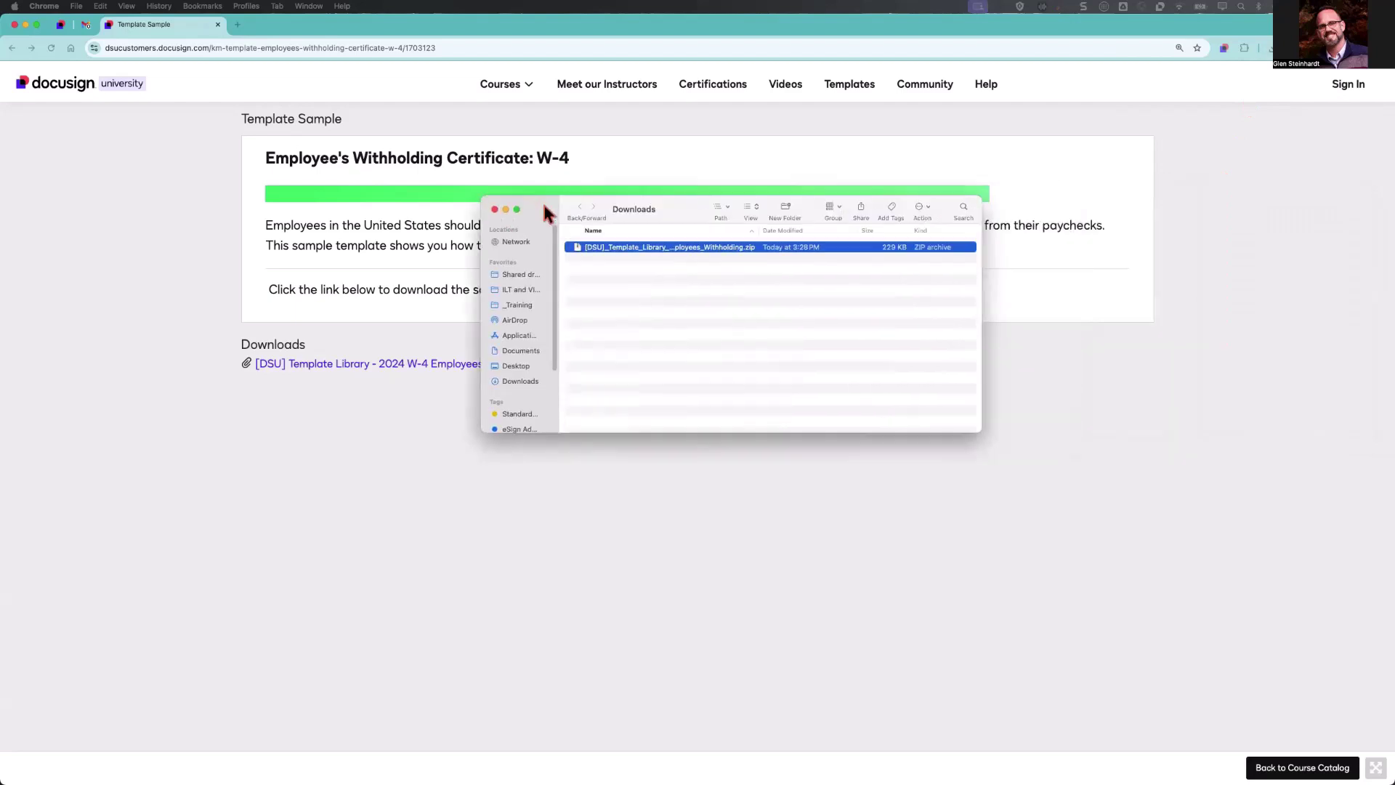
double_click(646, 253)
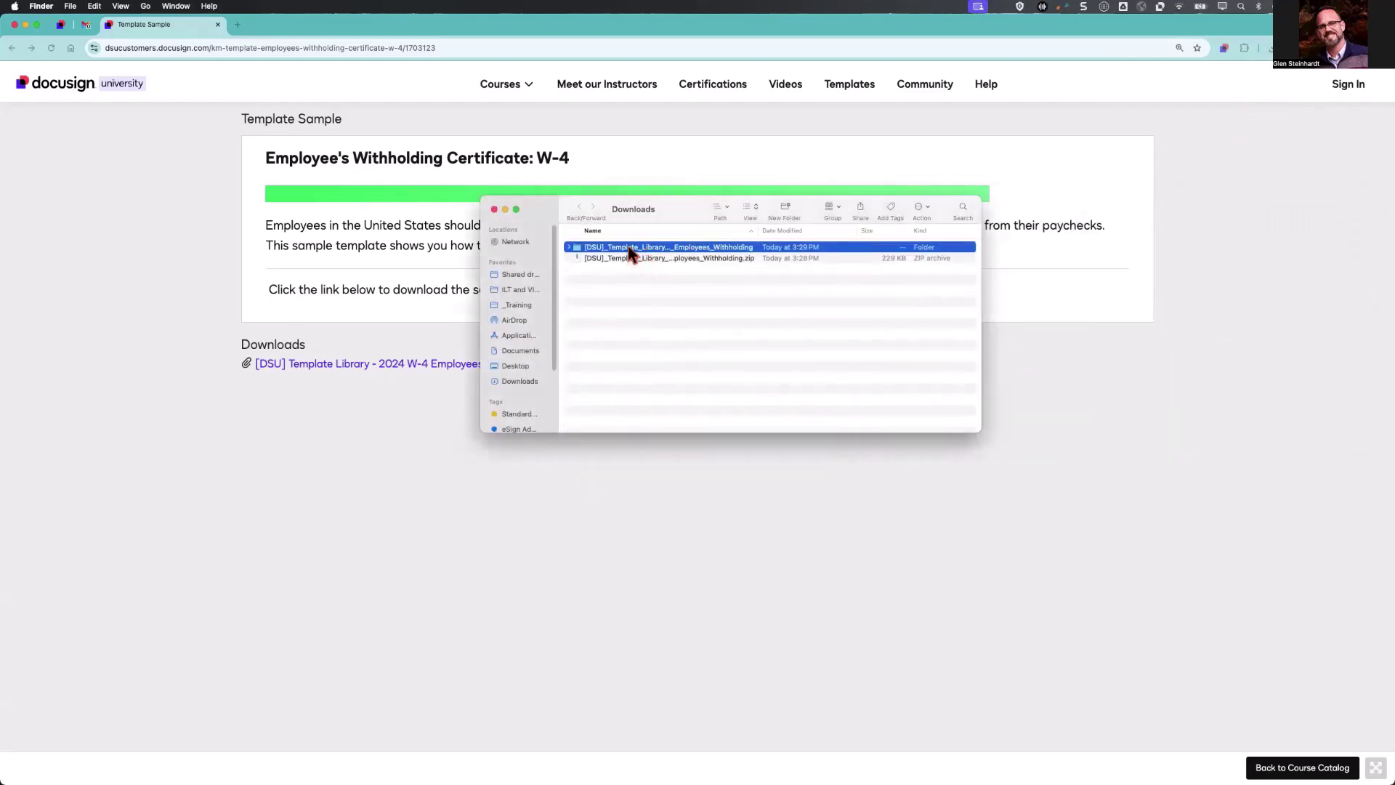
double_click(633, 250)
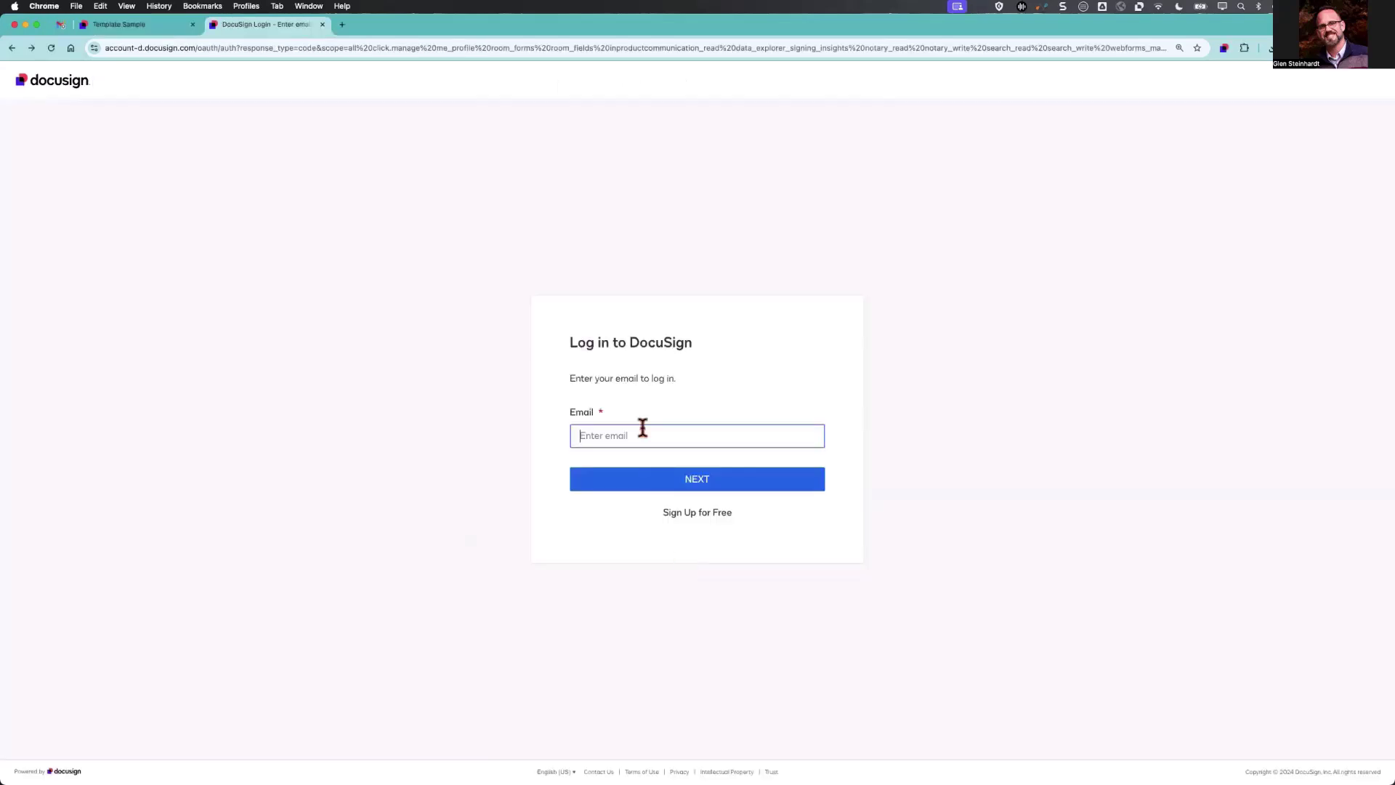
Sign in to the demo account with its e-mail and password, then open the templates list.
click(642, 428)
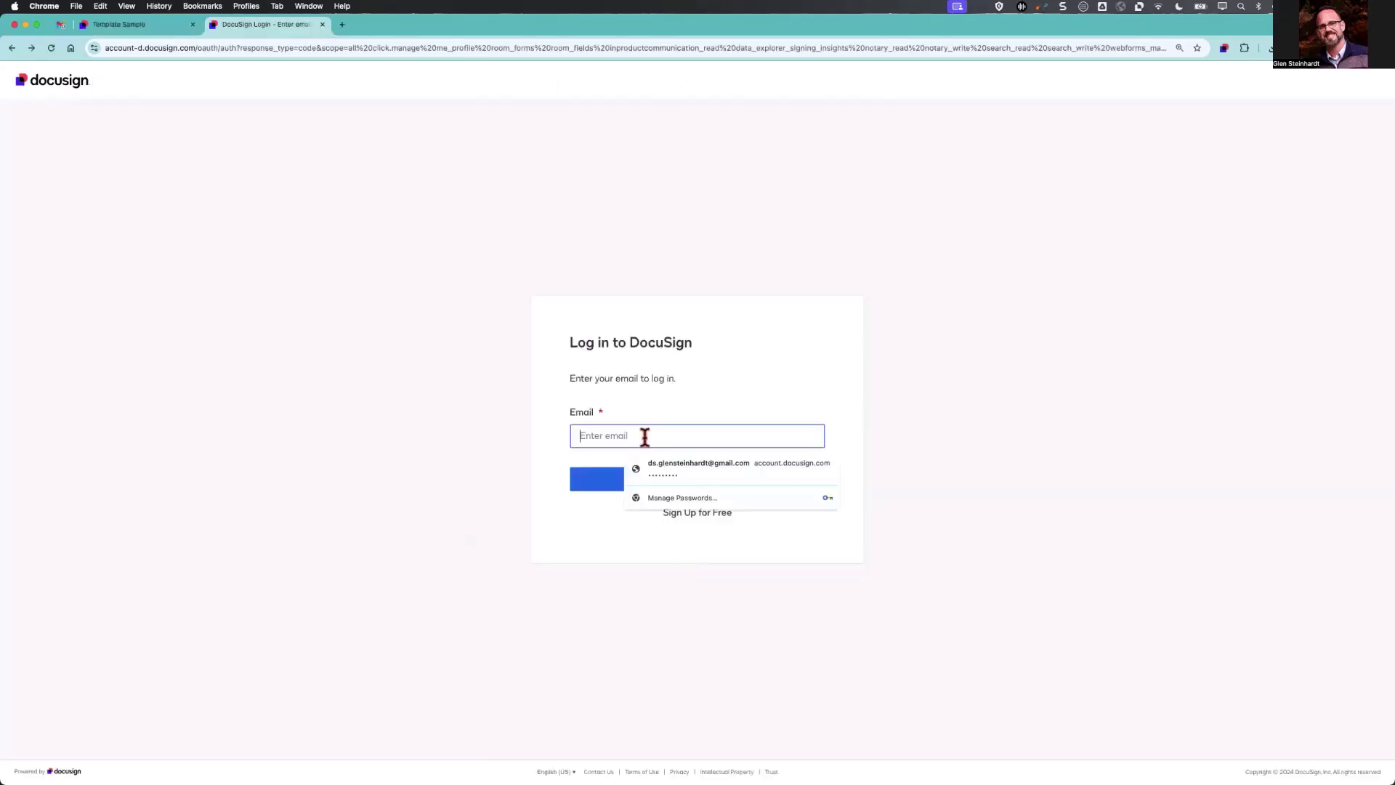
key(Return)
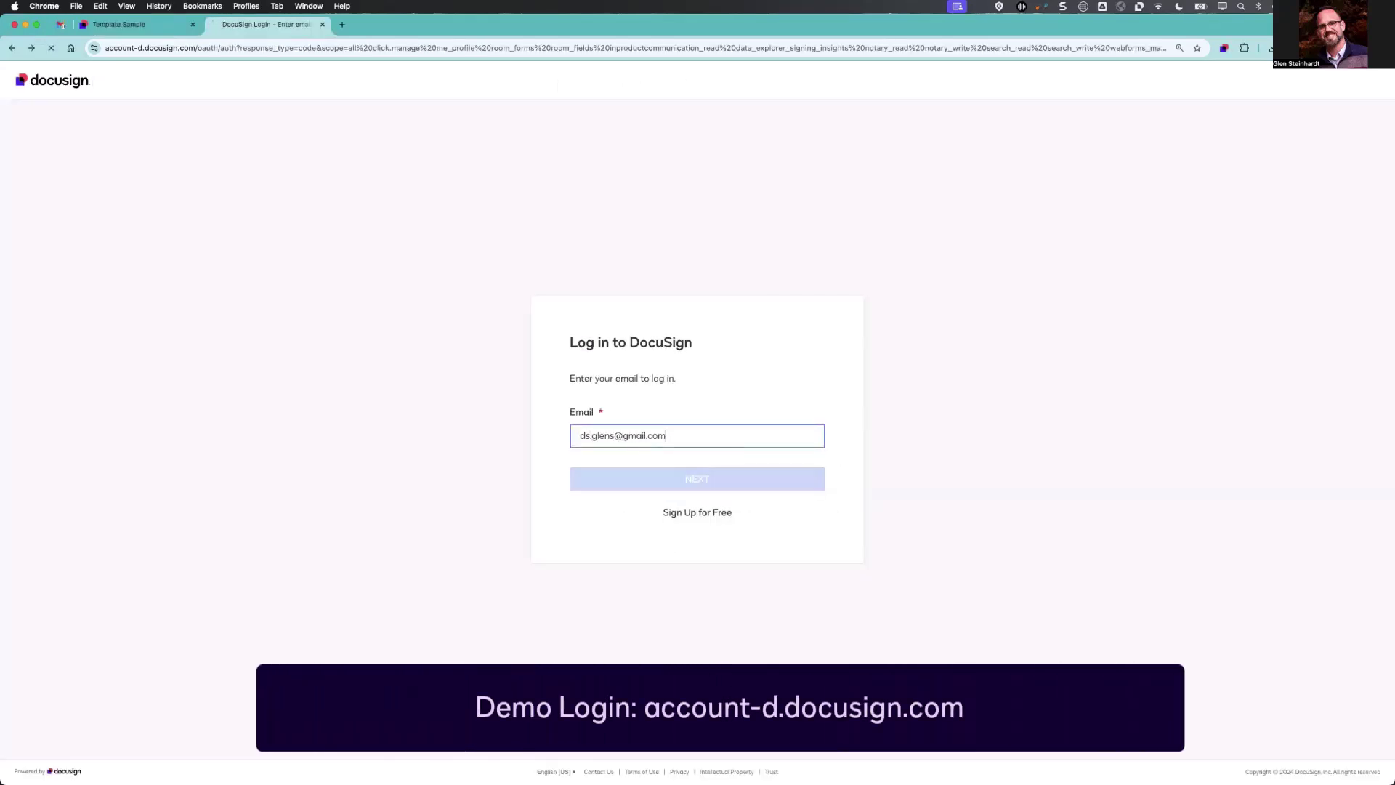
text(•••••••••)
key(Return)
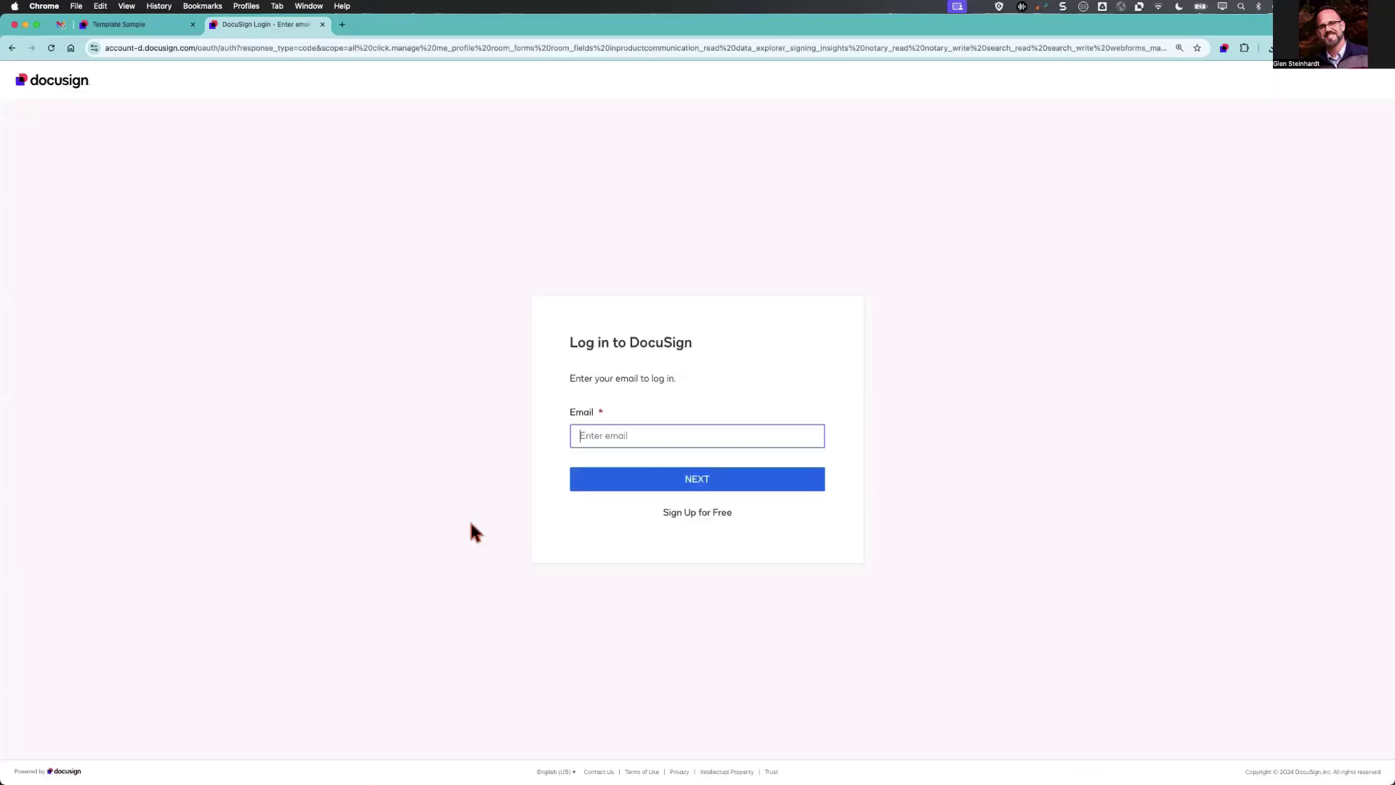
click(698, 516)
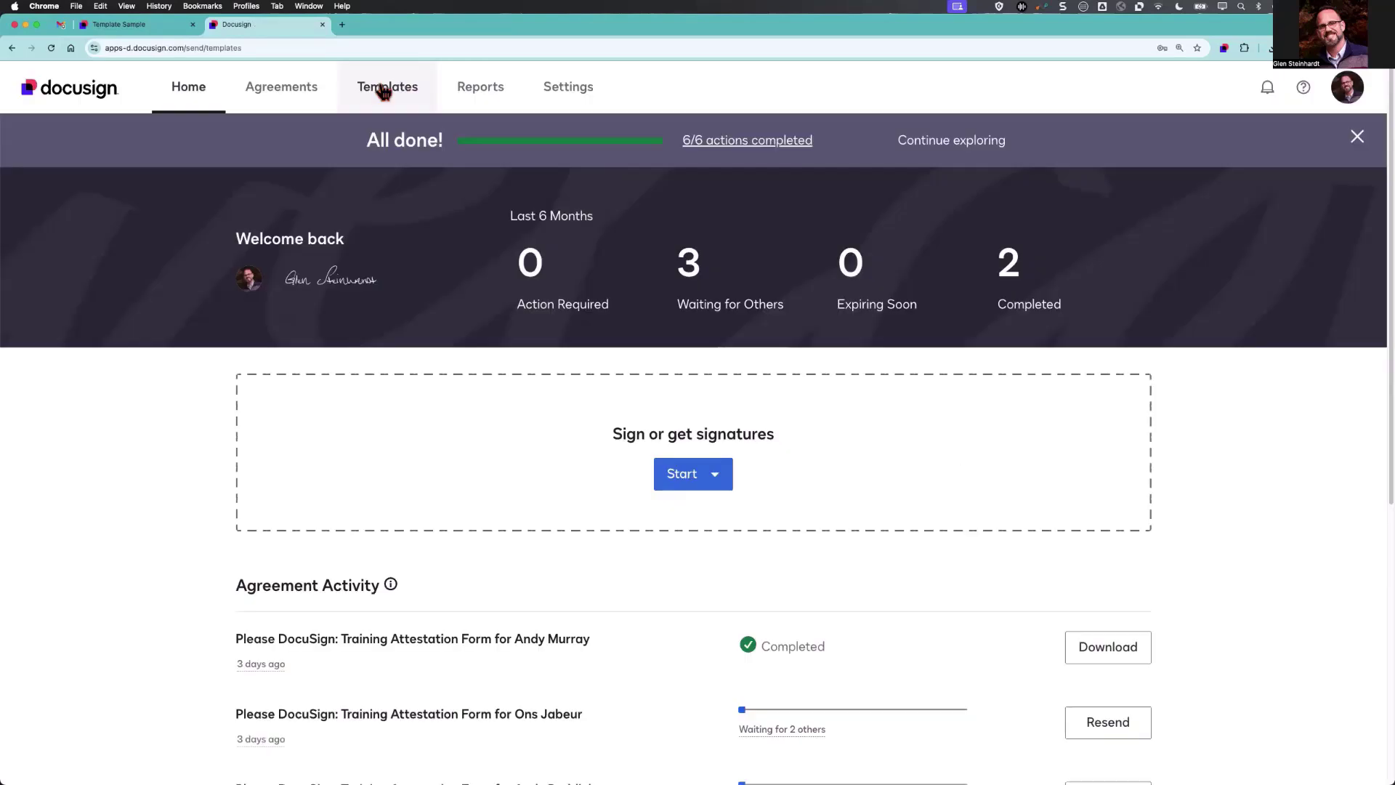
click(383, 89)
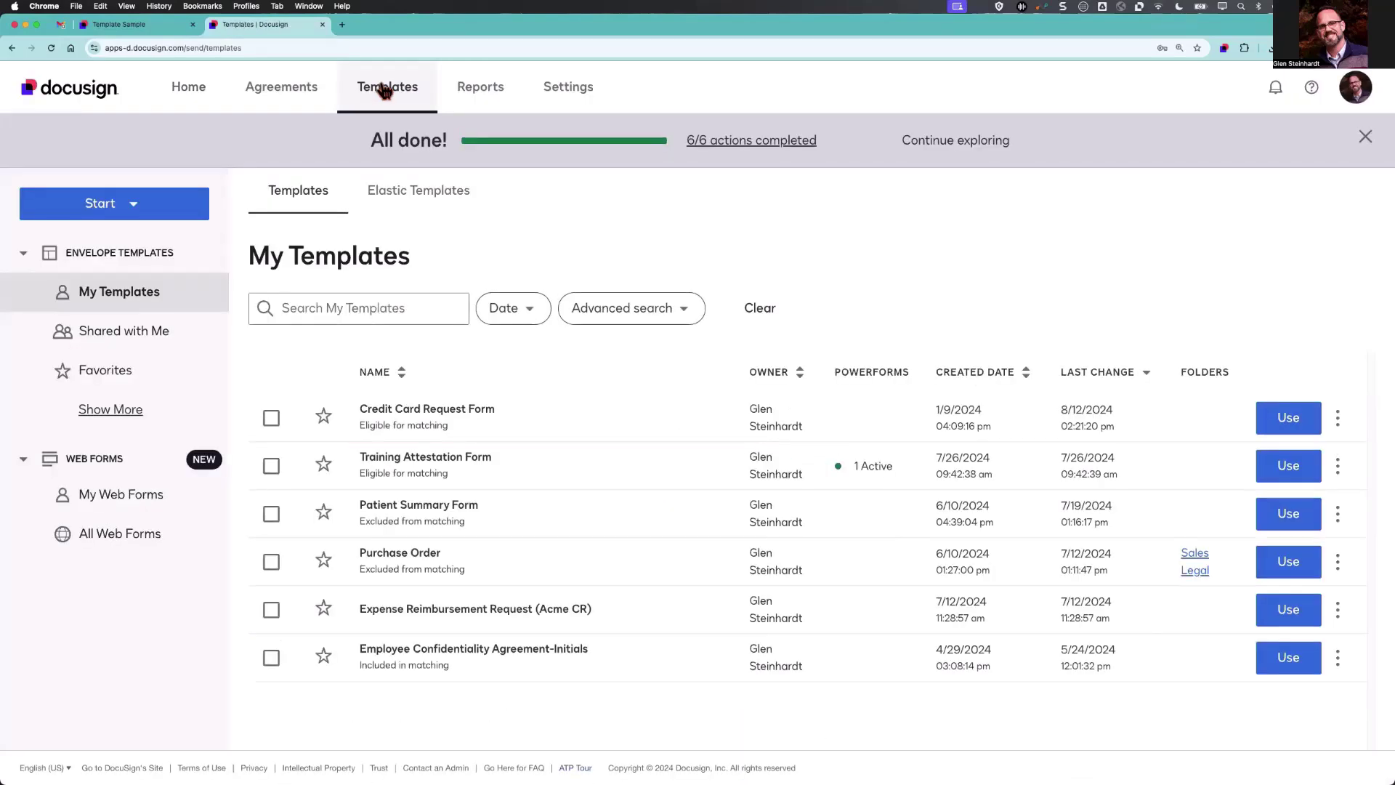
Upload the W4 JSON file from the extracted Downloads folder as a new envelope template.
click(134, 207)
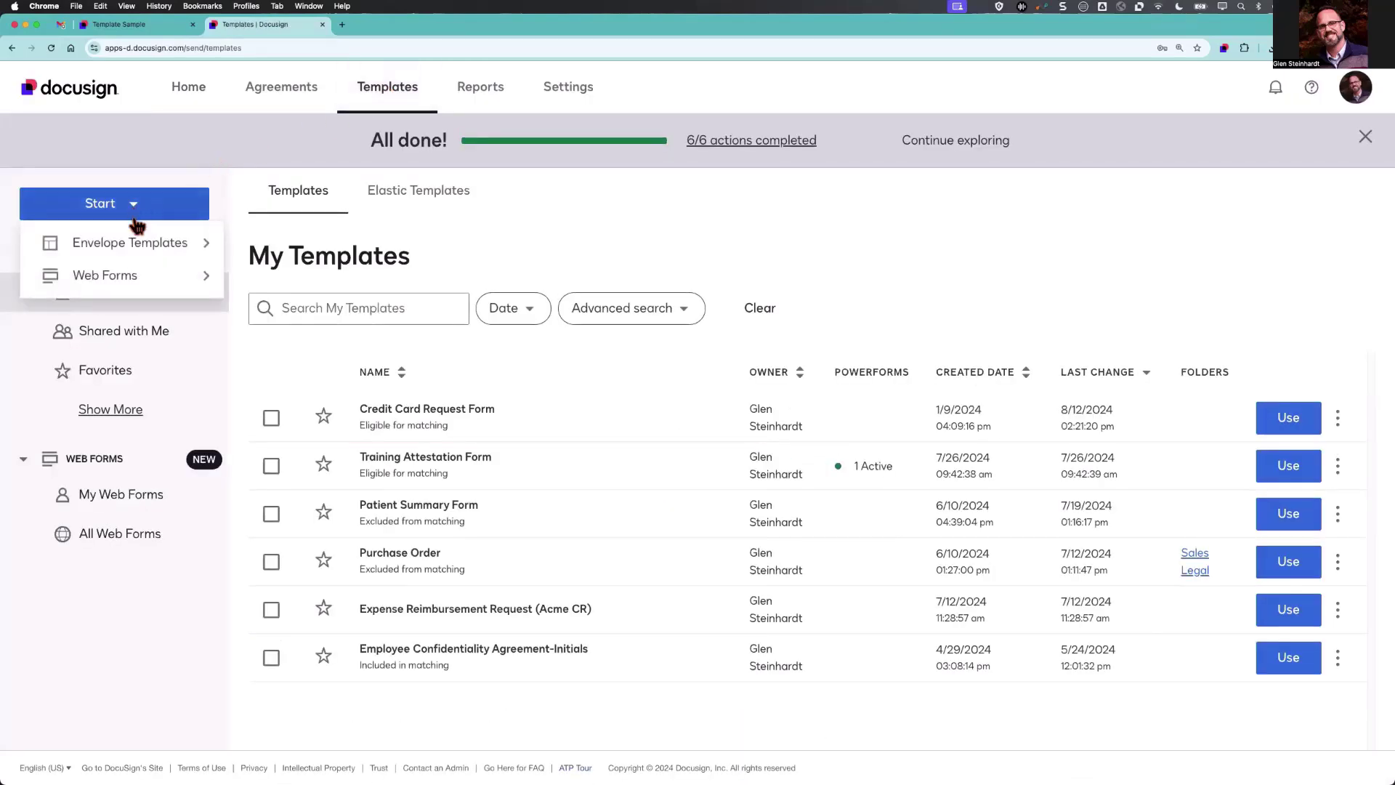
mouse_move(143, 245)
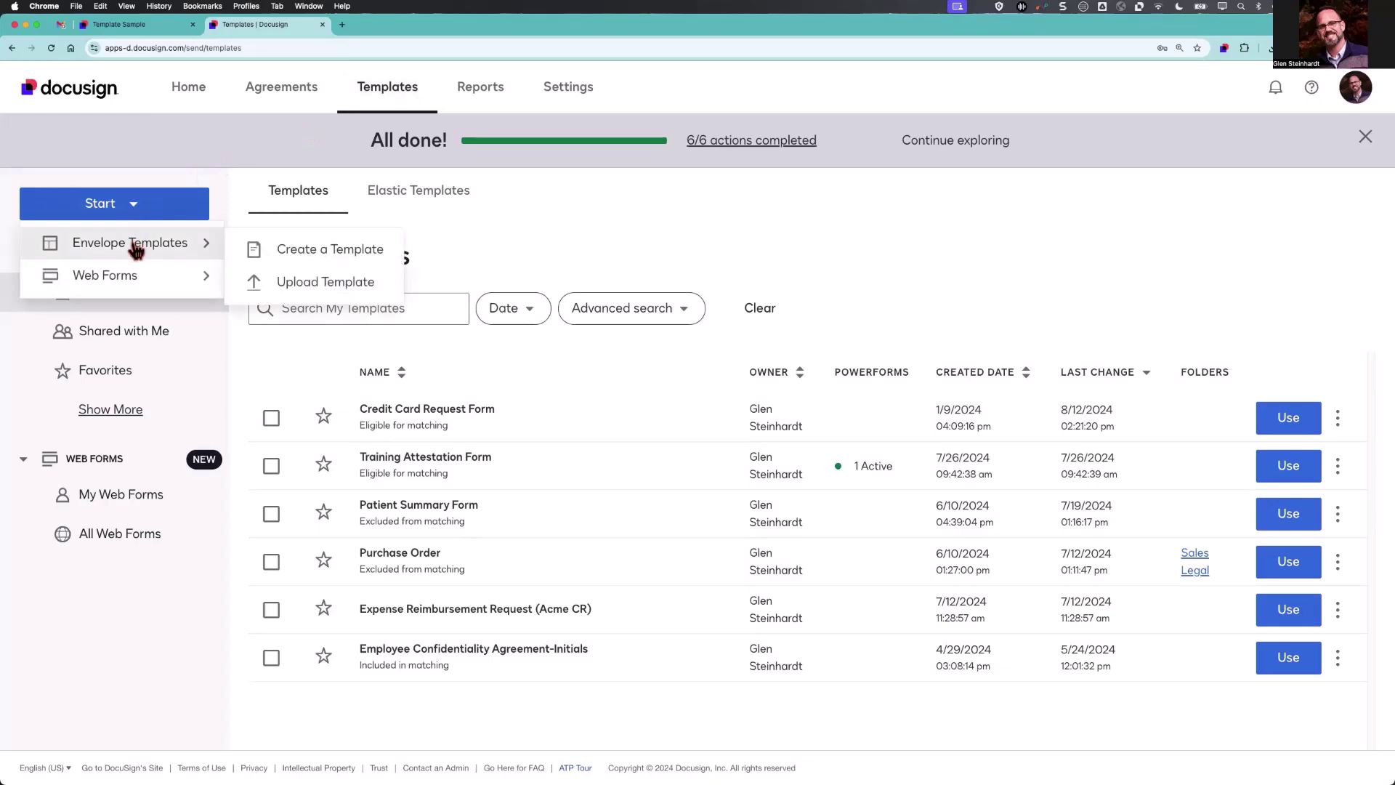
click(332, 283)
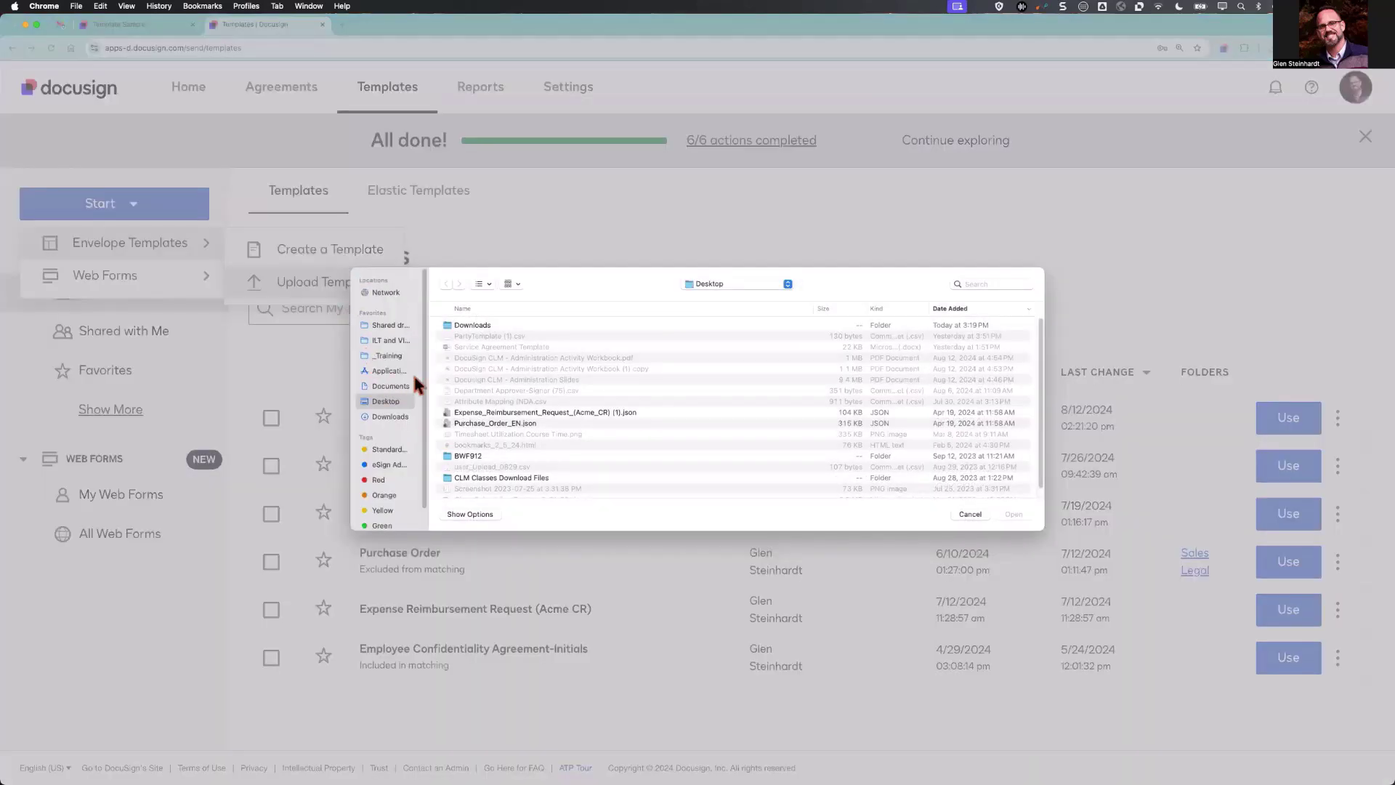
double_click(440, 325)
double_click(491, 325)
click(538, 329)
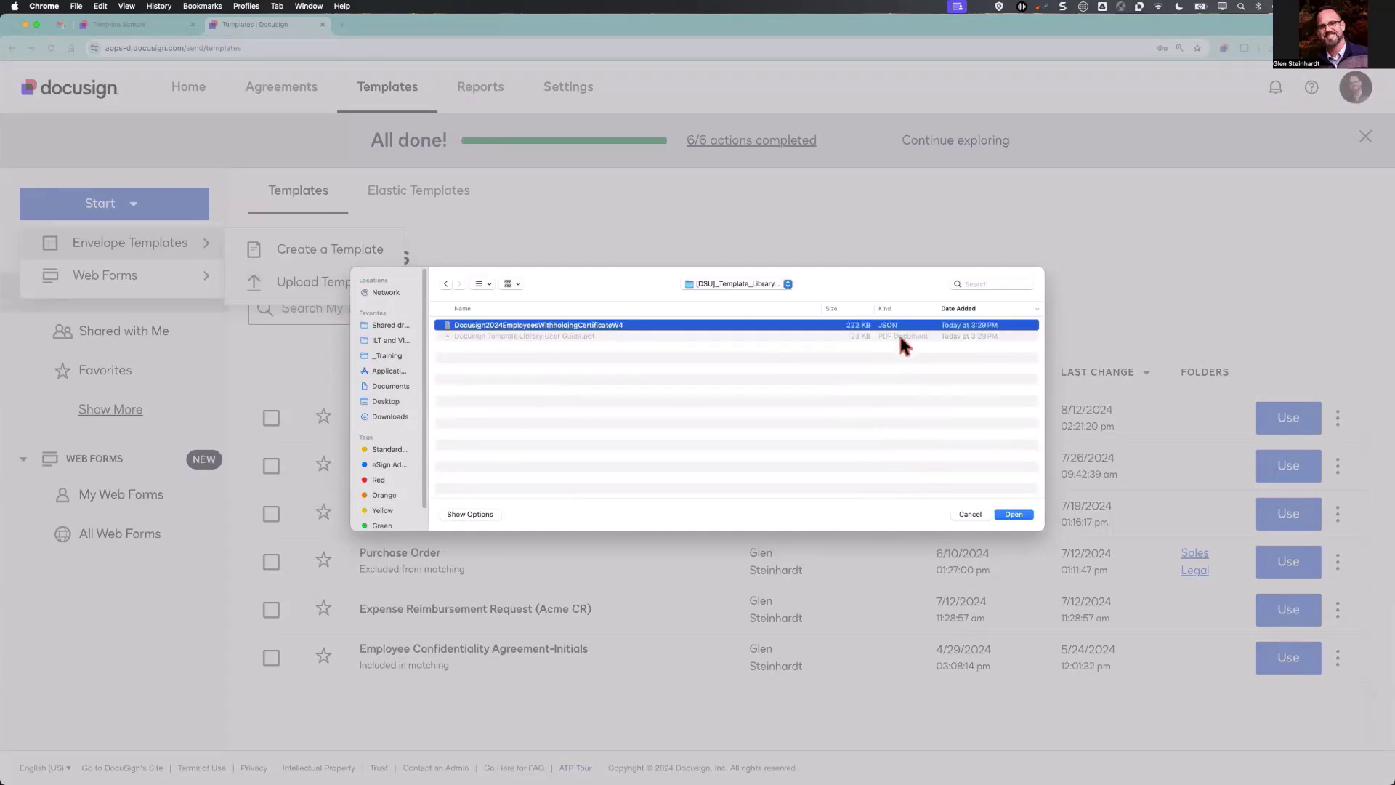
click(1014, 514)
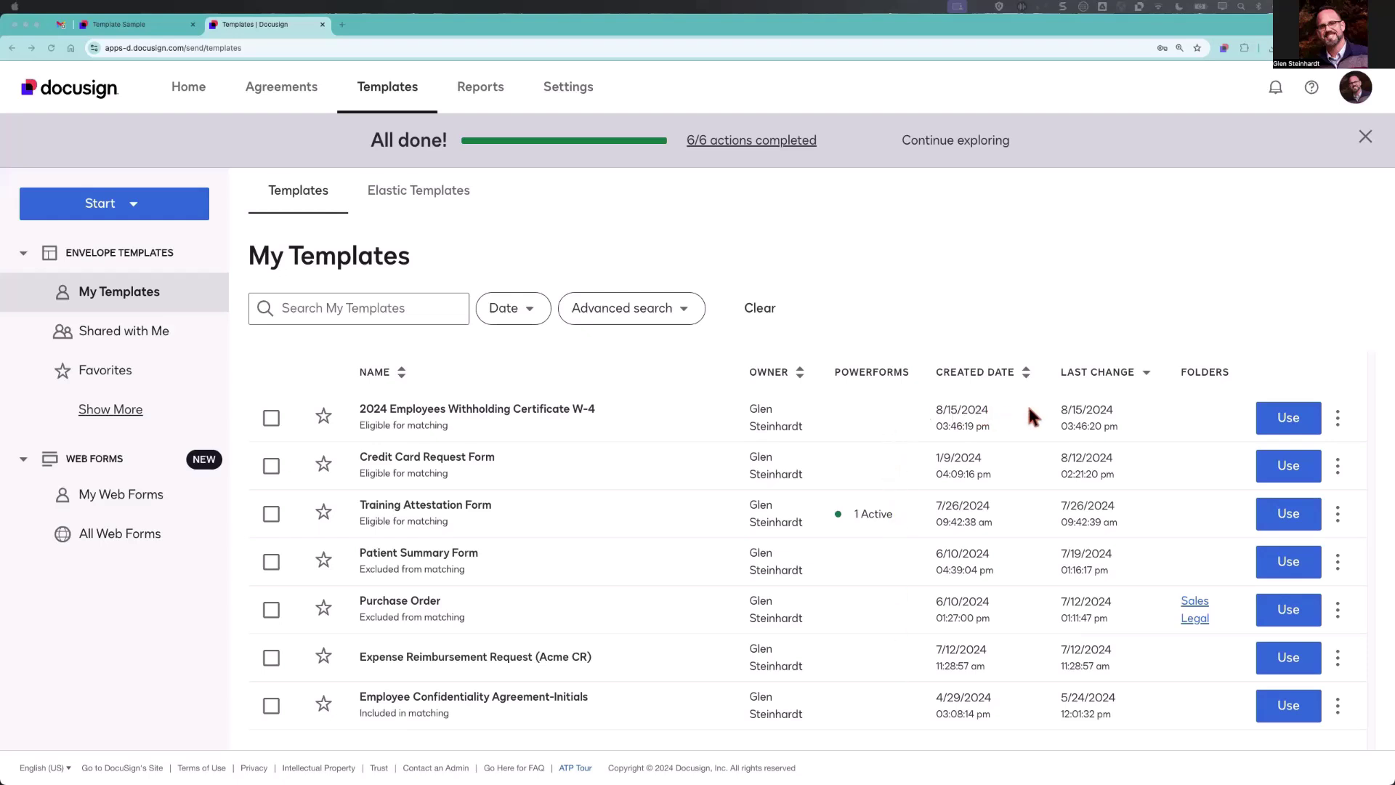
Edit the W-4 template and replace its description with 'Use for all new hires in Mid-Atlantic region'.
click(1338, 417)
click(1319, 460)
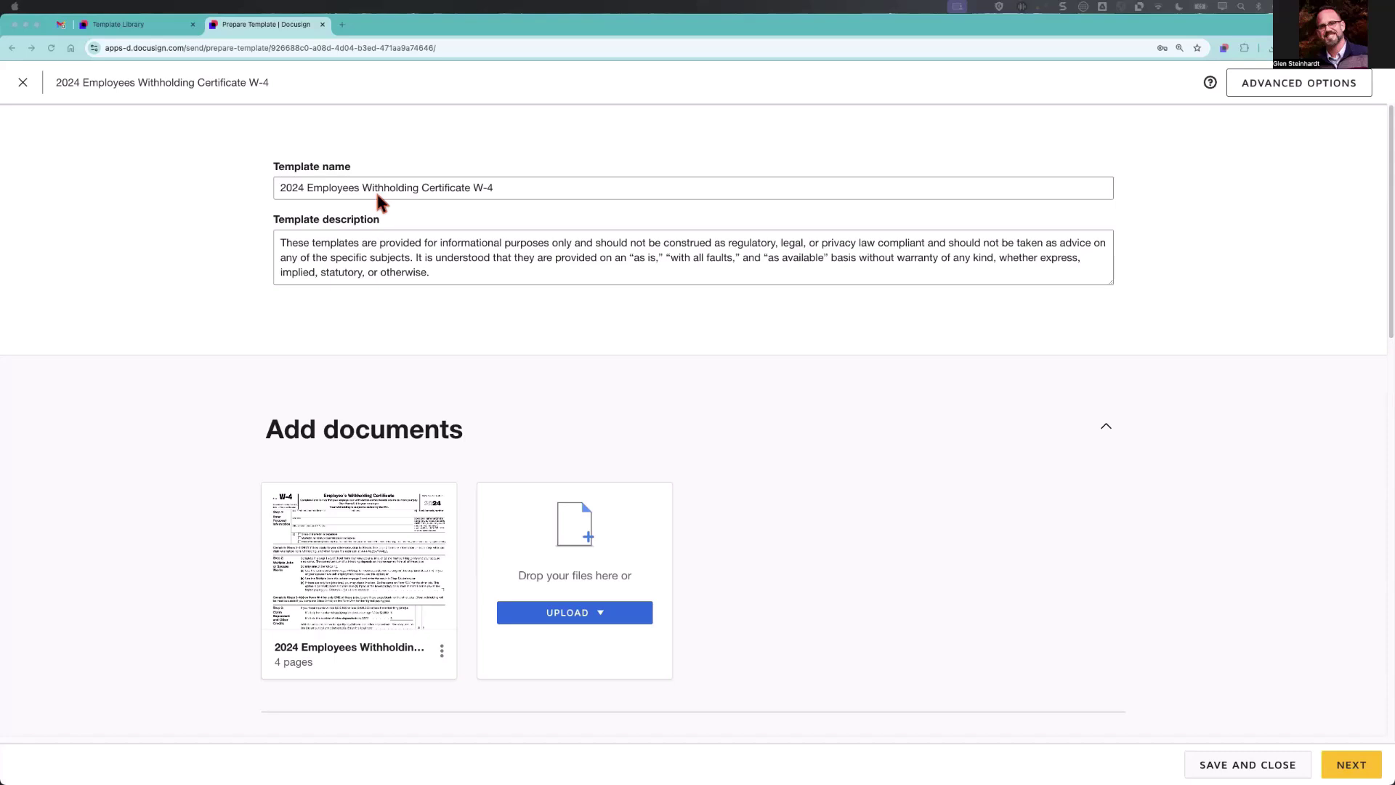
triple_click(376, 253)
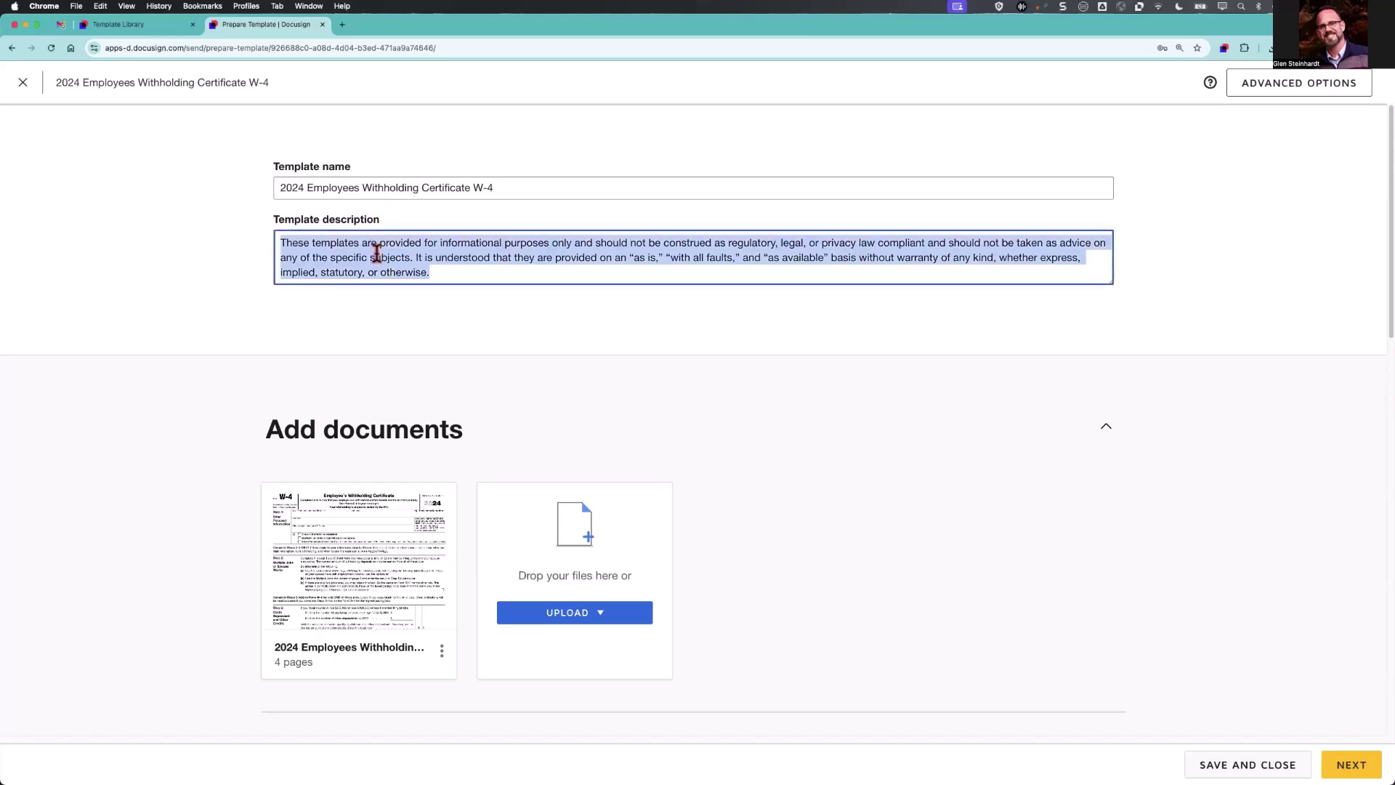
text(Use for all ne)
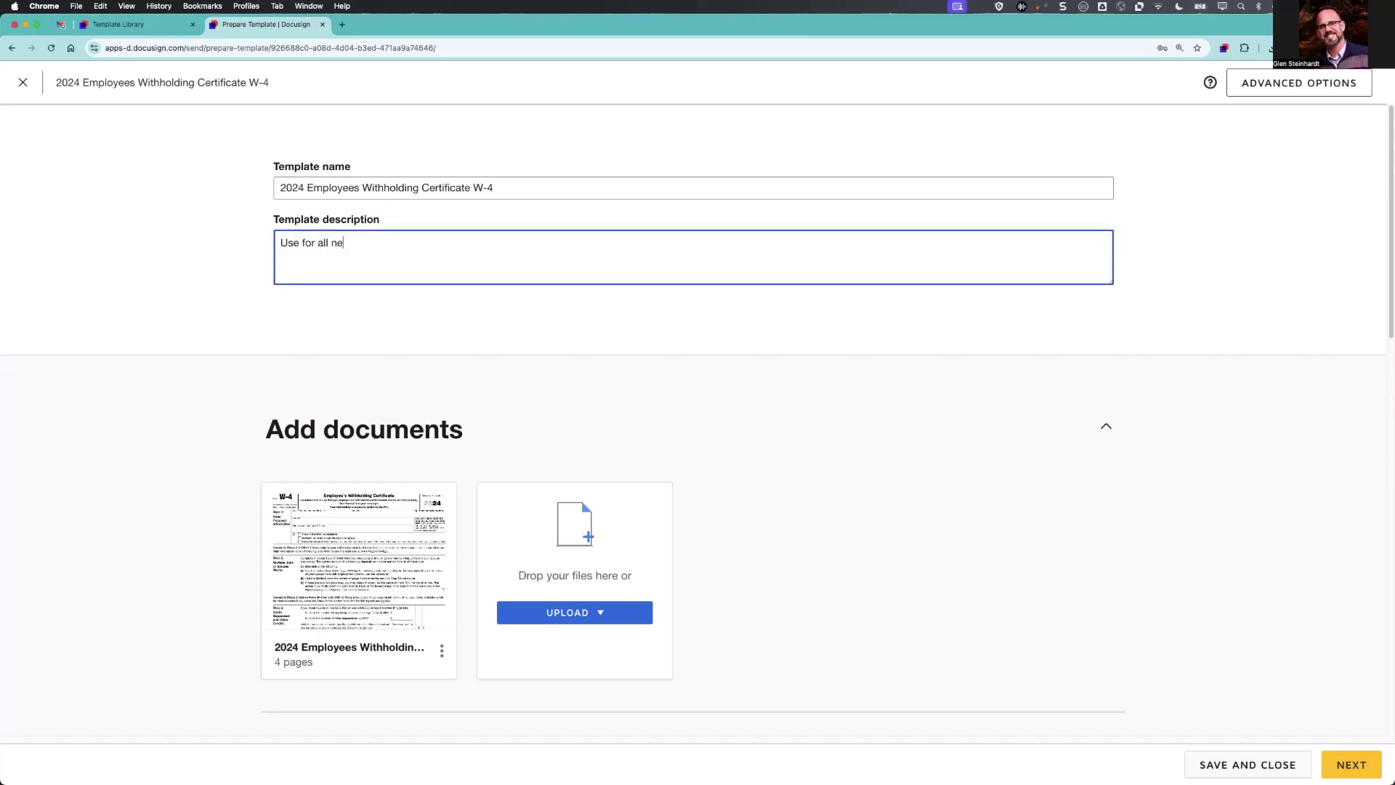
text(w hires in Mid-Atlantic region)
mouse_move(380, 634)
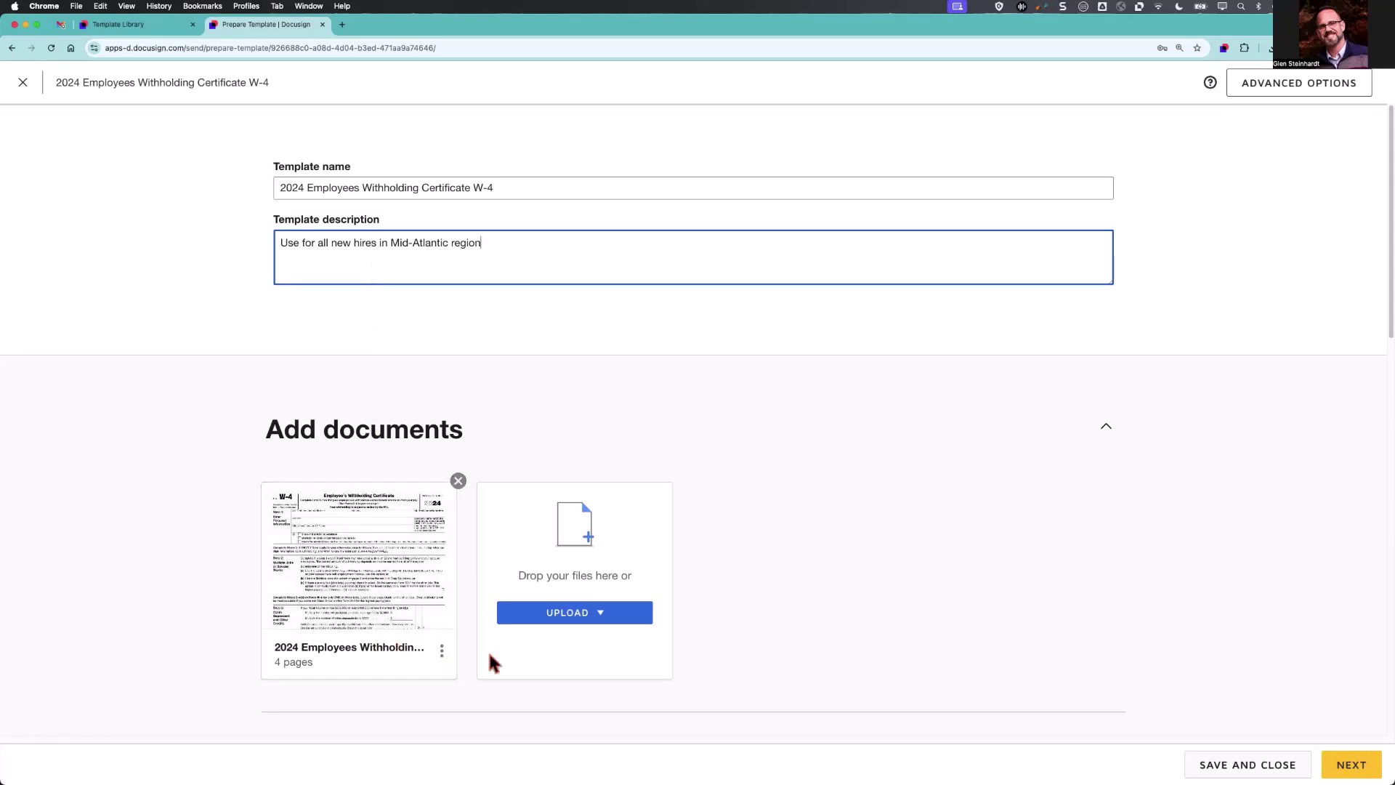
click(606, 616)
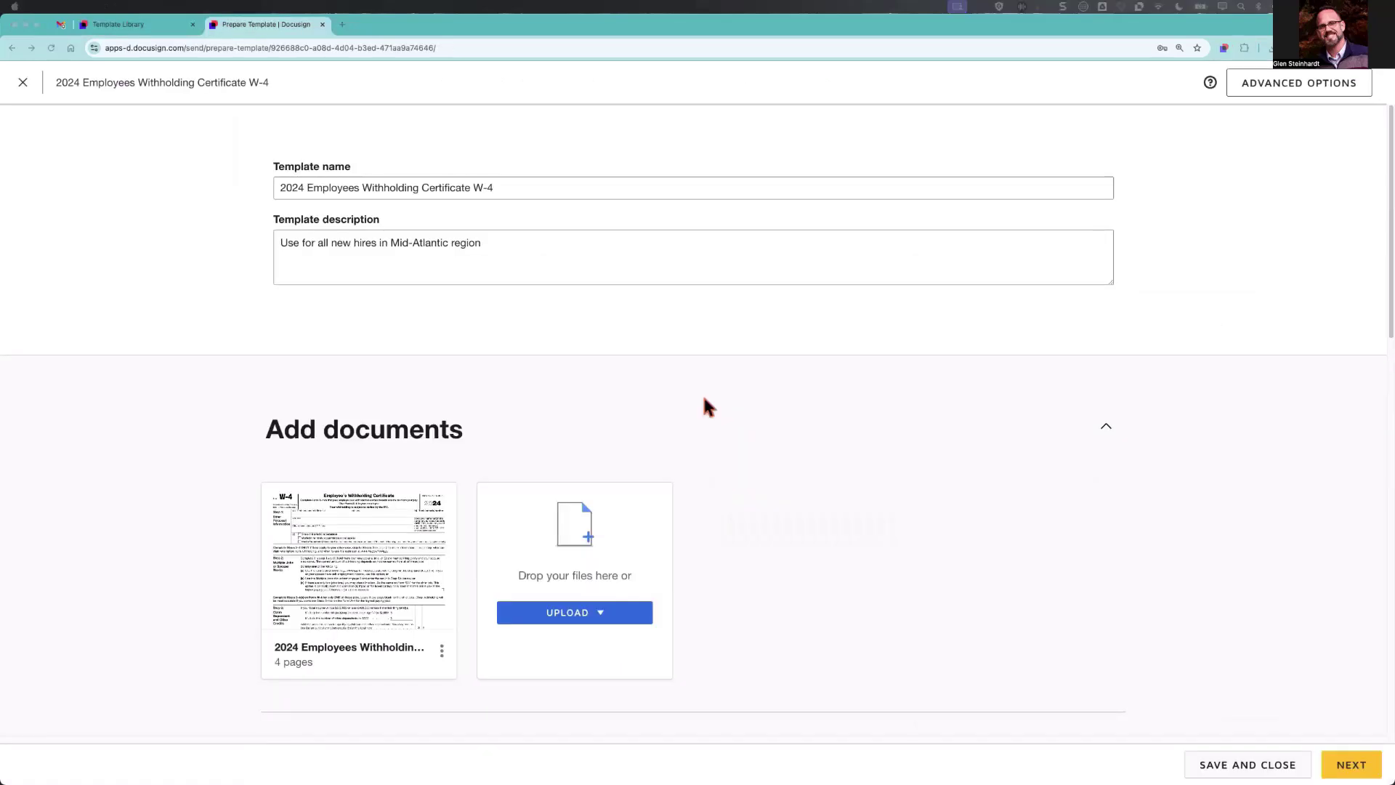
Add a second recipient, role and name Human Resources, set to receive a copy.
scroll(703, 394, down, 3)
scroll(704, 407, down, 5)
scroll(705, 406, down, 1)
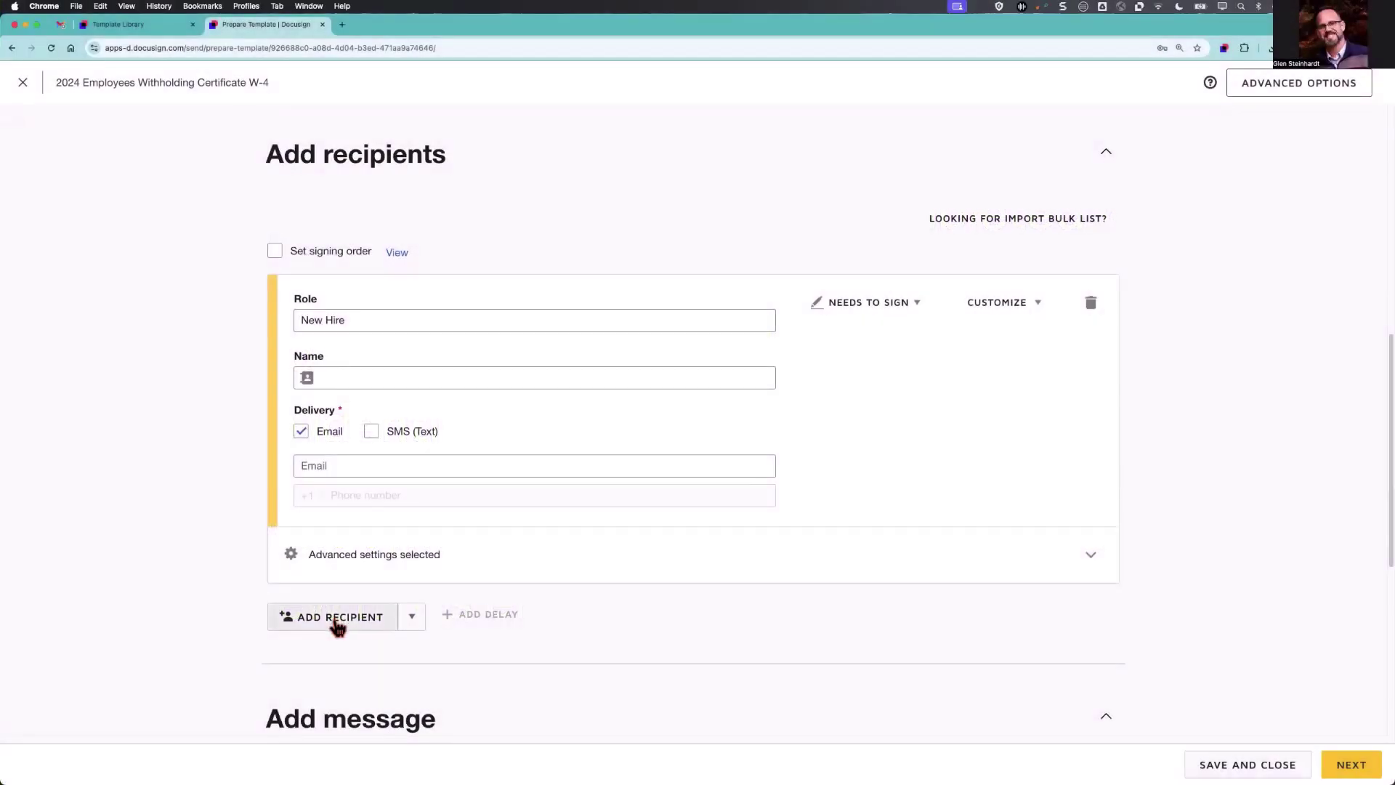
click(335, 617)
click(349, 648)
text(Human Resources)
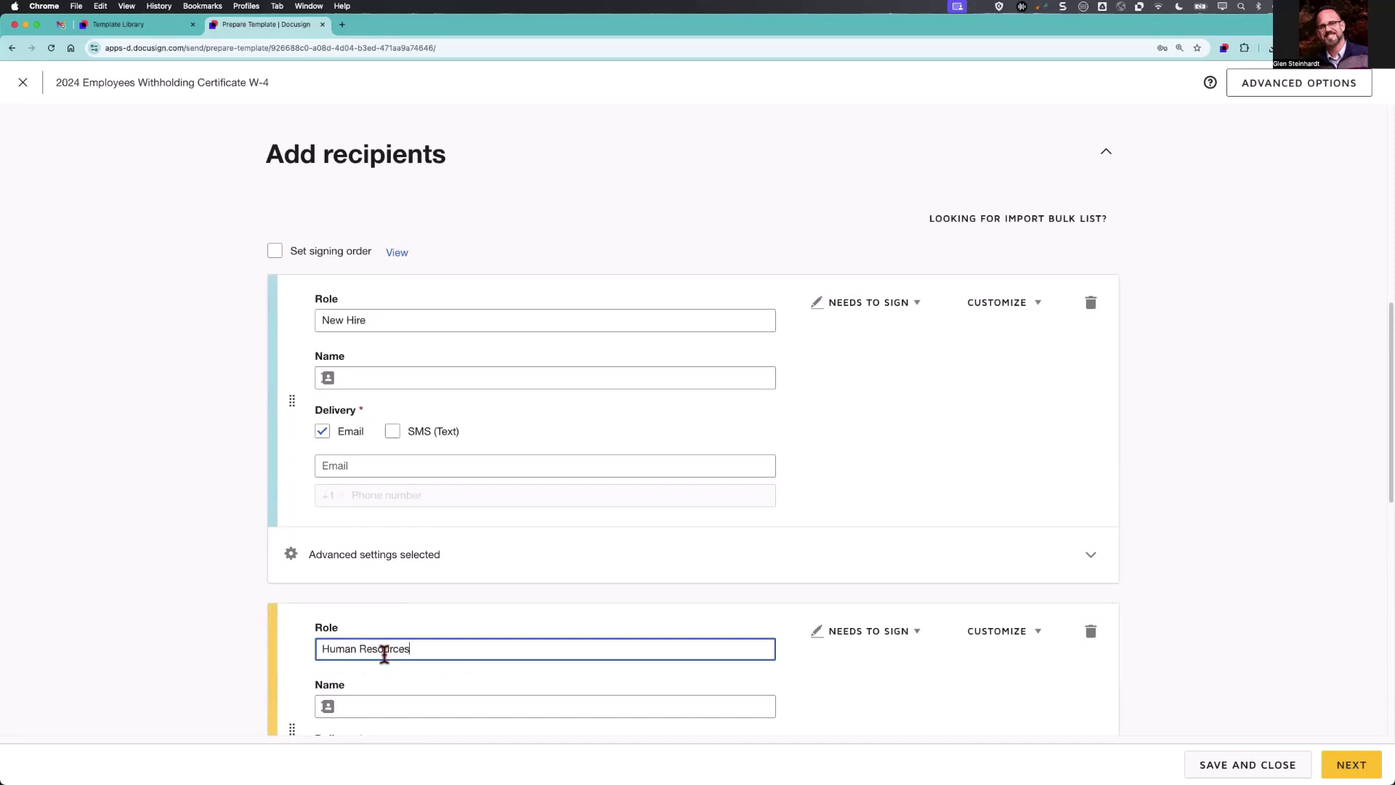
scroll(378, 657, down, 1)
click(369, 662)
text(Human)
click(422, 687)
click(869, 596)
click(886, 664)
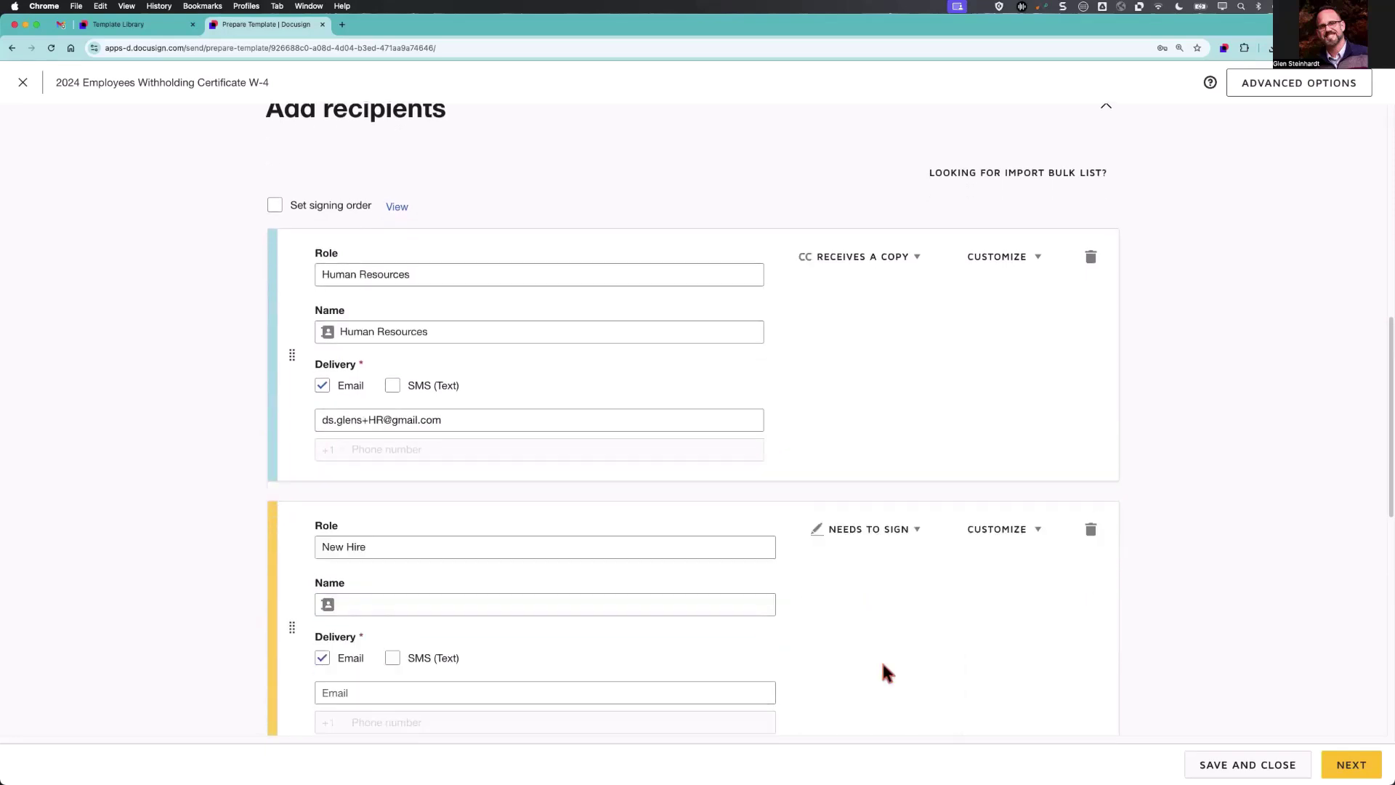
Reorder recipients so New Hire is 1 and Human Resources is 2.
drag(291, 625, 276, 376)
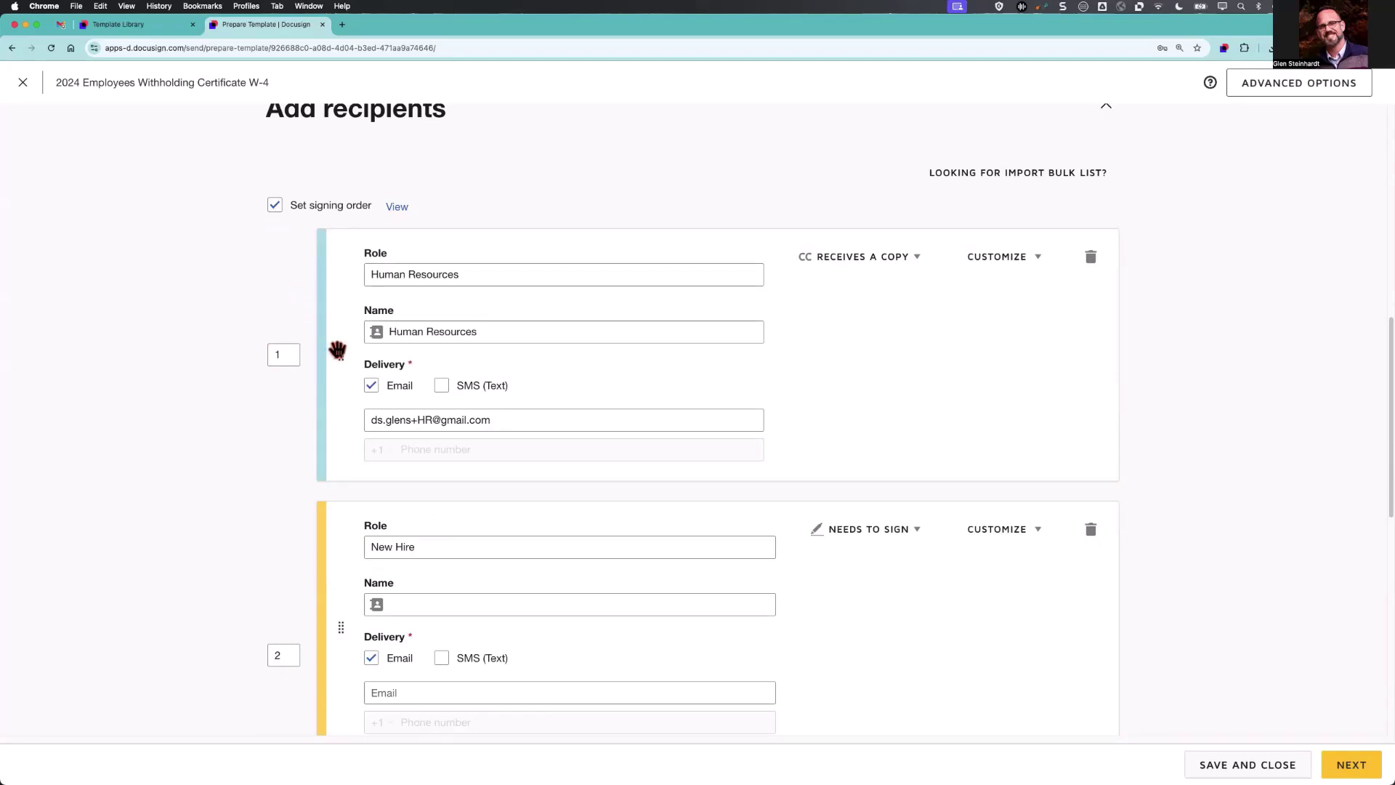
drag(335, 352, 337, 614)
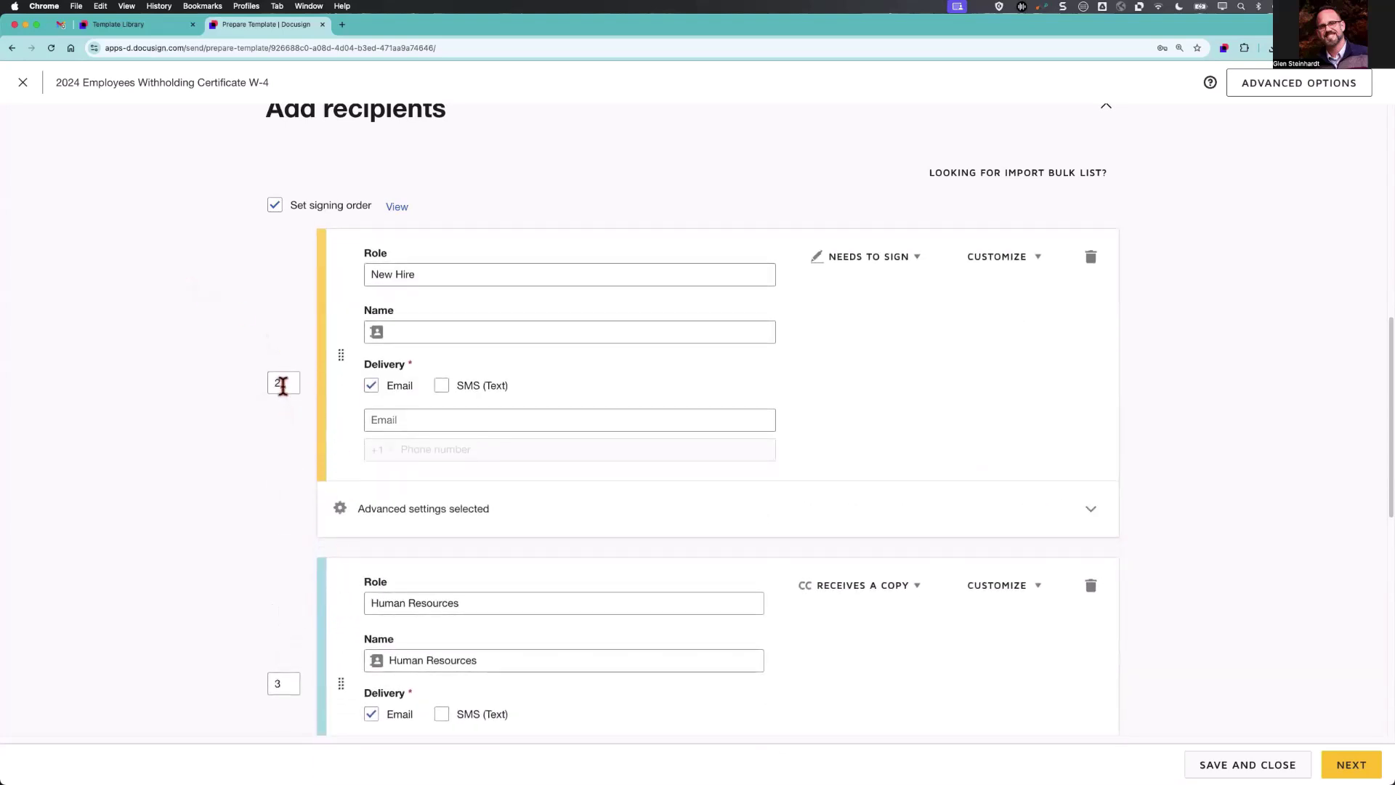
key(BackSpace)
text(1)
click(292, 686)
click(231, 654)
scroll(874, 394, up, 1)
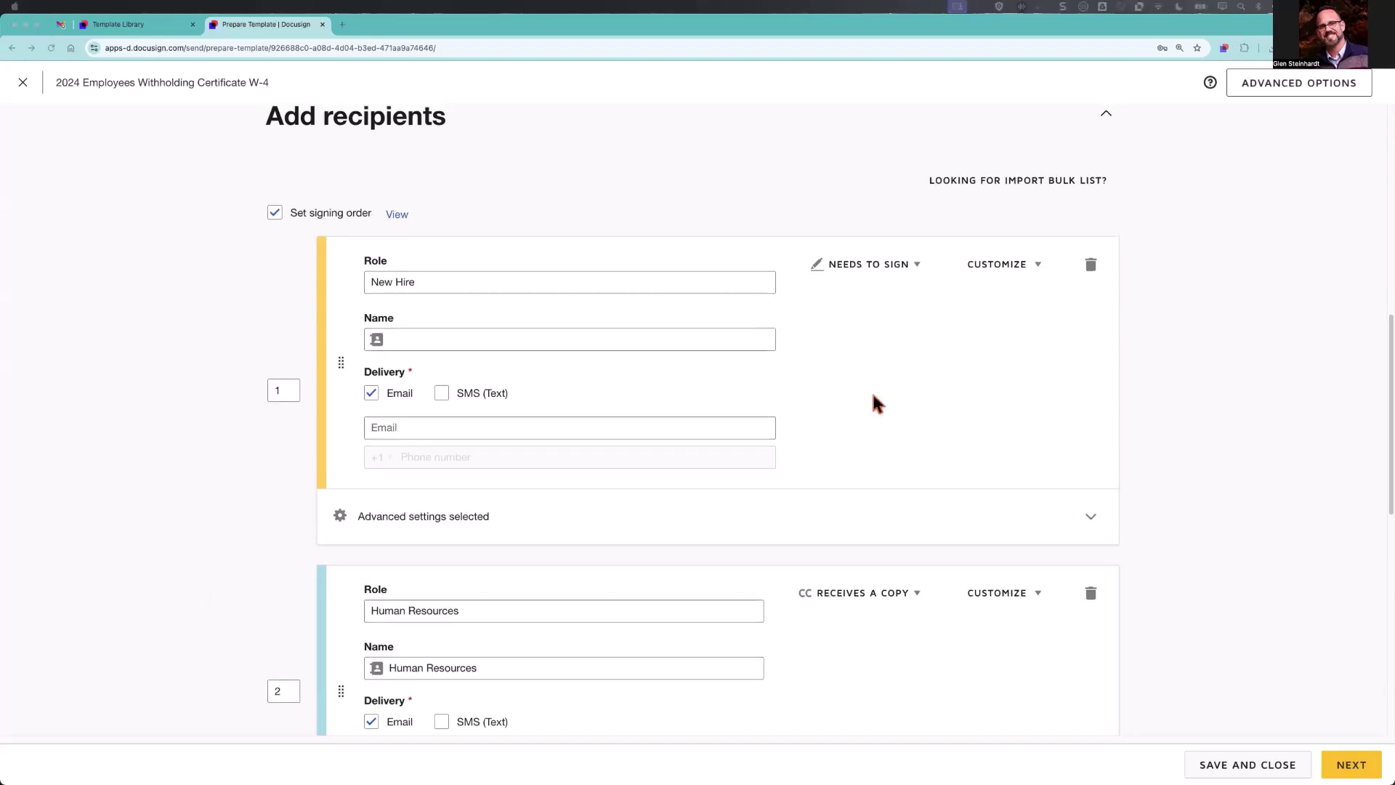
click(1022, 267)
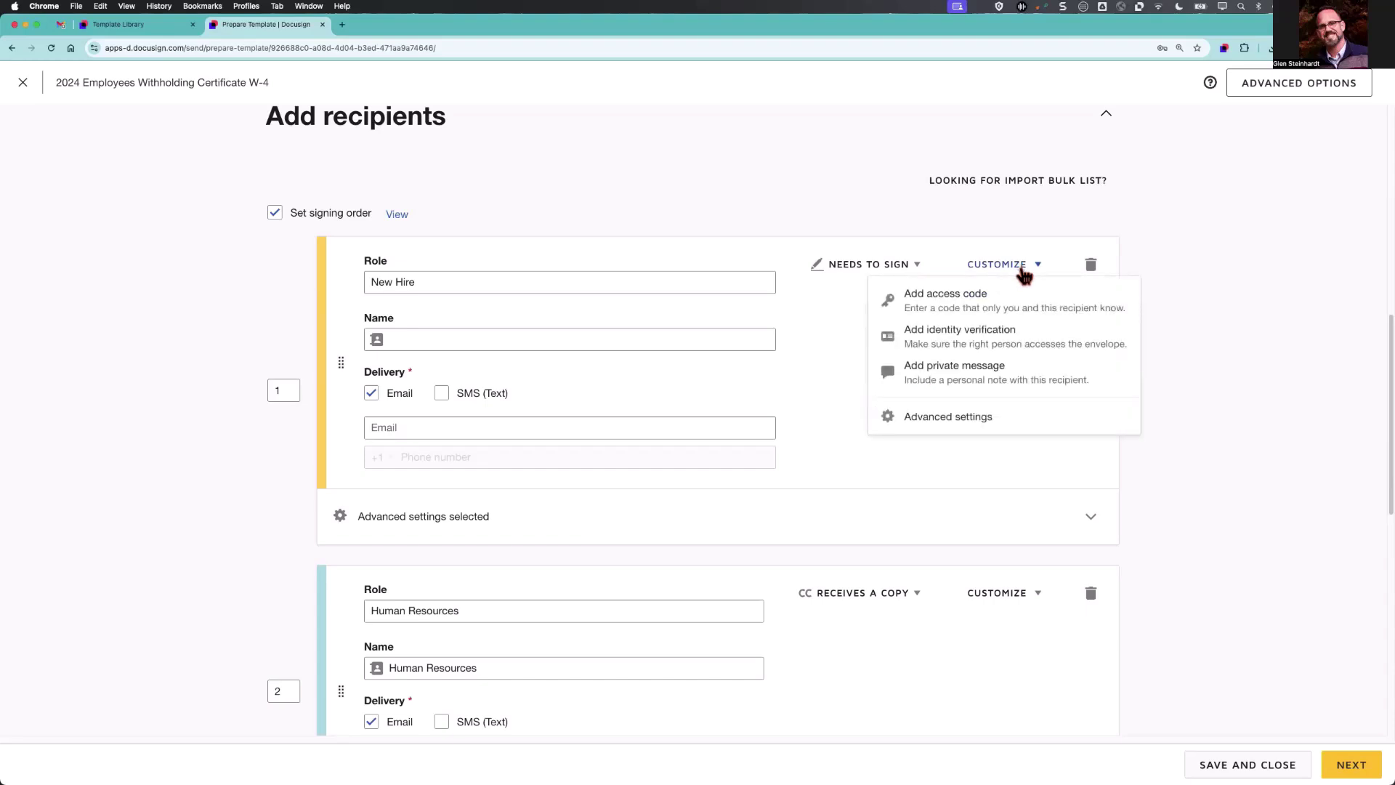
click(988, 344)
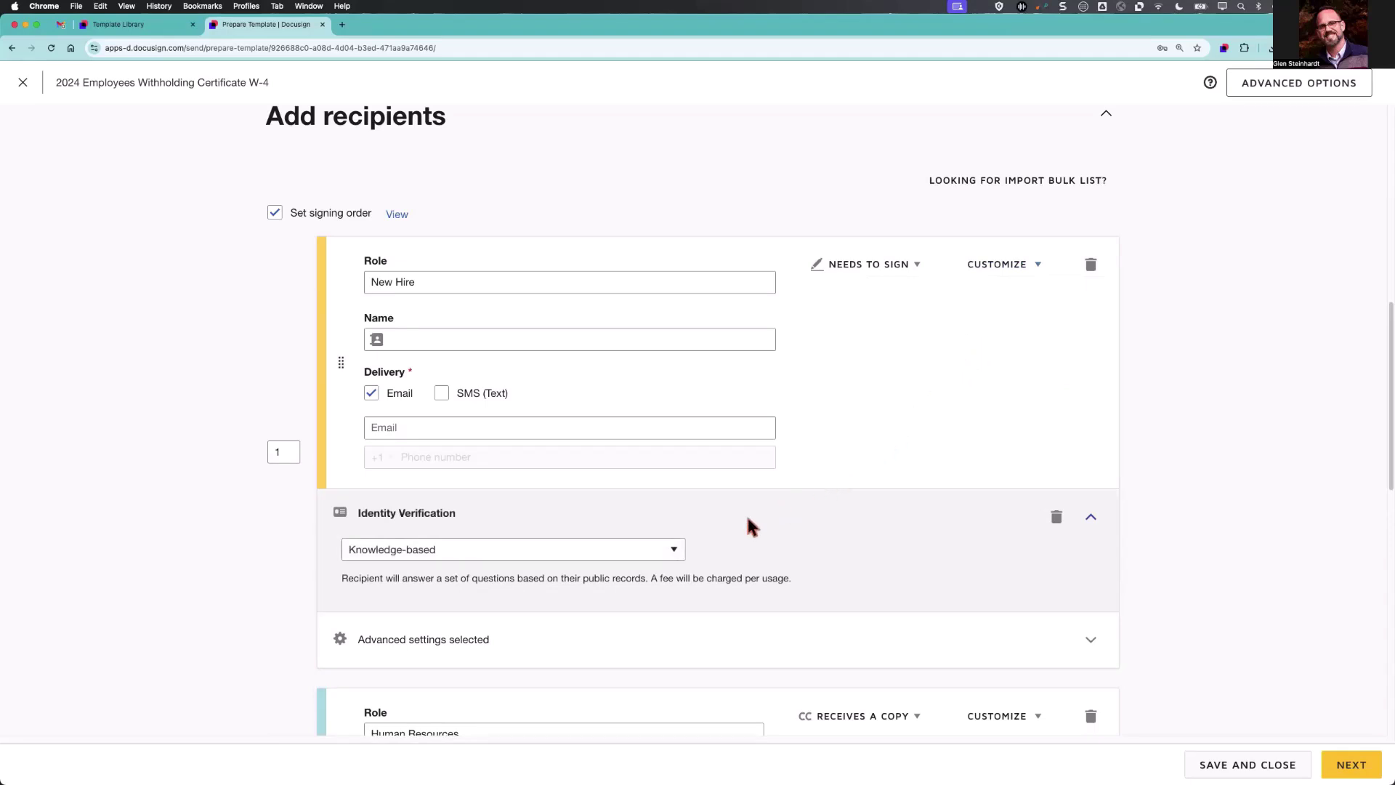
click(674, 551)
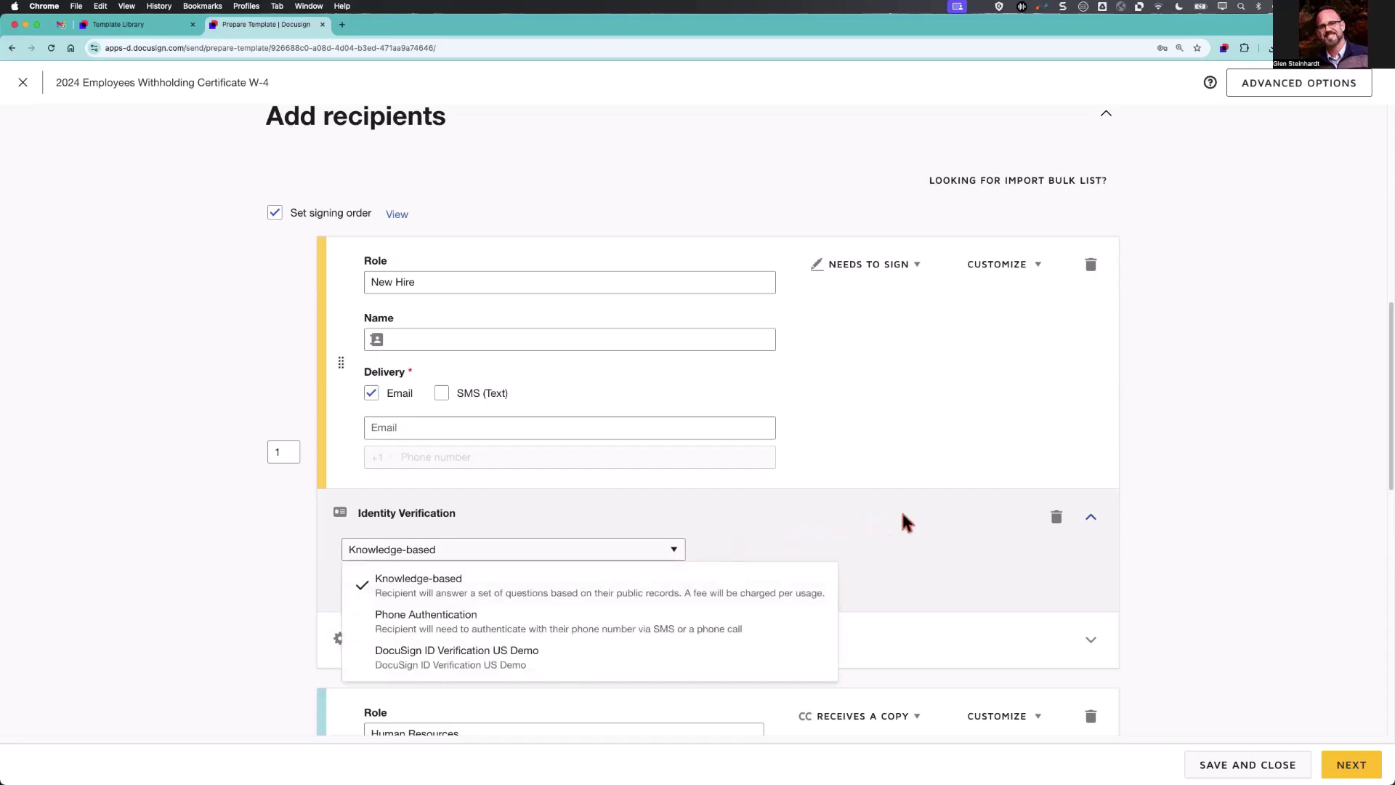
click(1057, 518)
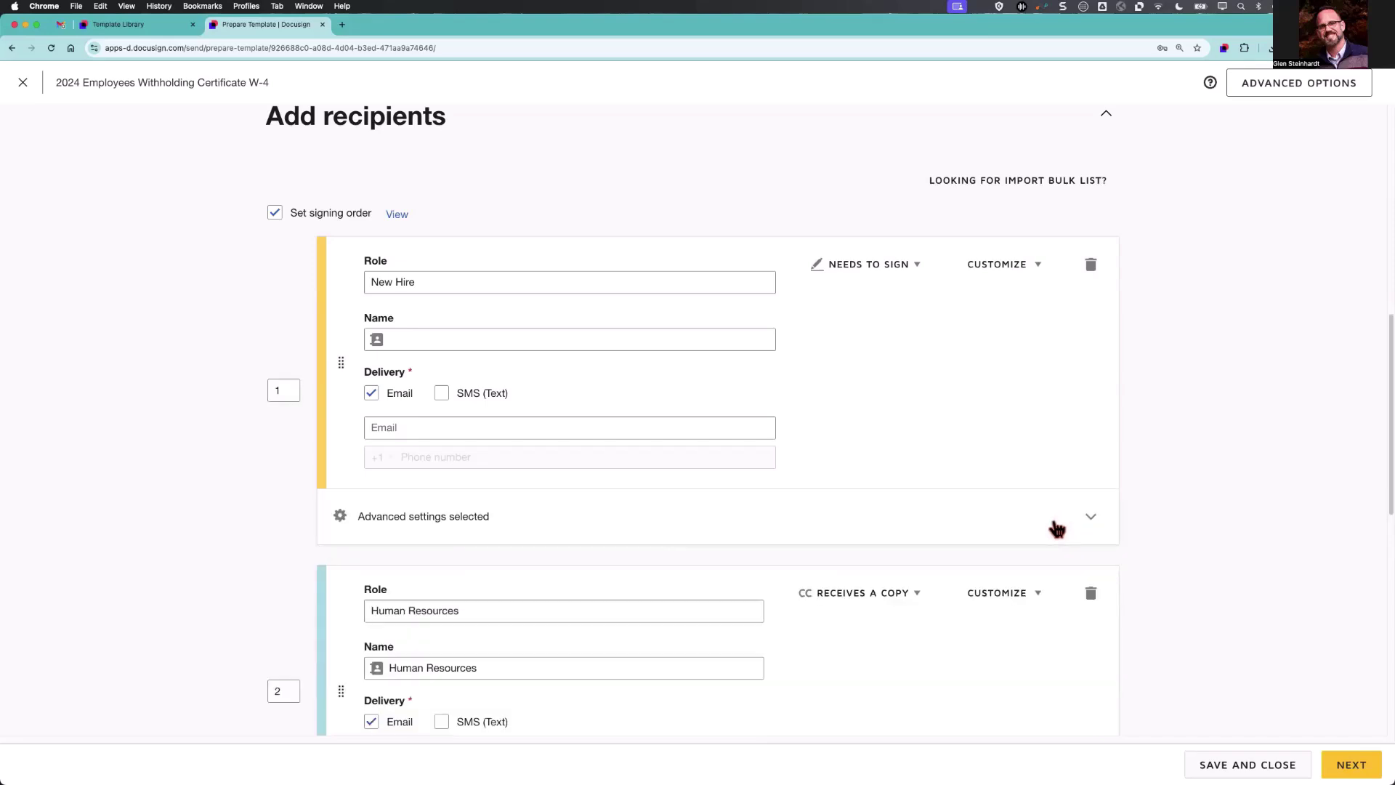
scroll(1053, 523, down, 4)
scroll(1054, 522, down, 5)
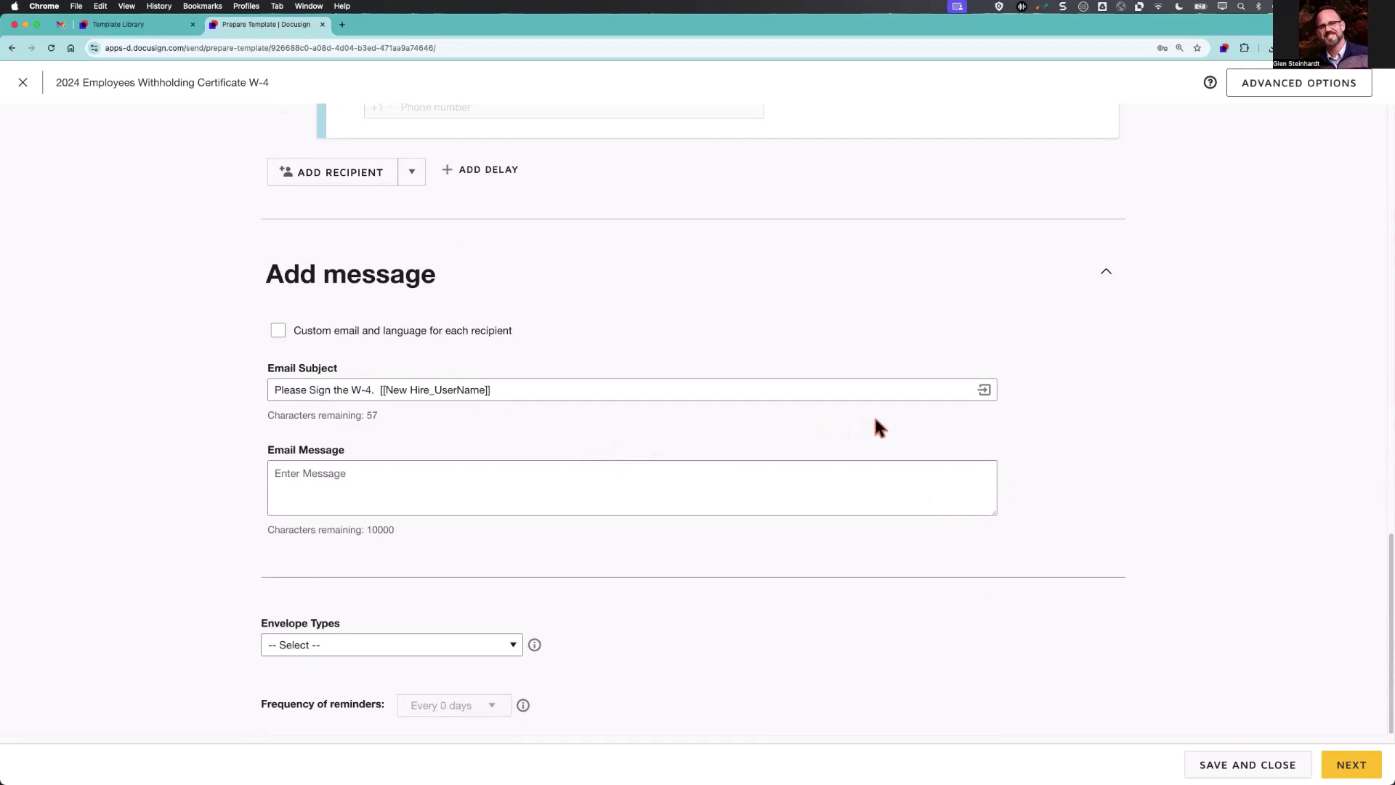
Show the Insert options list of recipient fields for the Email Subject.
click(984, 391)
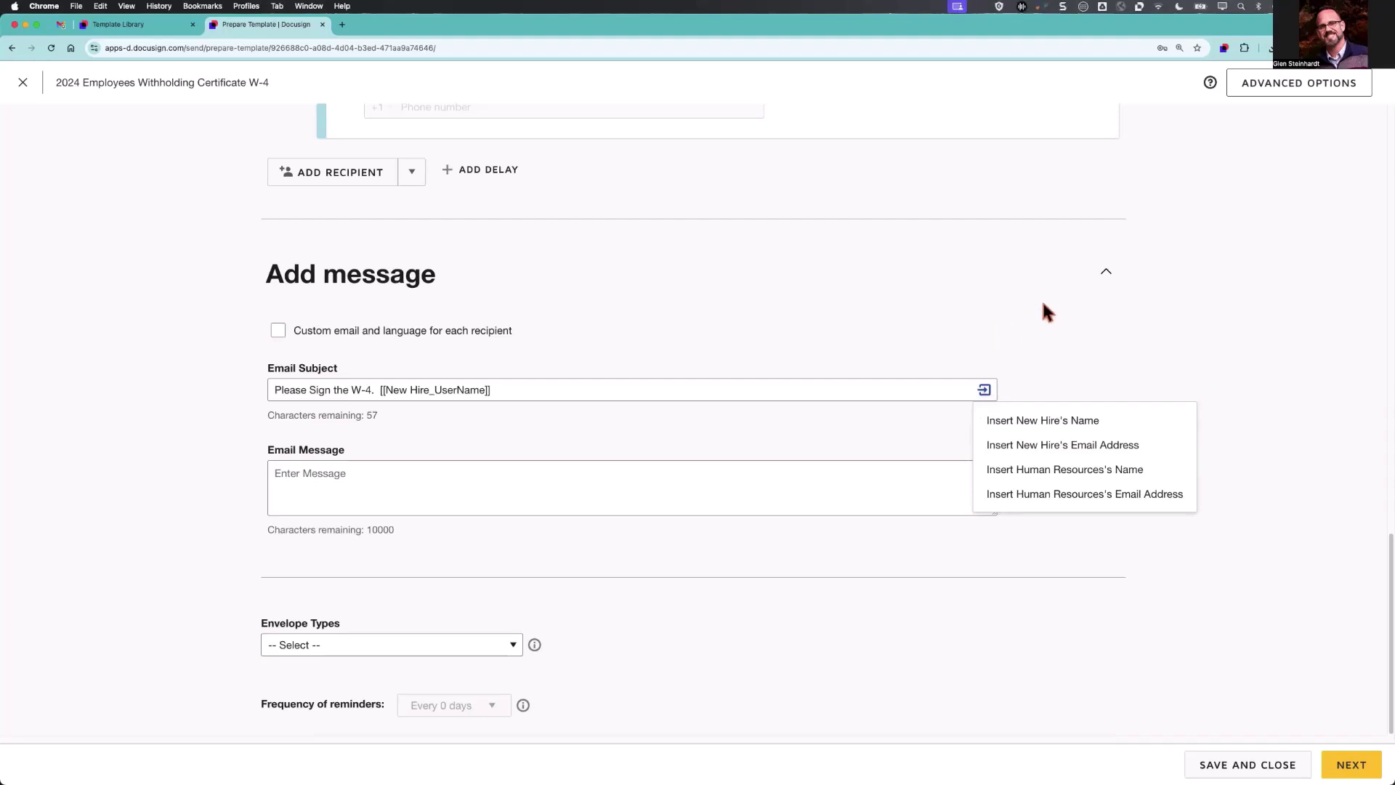
Turn on automatic reminders: first after 2 days, then repeating every 5 days.
click(1260, 95)
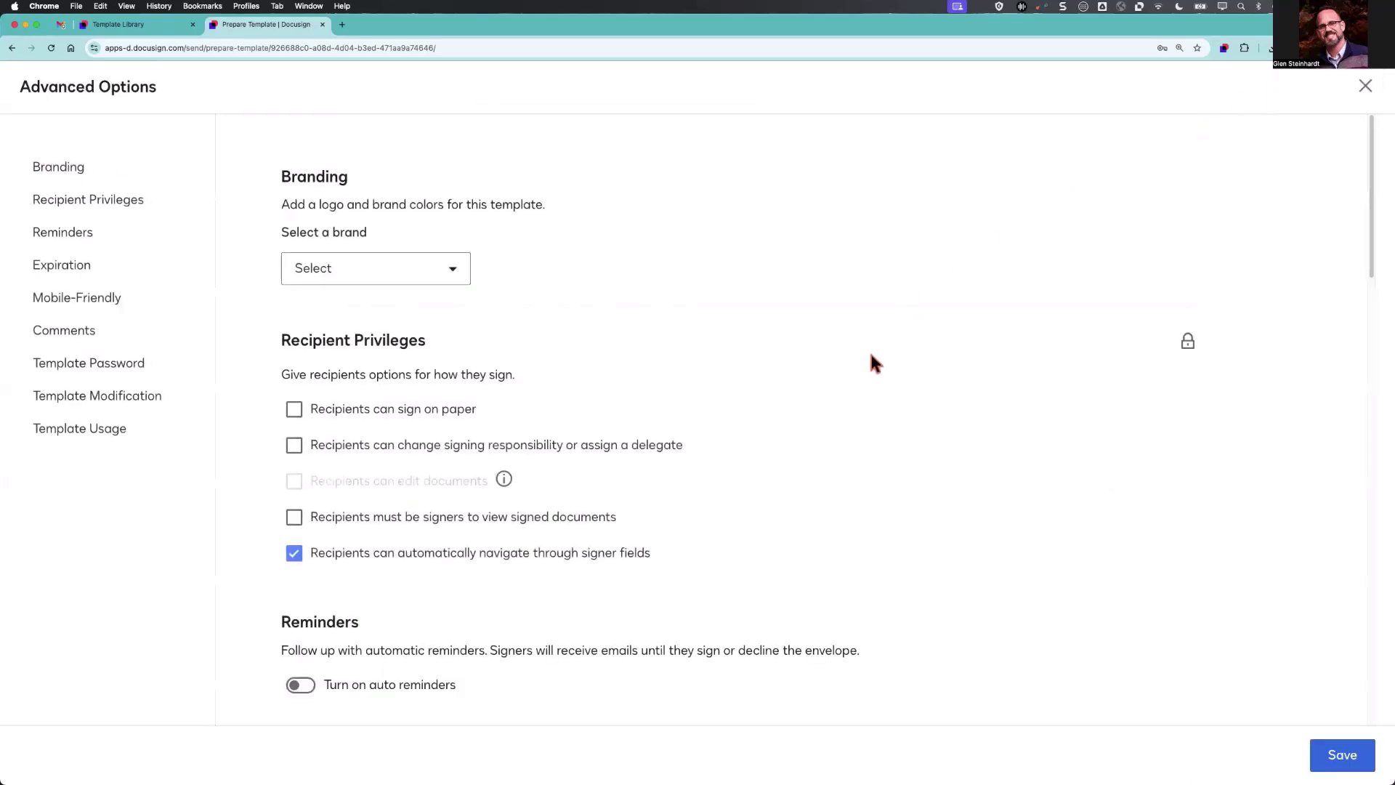
scroll(848, 372, down, 4)
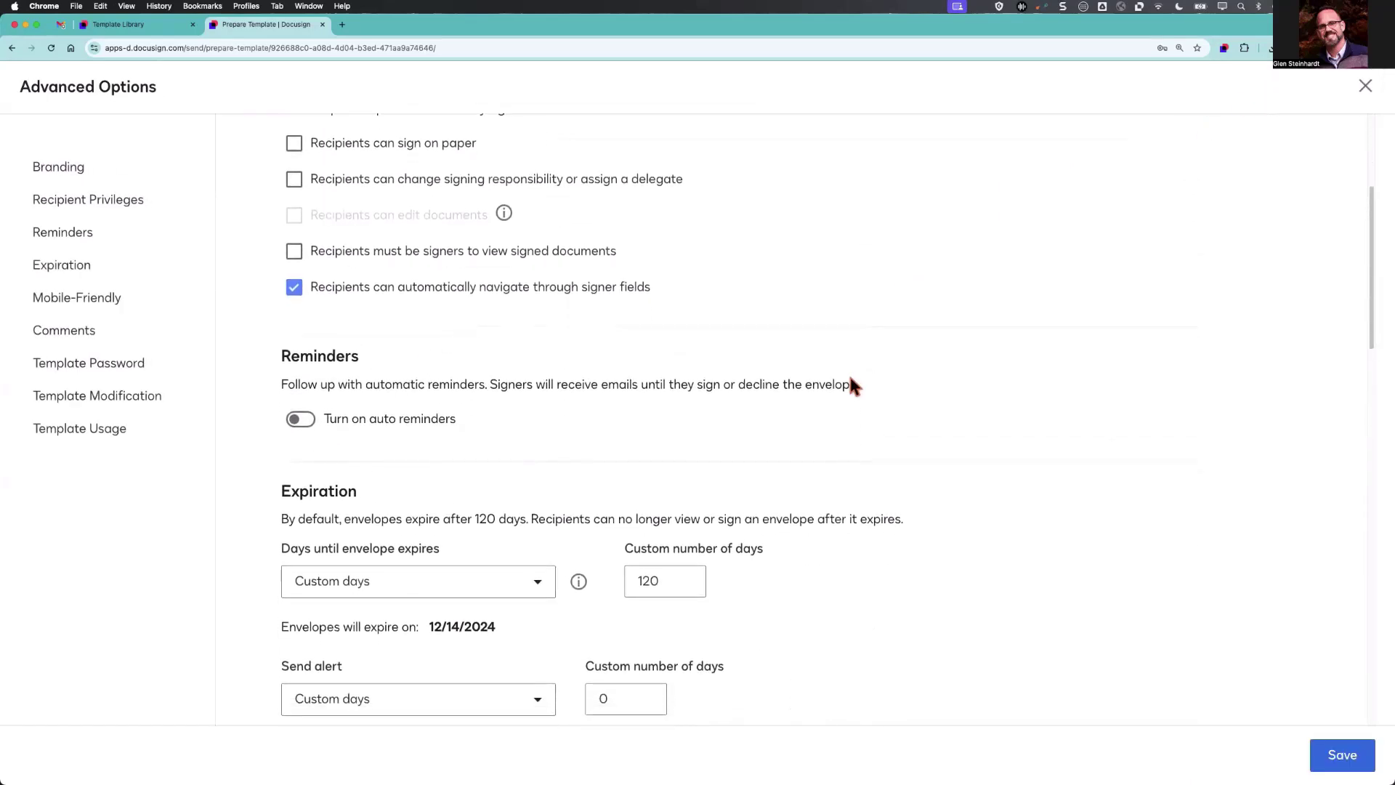
scroll(843, 378, down, 1)
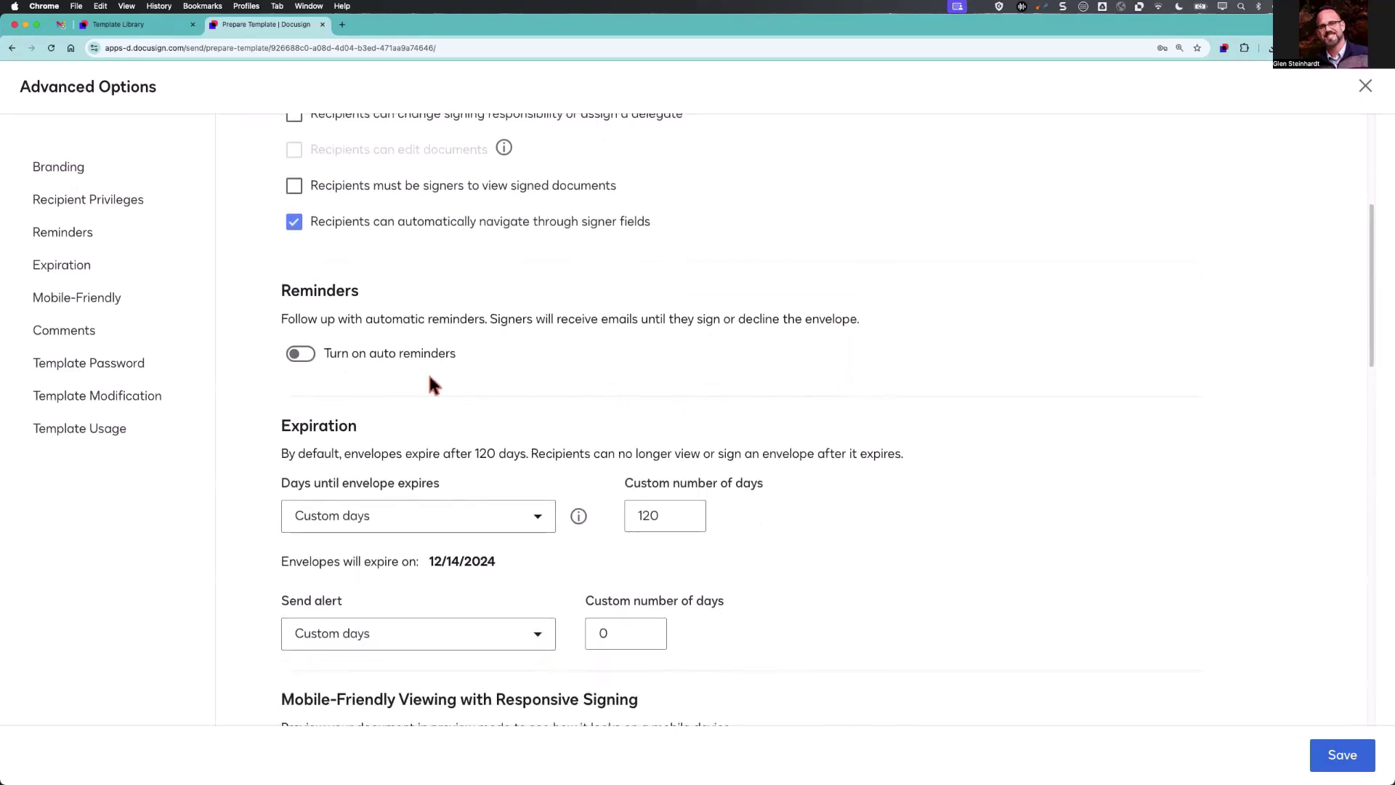
click(301, 354)
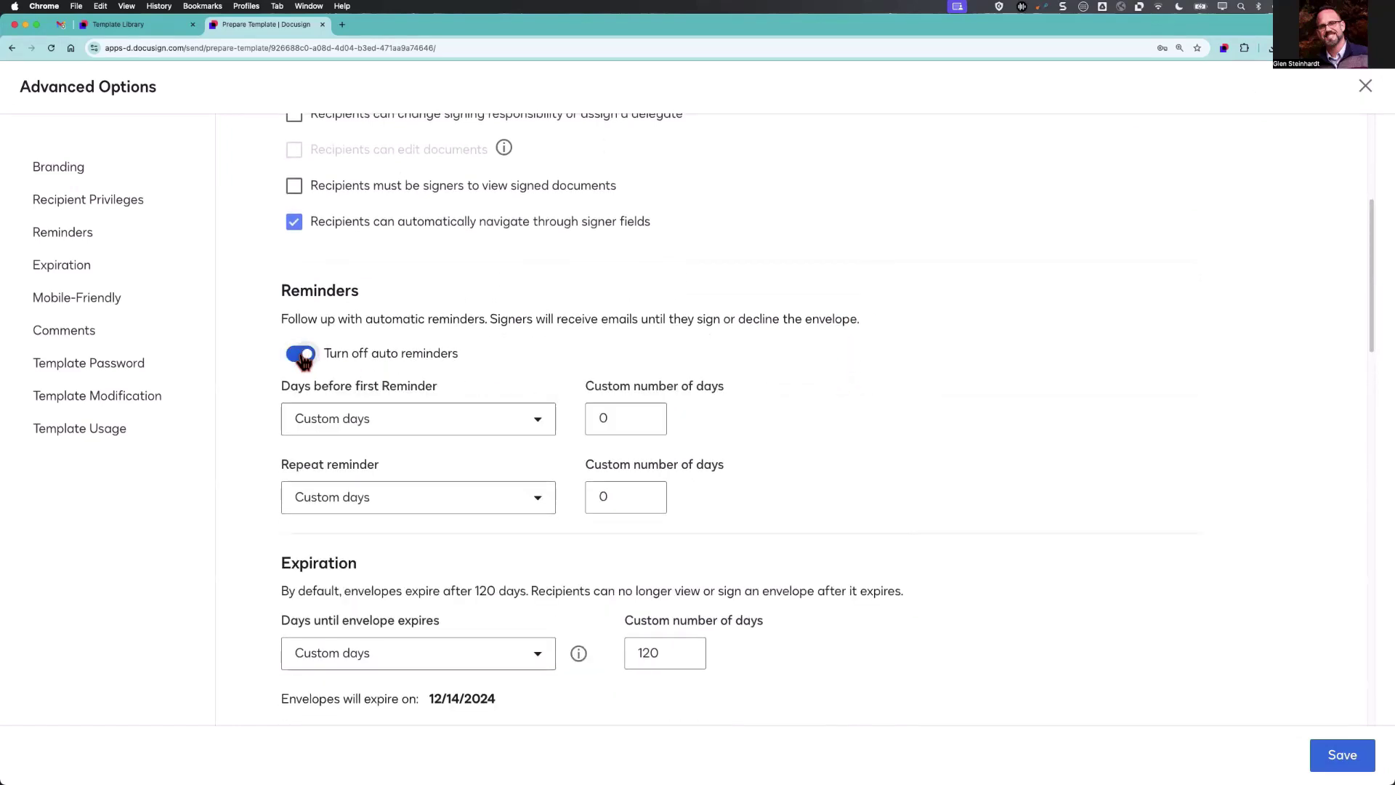
double_click(613, 416)
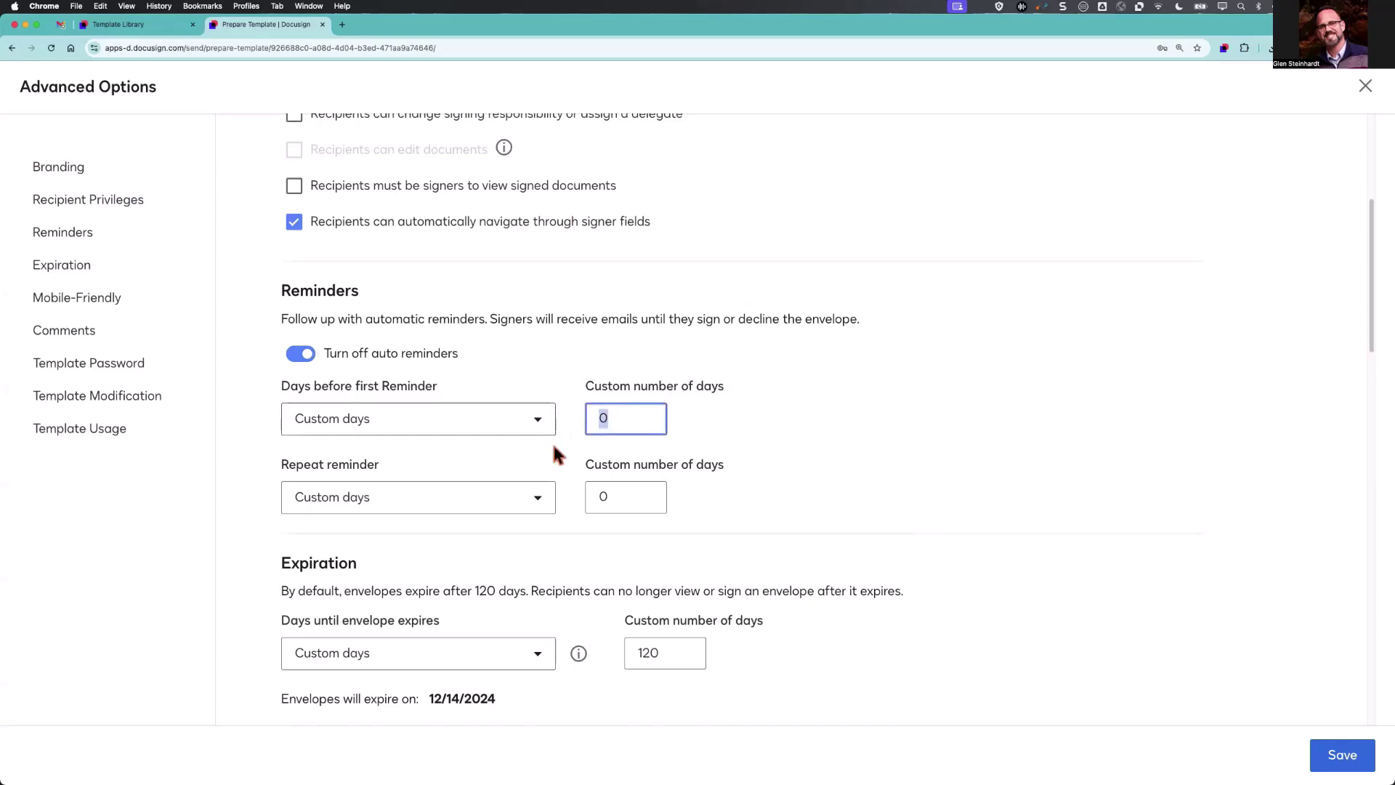
text(2)
double_click(626, 495)
text(5)
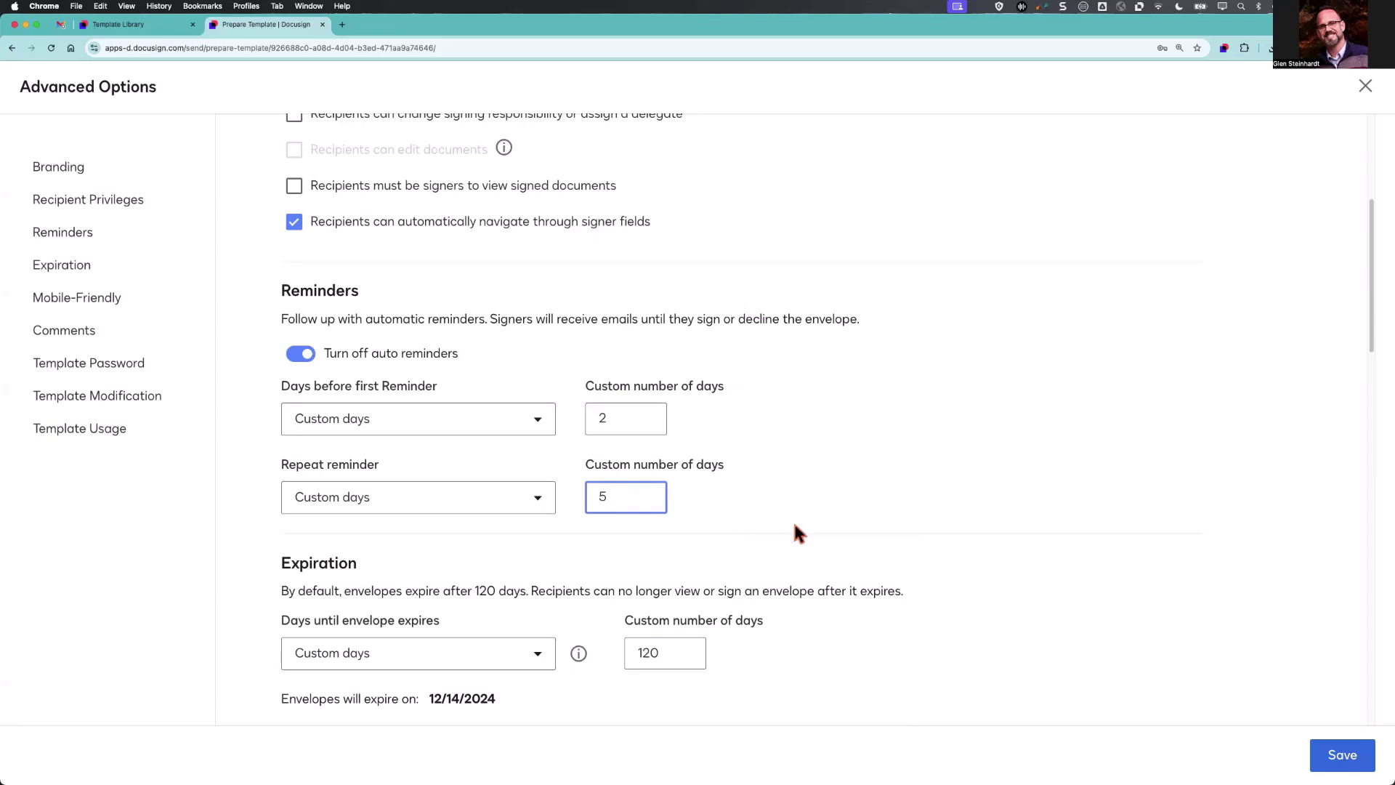
Set envelopes to expire after 30 days with an alert 2 days before, and save.
scroll(794, 524, down, 3)
click(667, 508)
double_click(667, 508)
text(300)
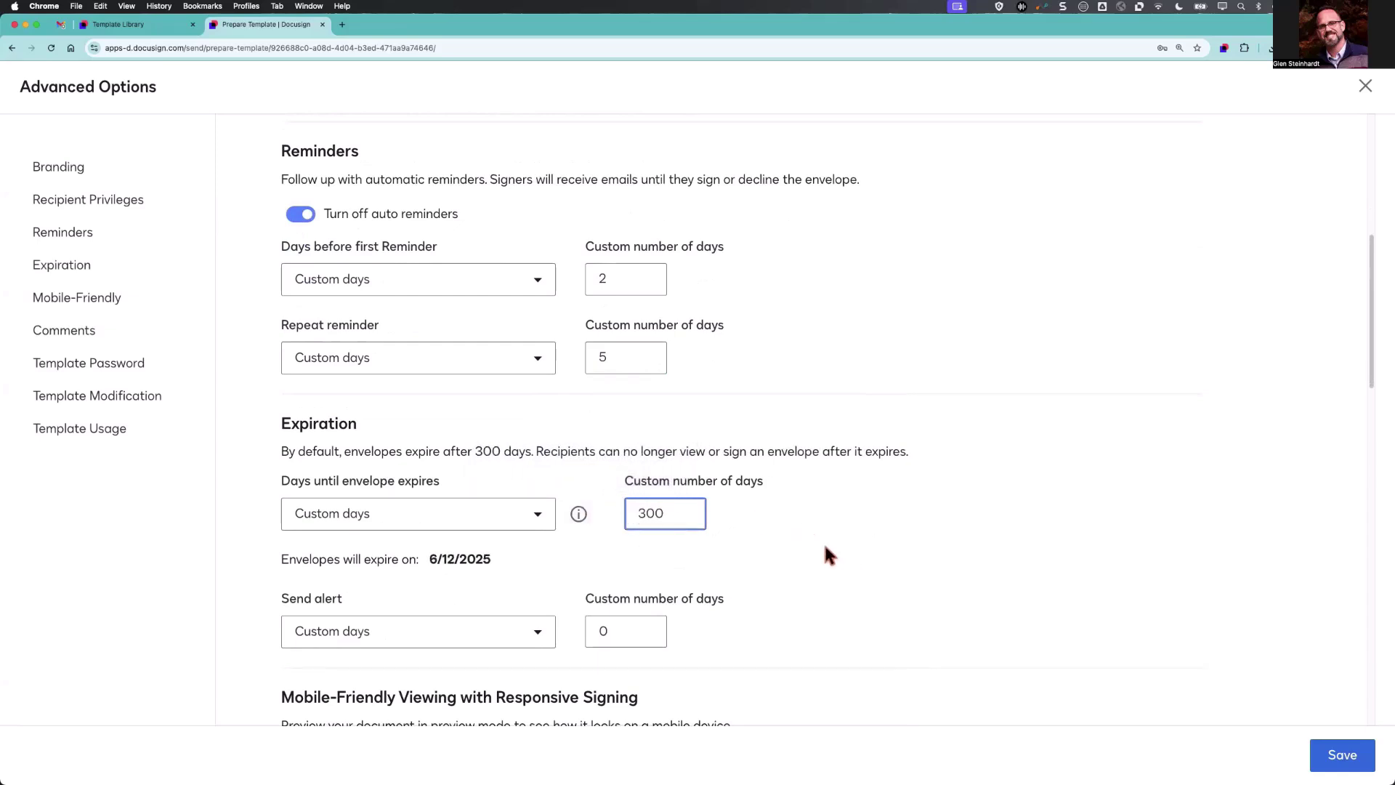
key(BackSpace)
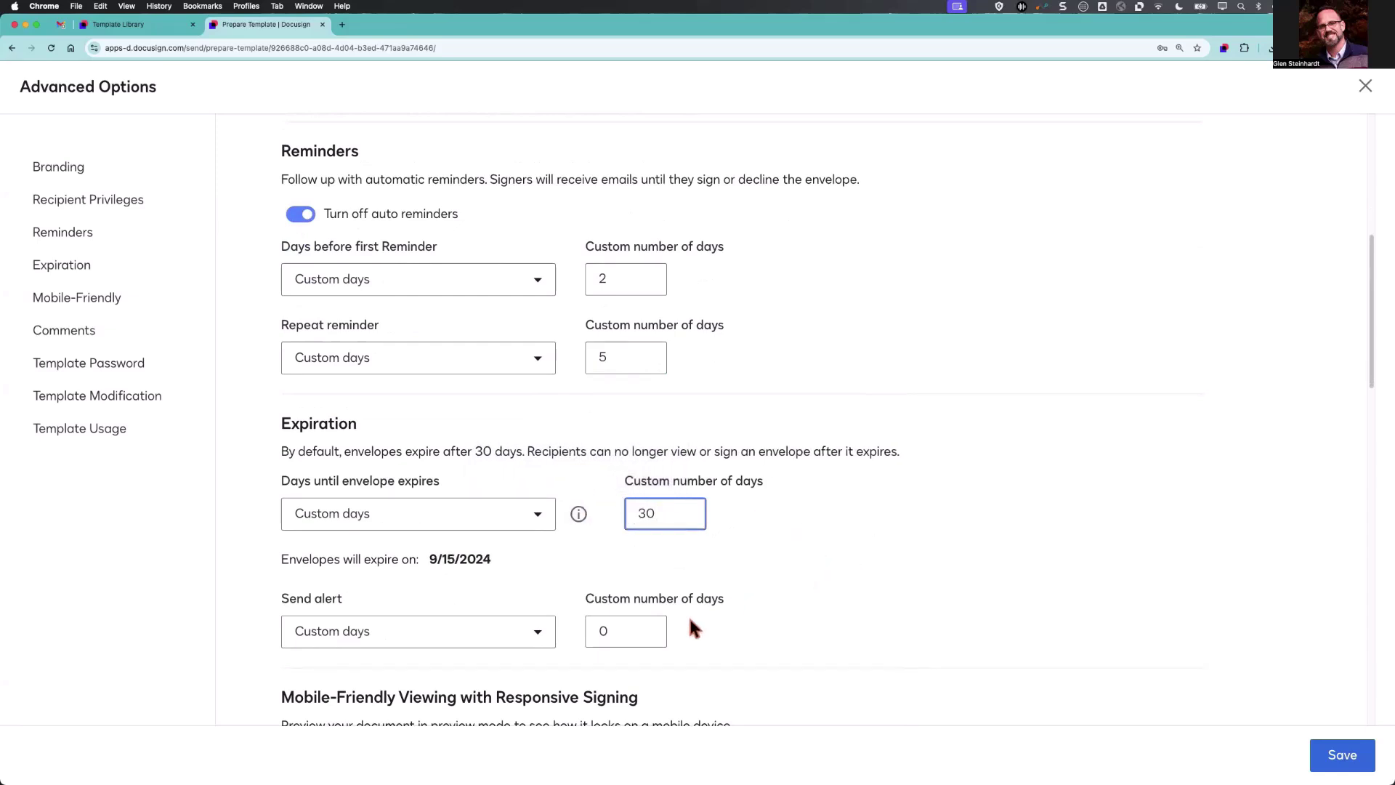
double_click(606, 631)
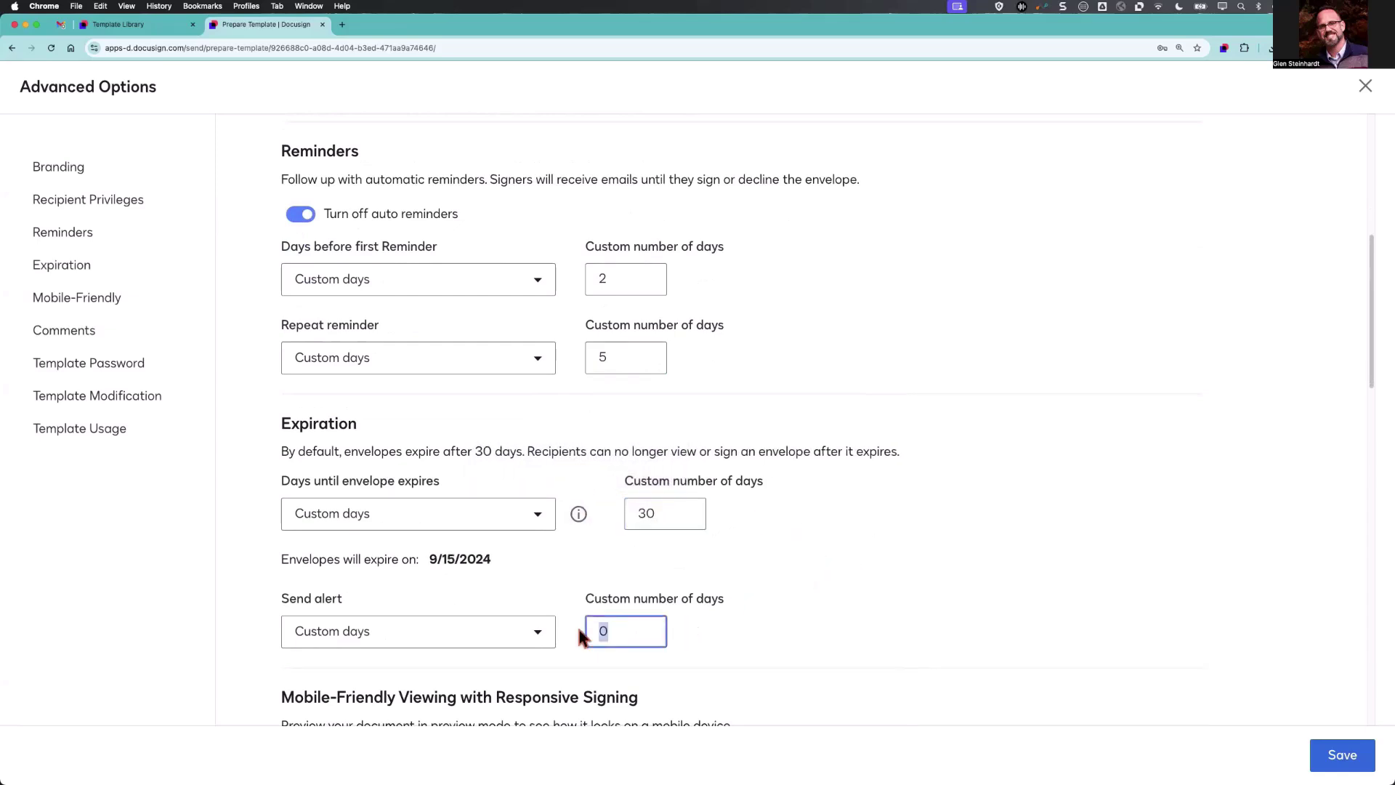
text(2)
click(1340, 753)
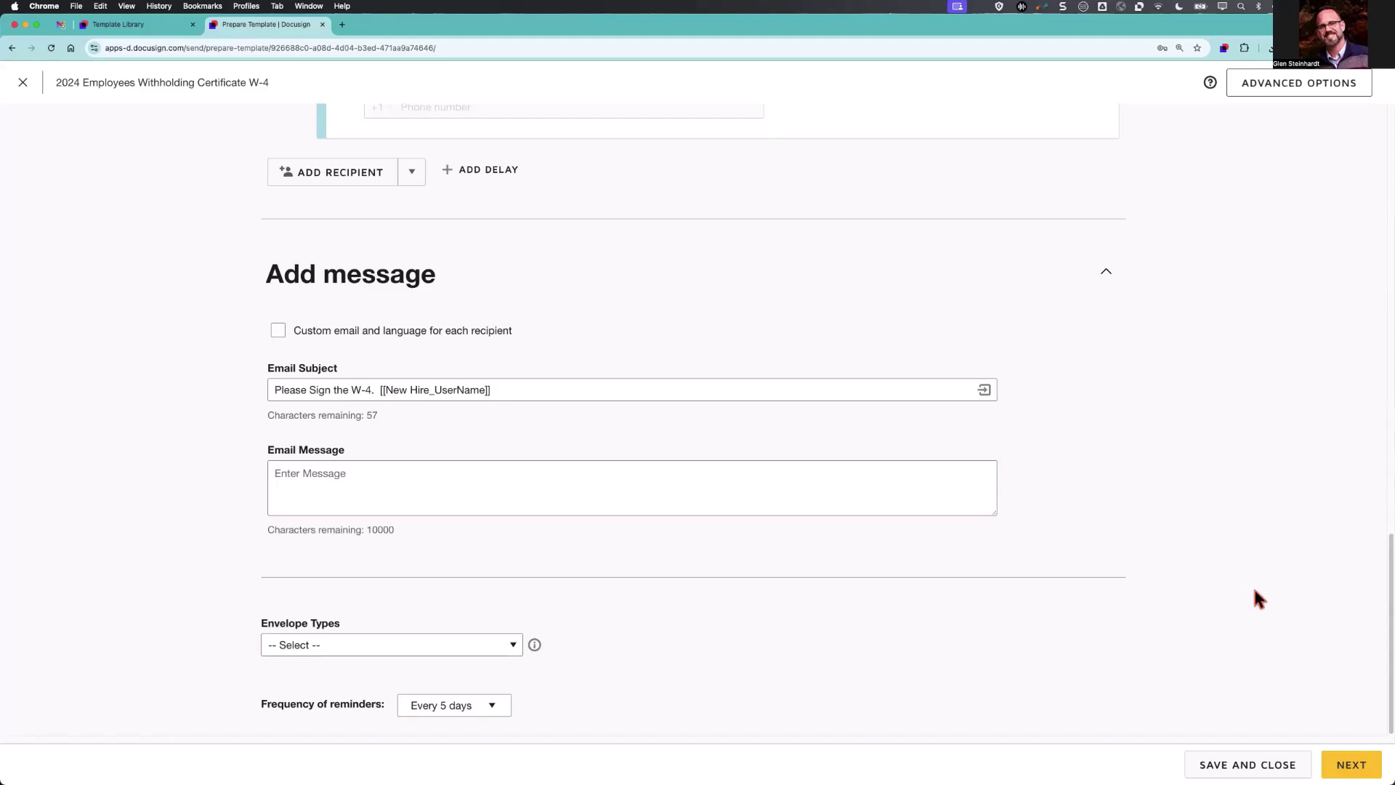
Continue to the field editor and review the ZIP code and Step 3 qualifying-children field properties.
click(1344, 761)
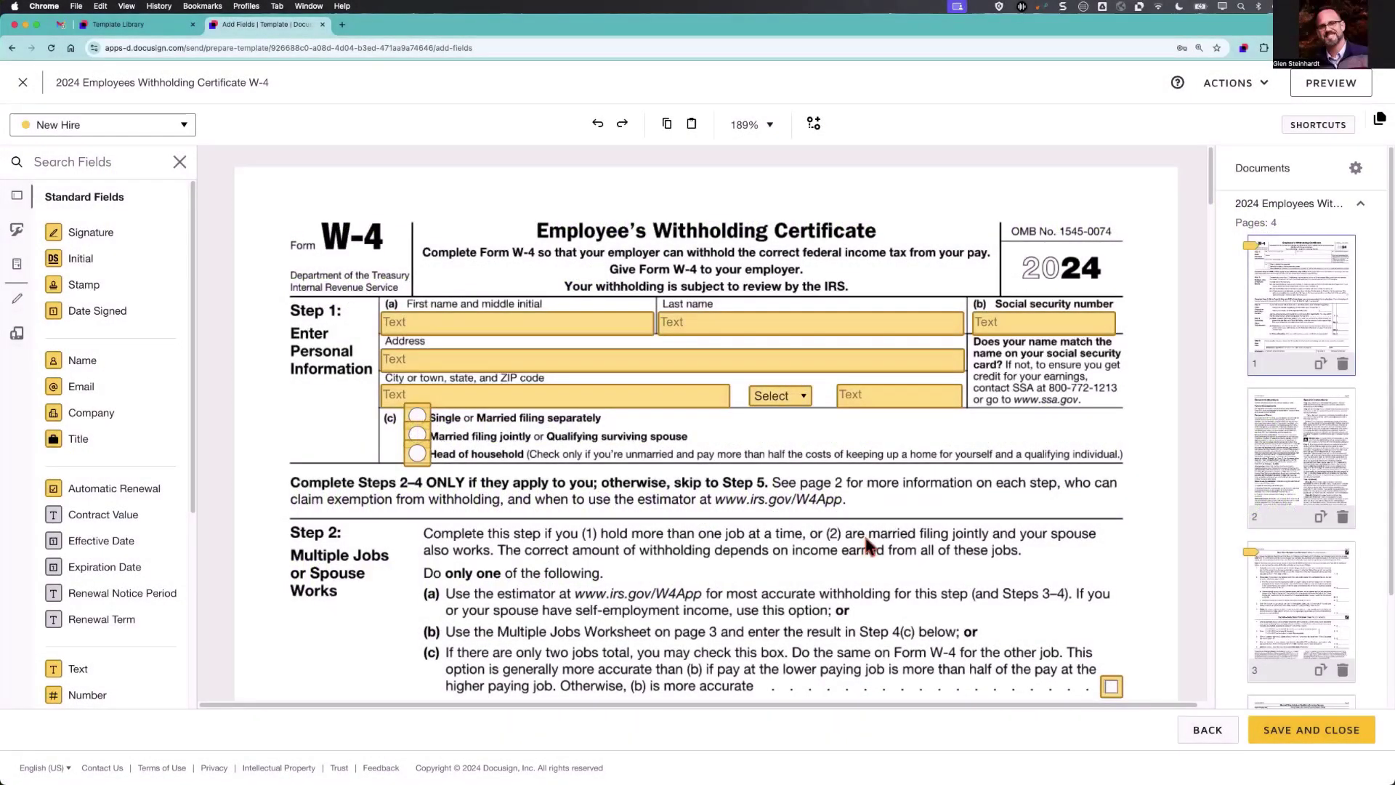
scroll(867, 547, down, 1)
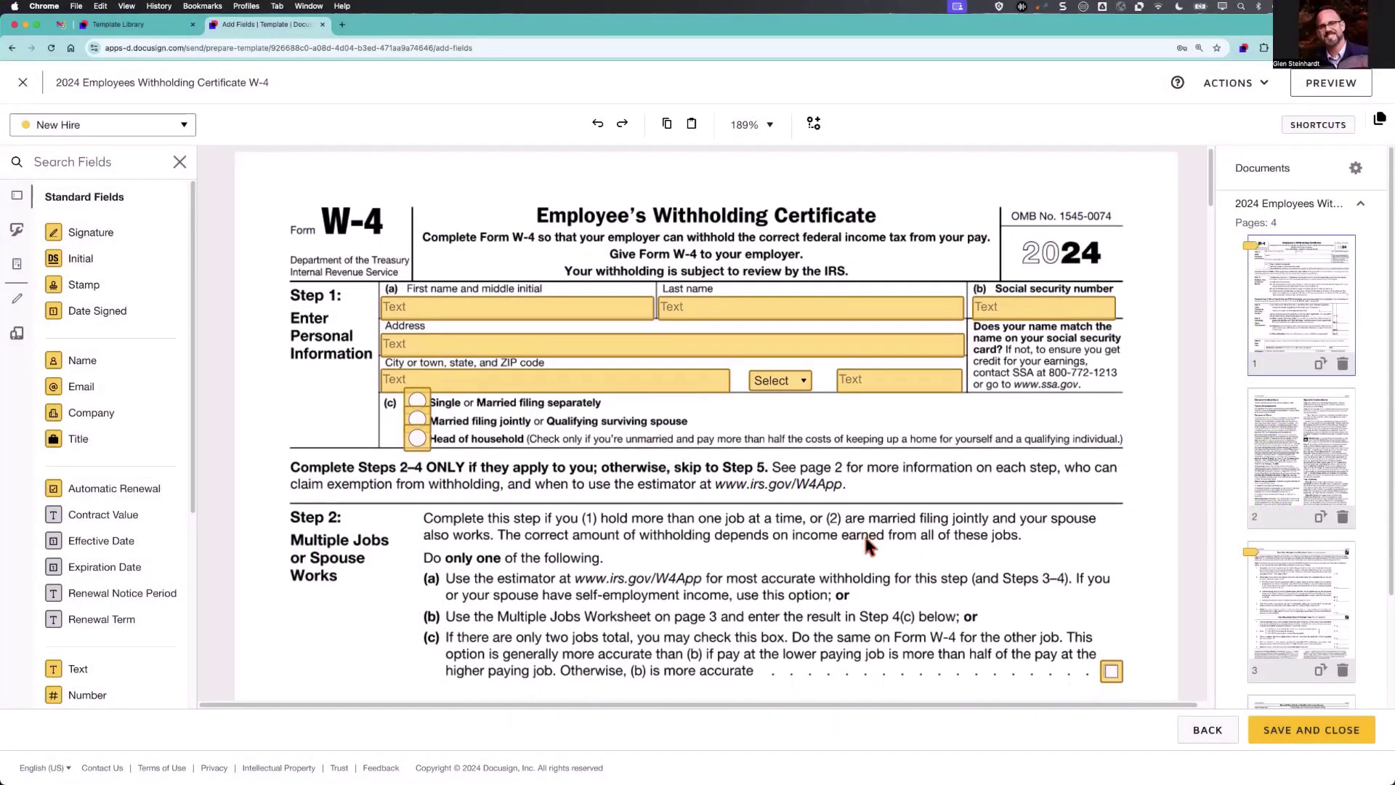
scroll(866, 539, down, 3)
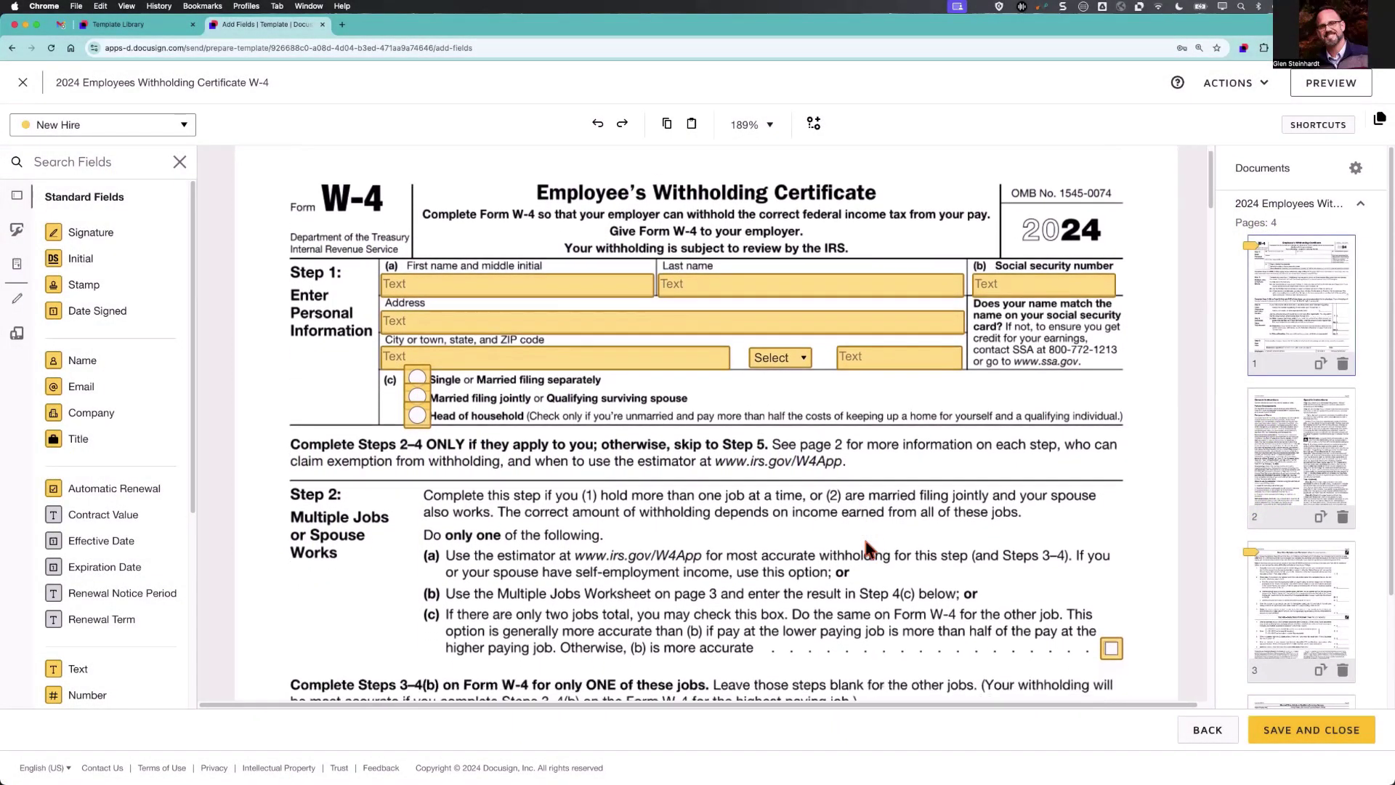
scroll(867, 546, down, 5)
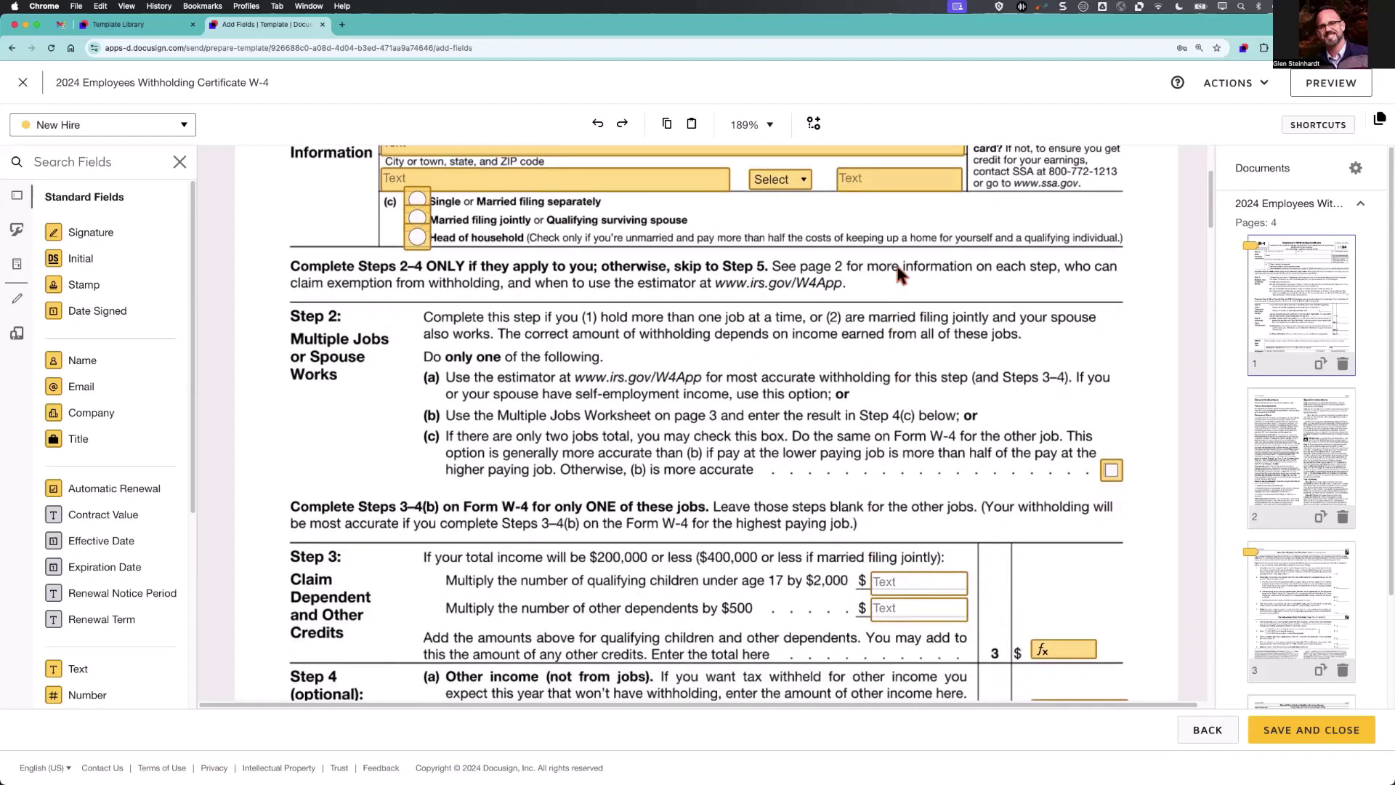
click(915, 187)
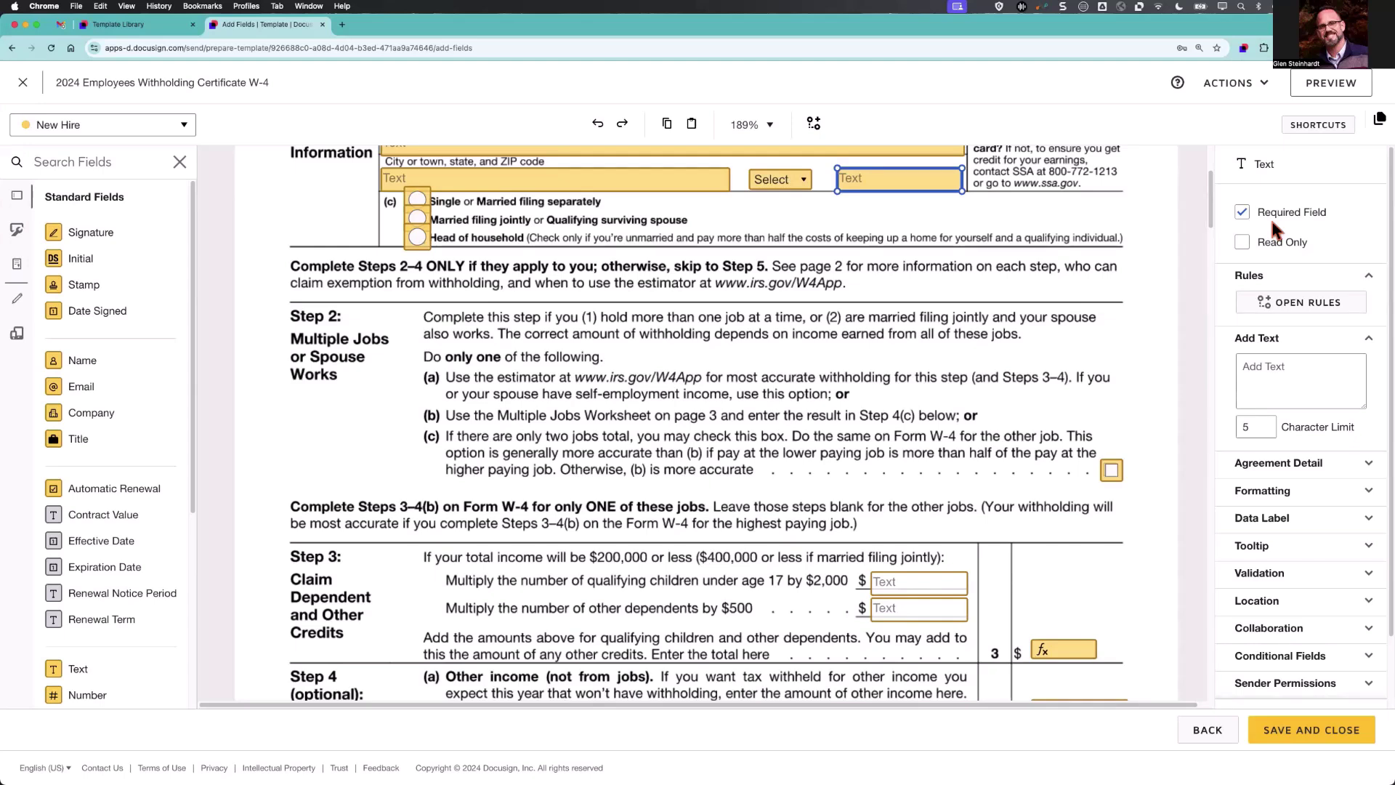
double_click(920, 583)
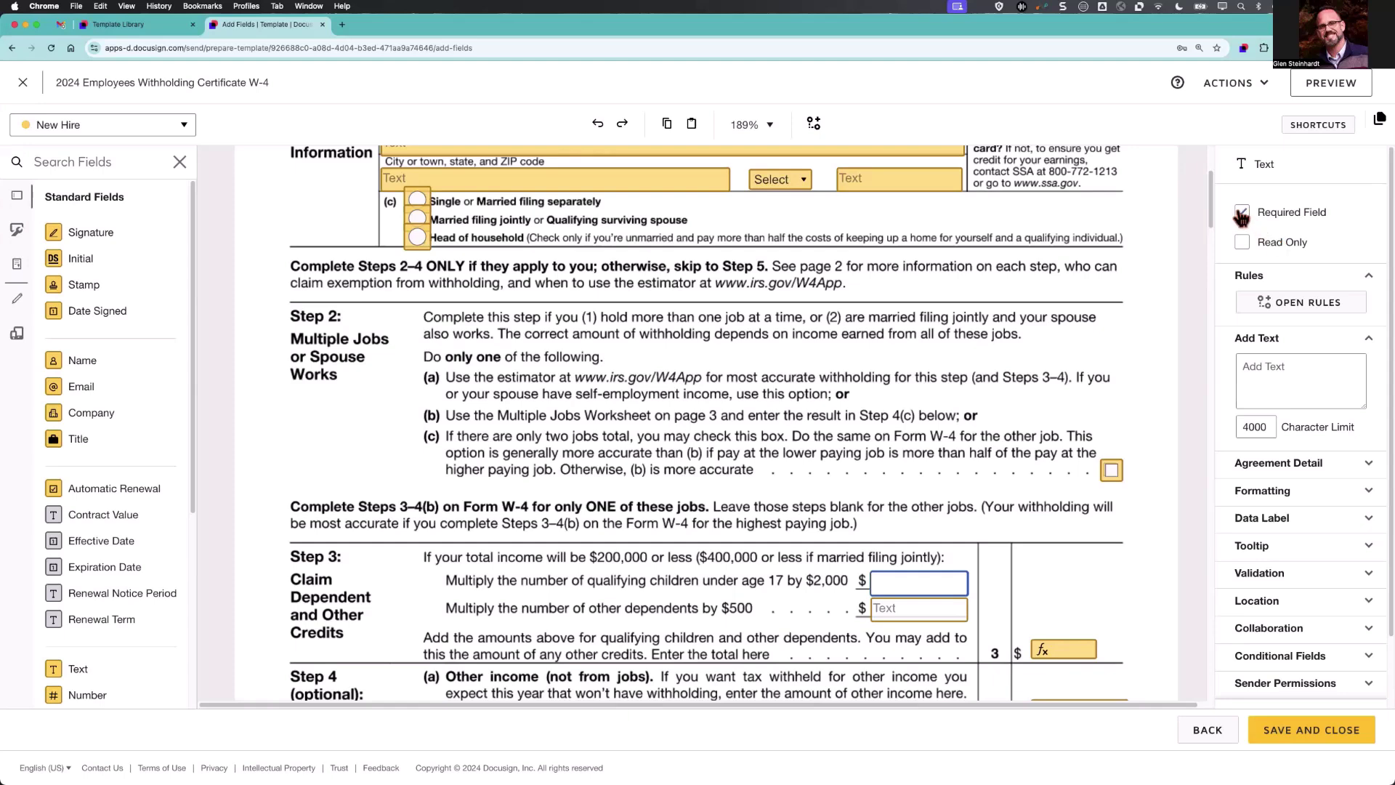
scroll(1075, 327, up, 5)
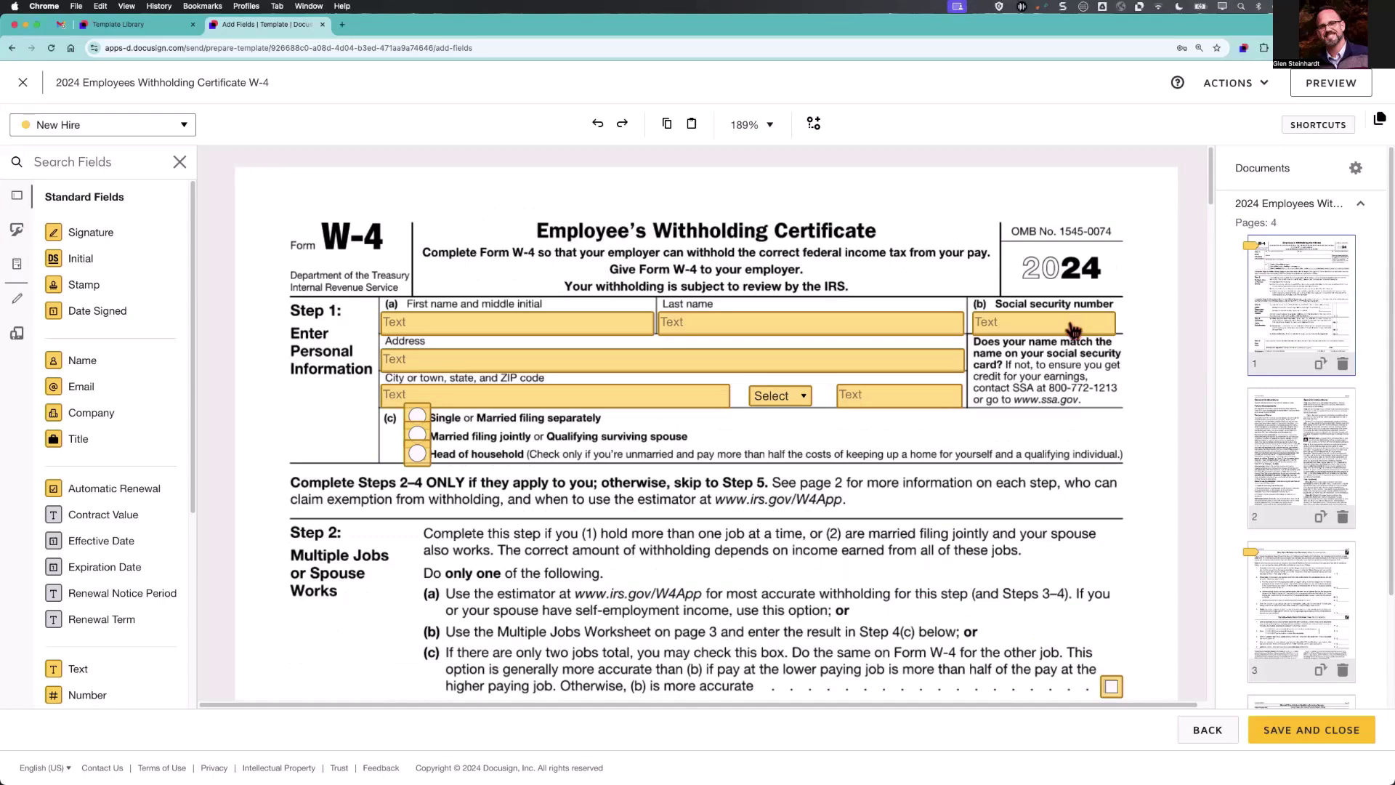
Check that the Social security number field keeps its SSN validation.
click(1075, 327)
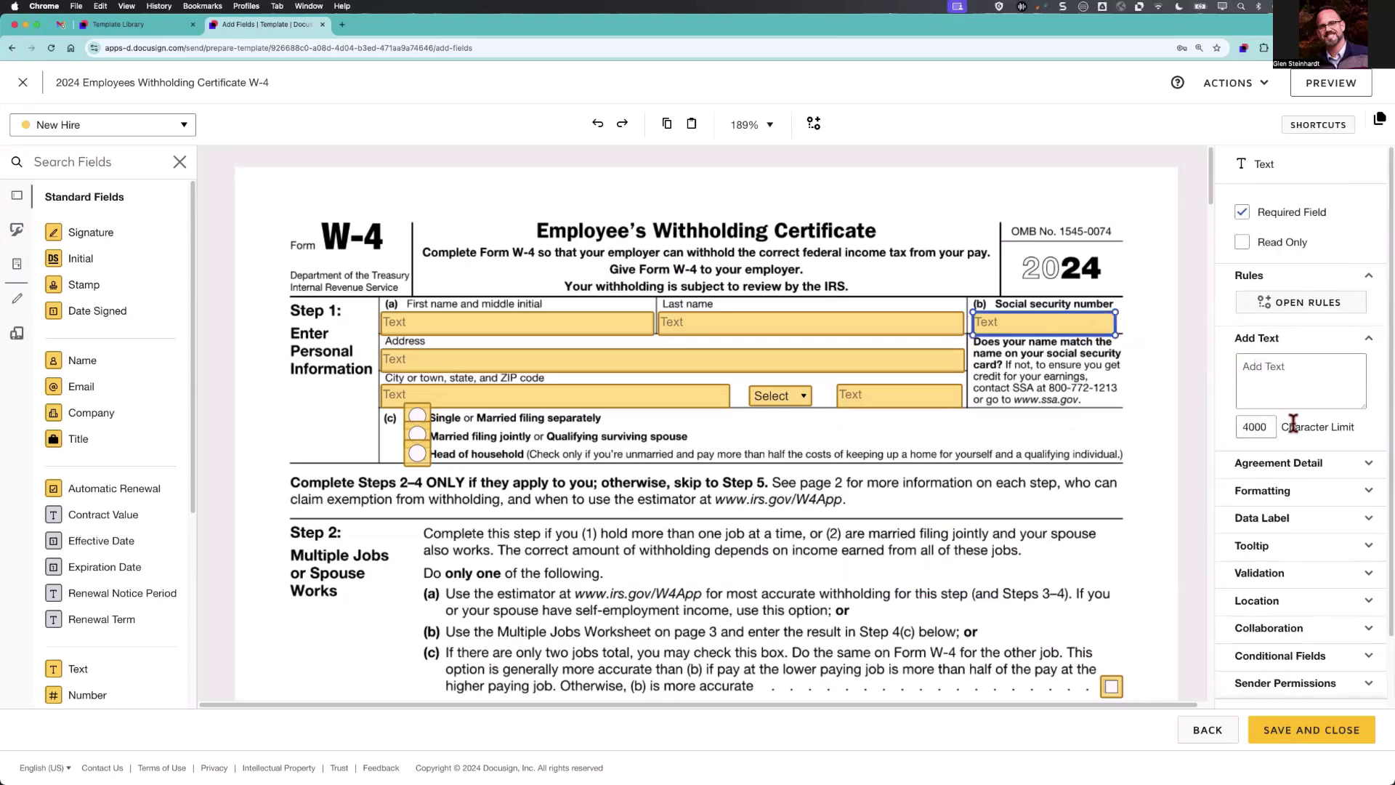
click(1335, 579)
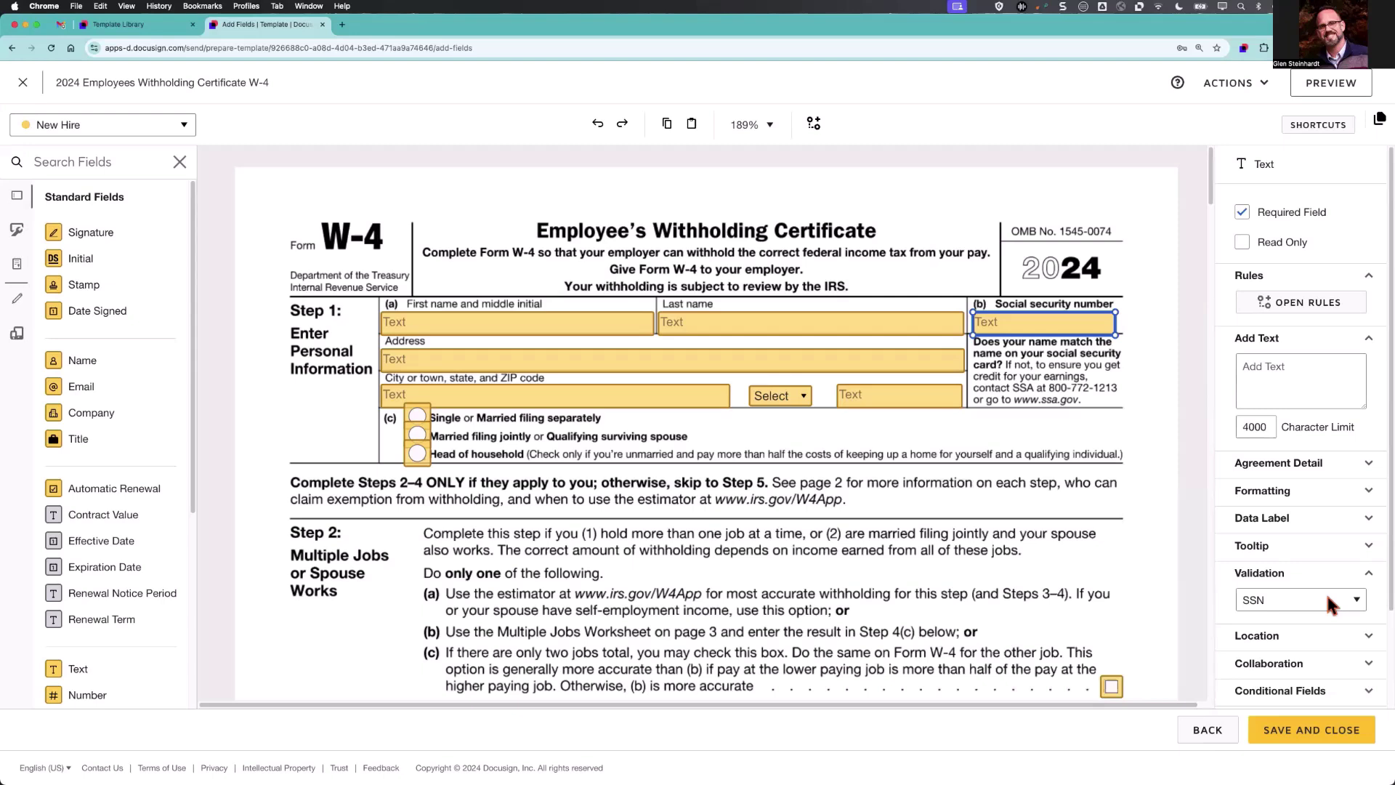
click(1330, 603)
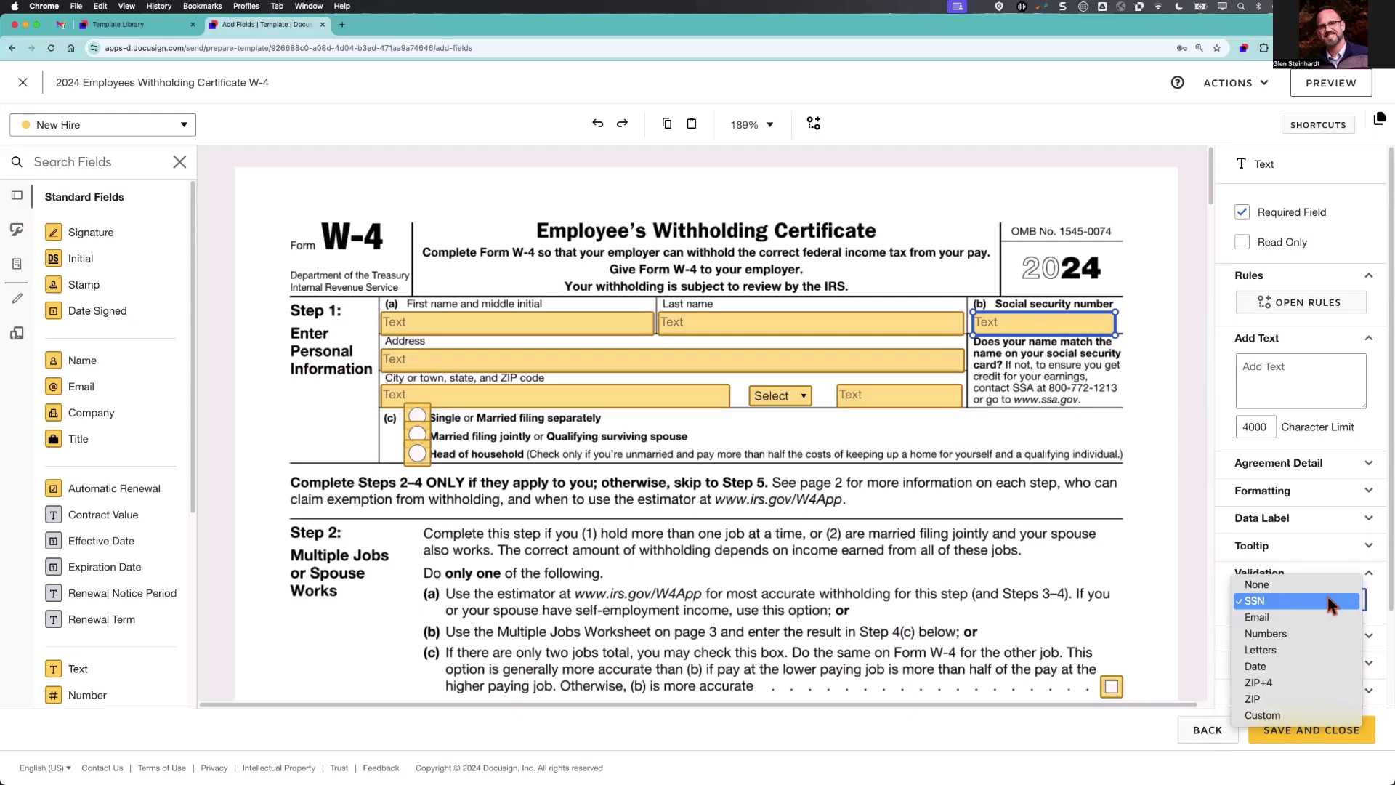
click(1330, 602)
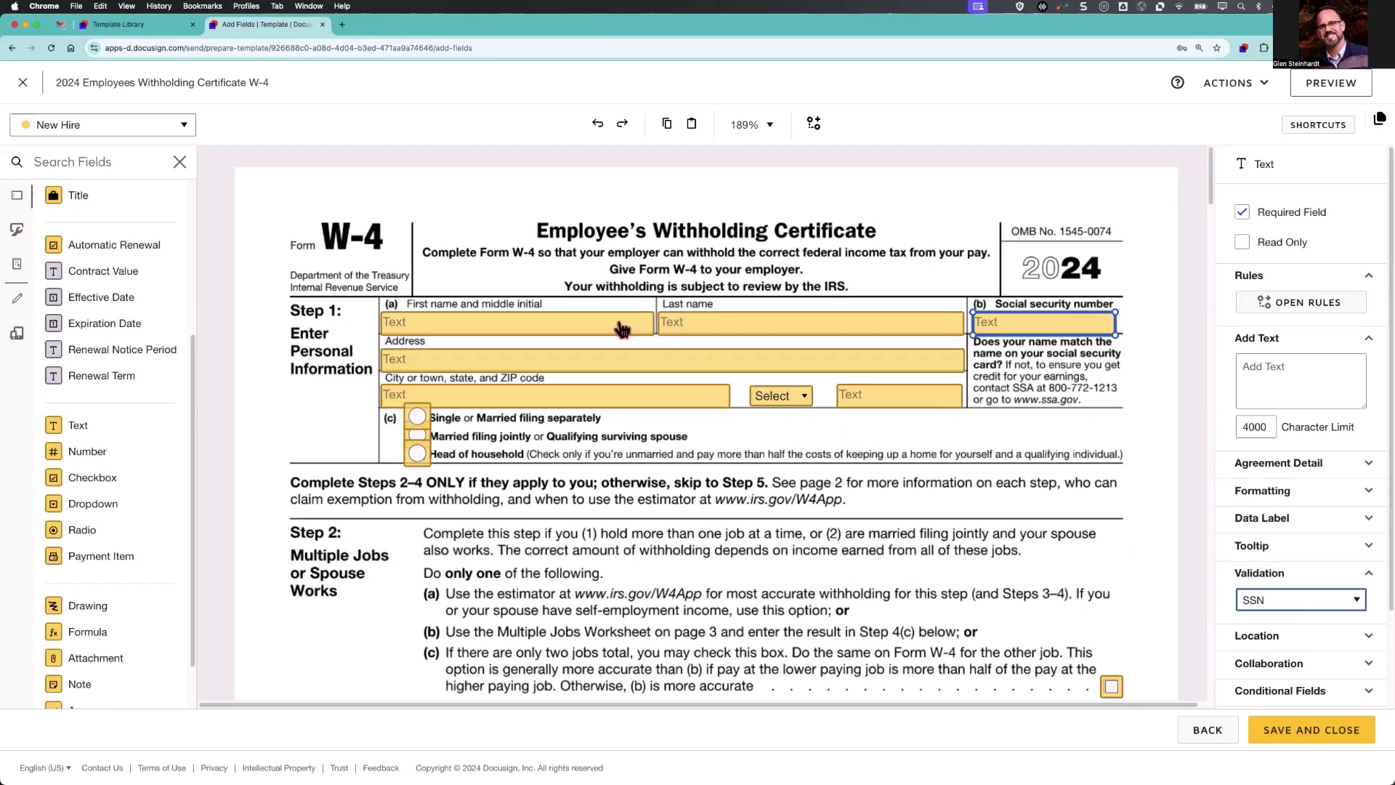
Inspect the first name, state and filing-status fields, then show the SSN data label W4 - SSN.
click(623, 329)
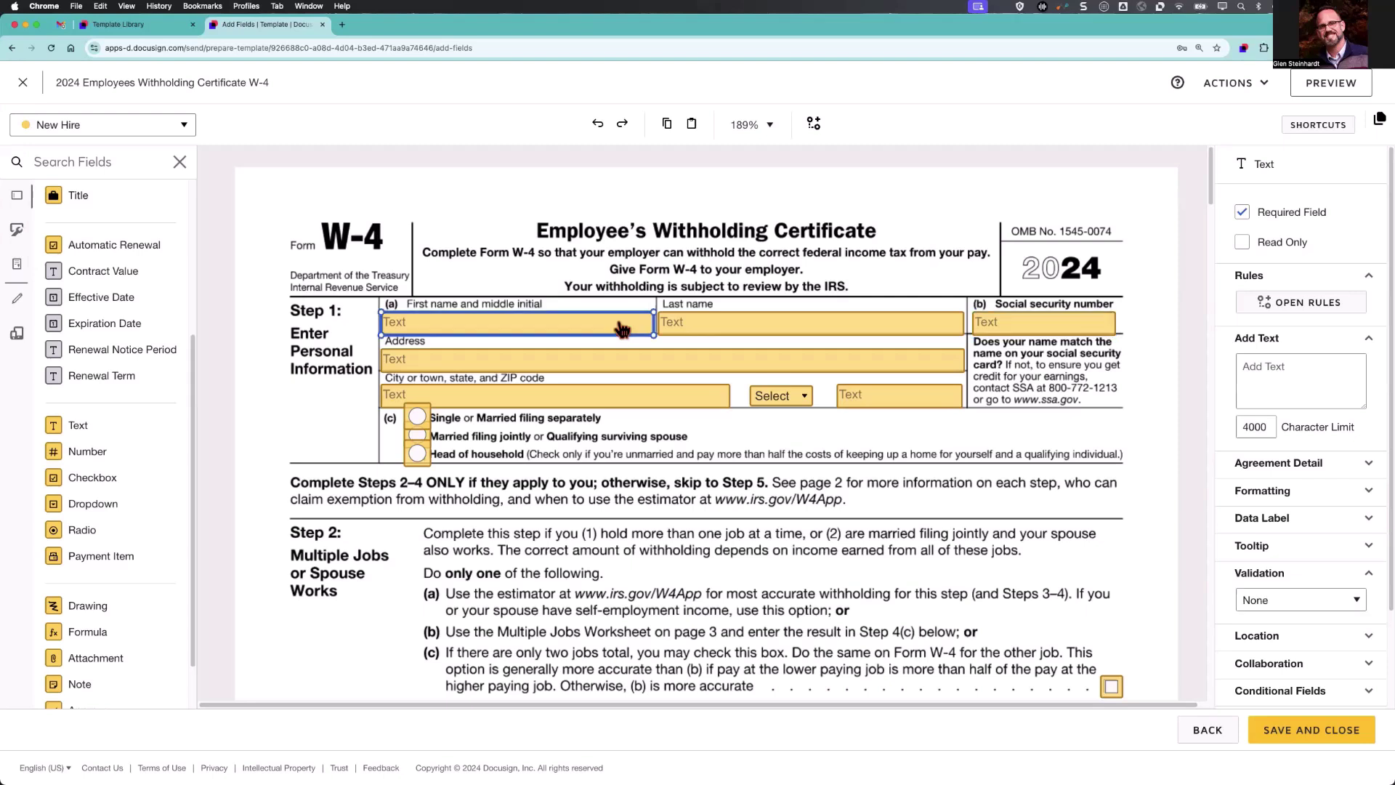
click(785, 399)
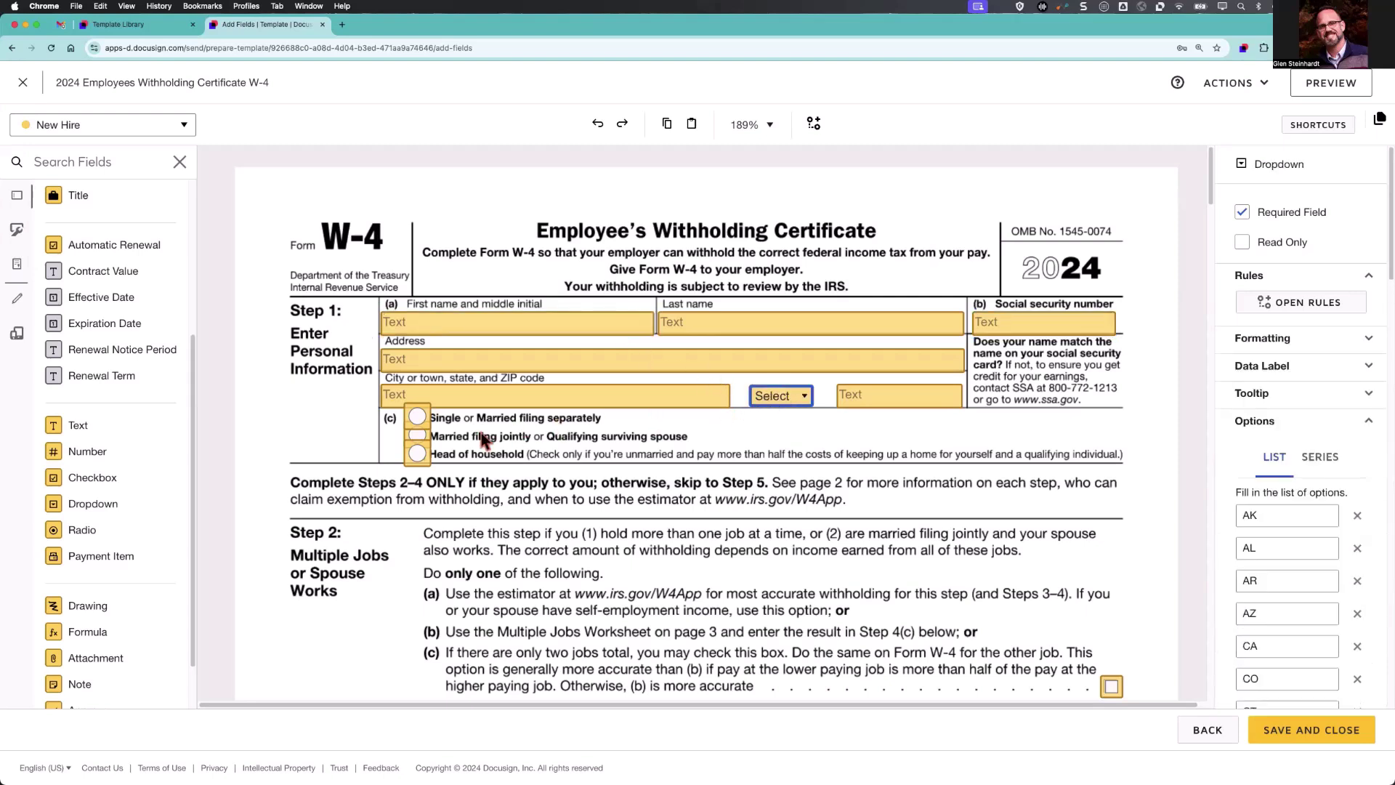
click(420, 452)
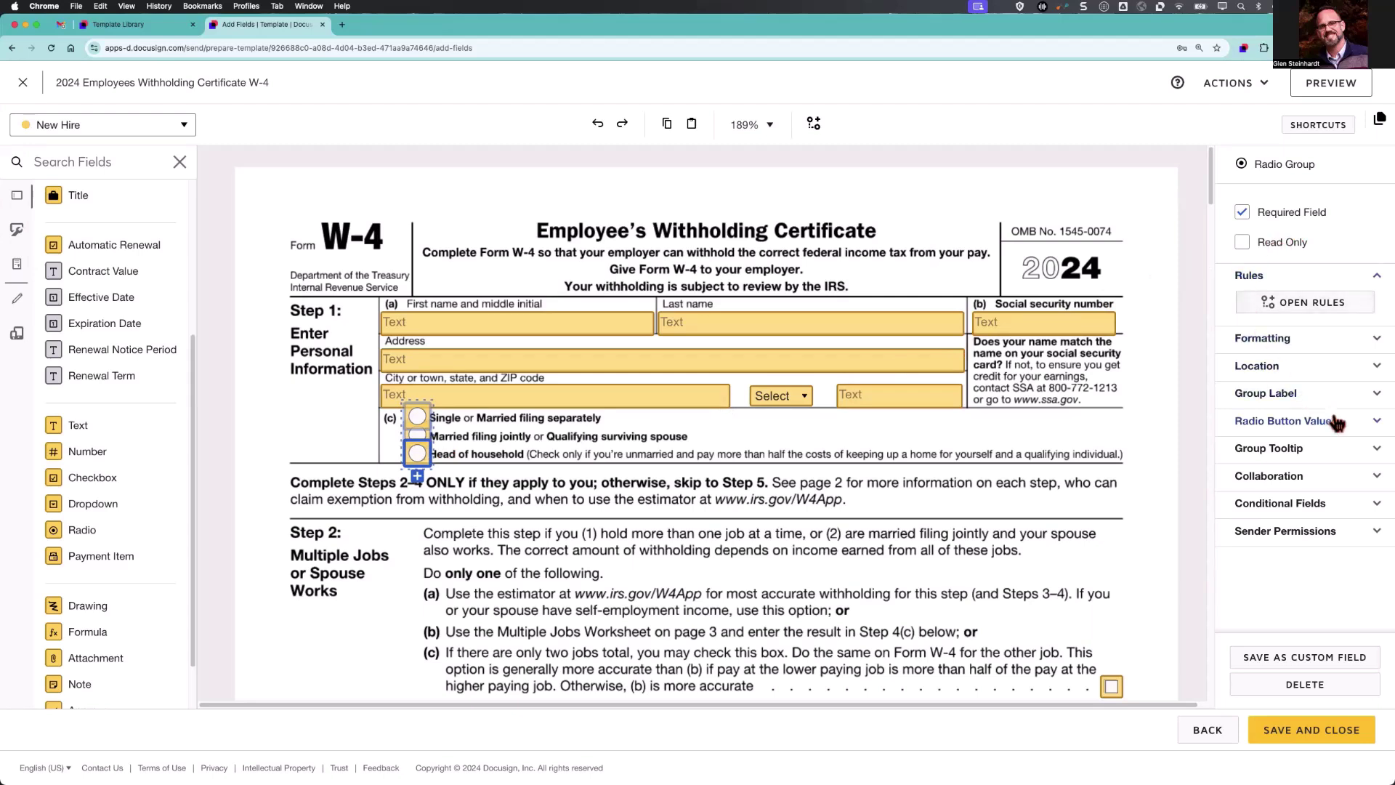
click(1075, 325)
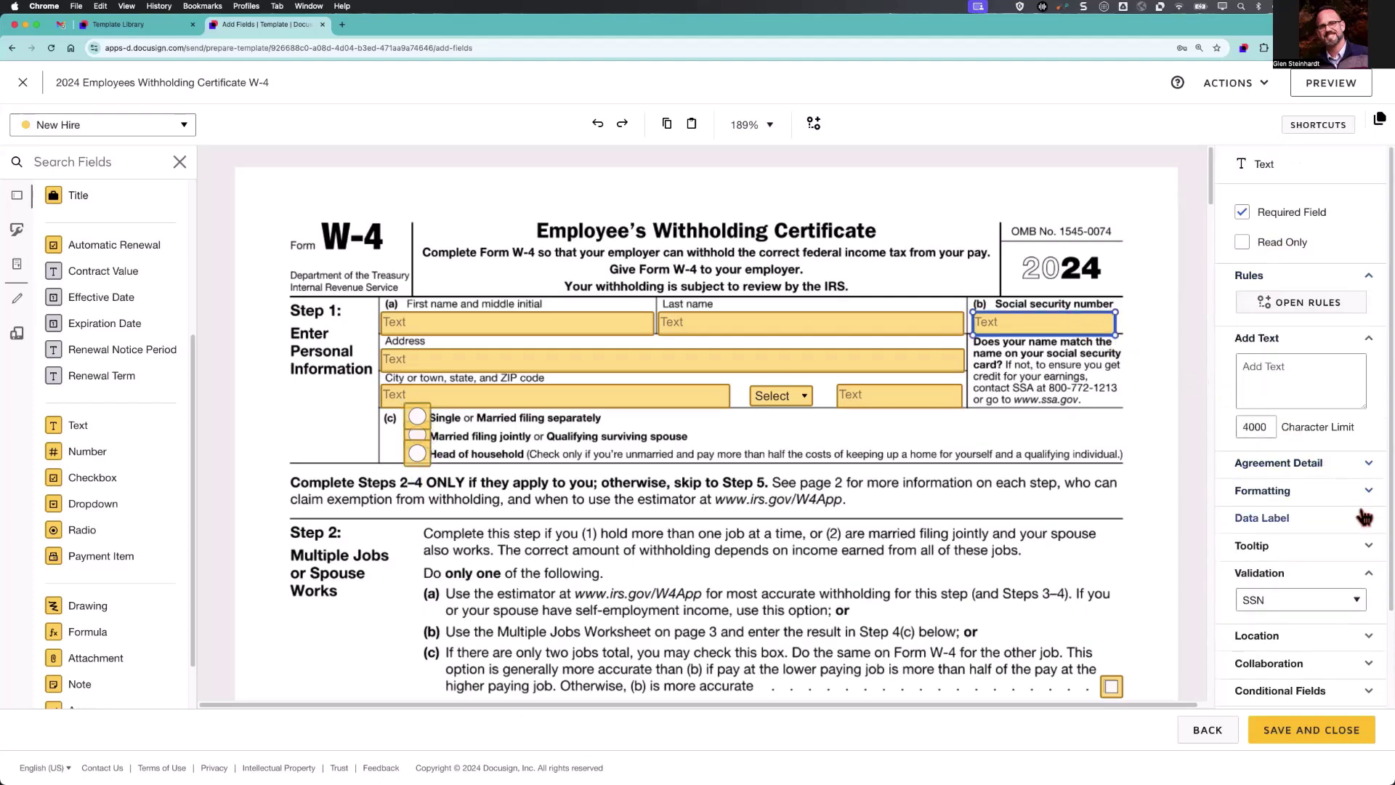
click(1364, 516)
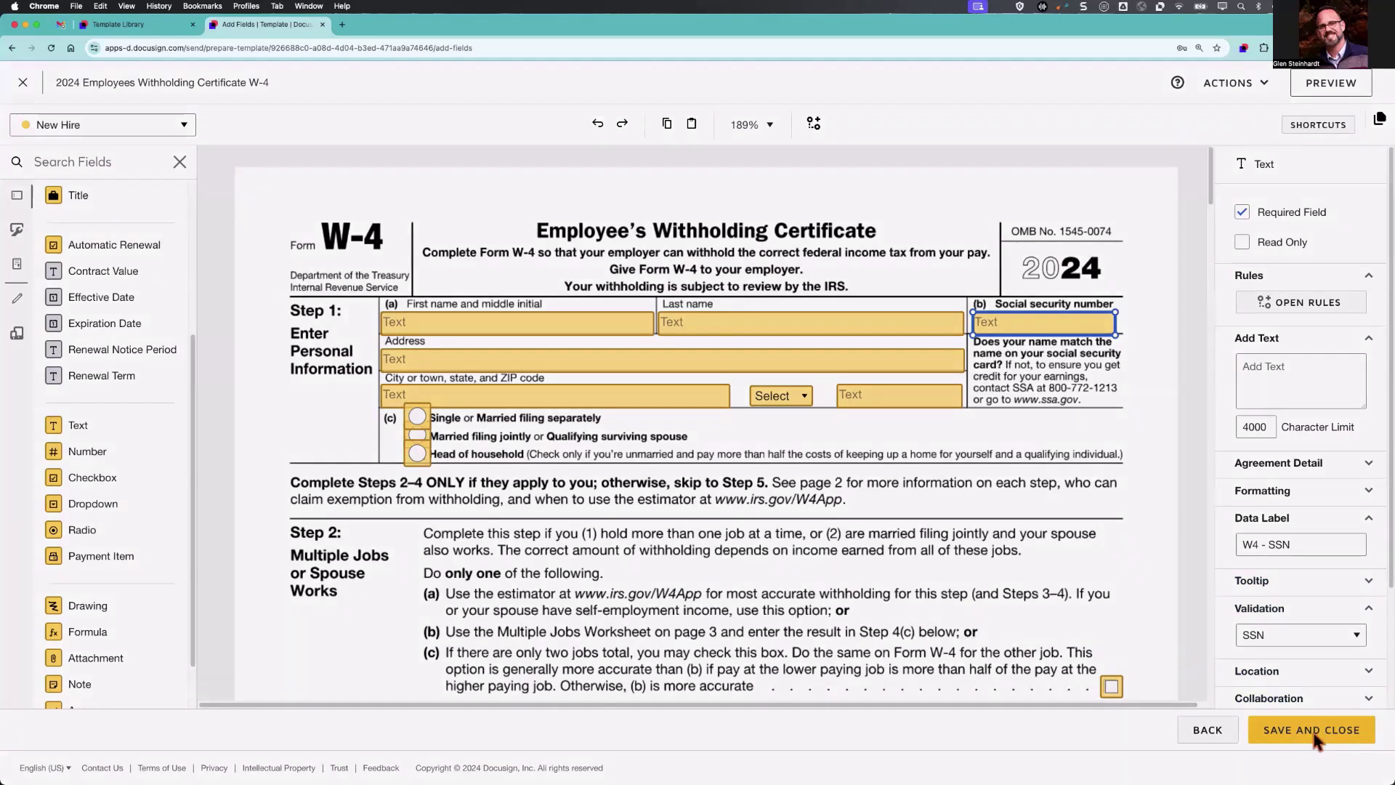
Save and close the W-4 template, then start a new envelope from it with Use.
click(1313, 734)
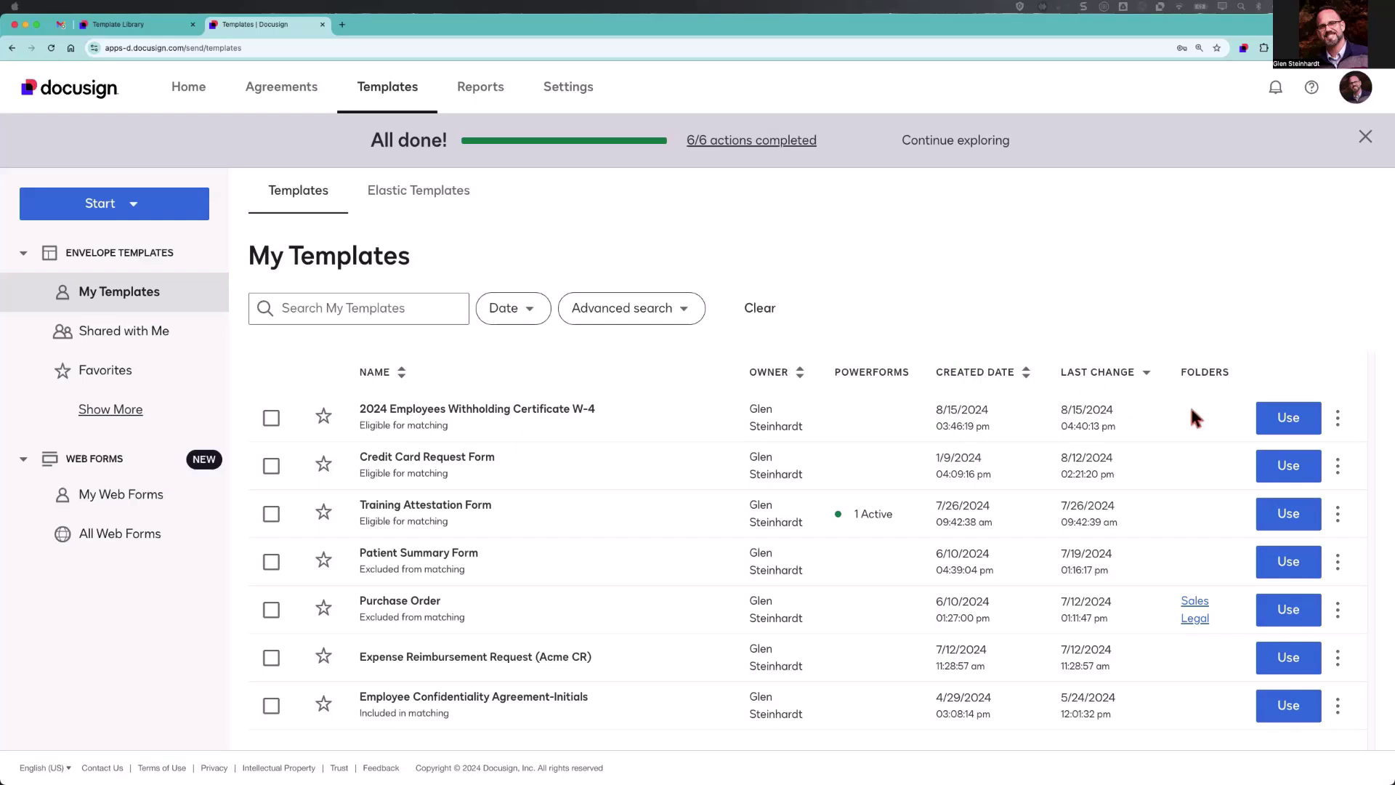
click(1285, 420)
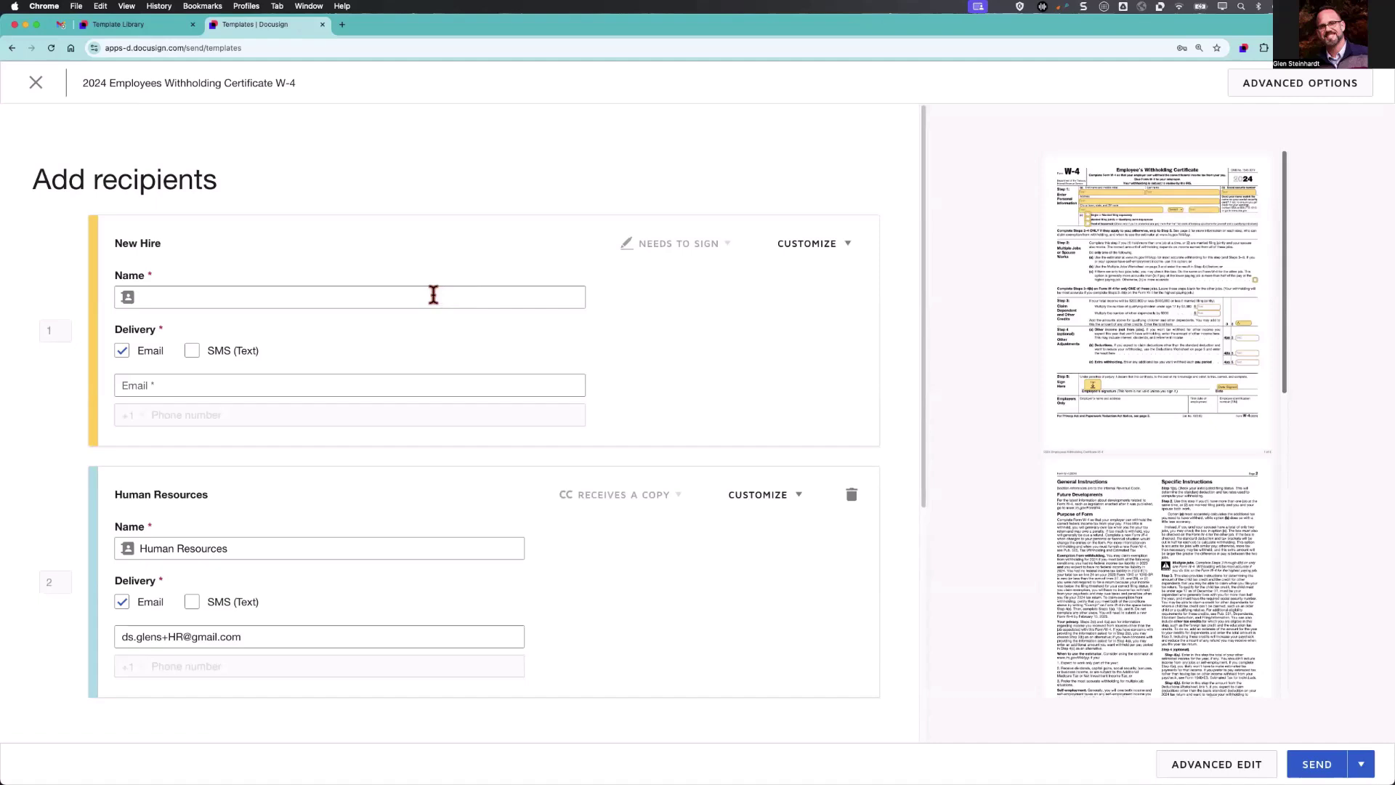
Address the W-4 envelope to the test new hire by name, fill their e-mail from the contact, and send.
click(434, 294)
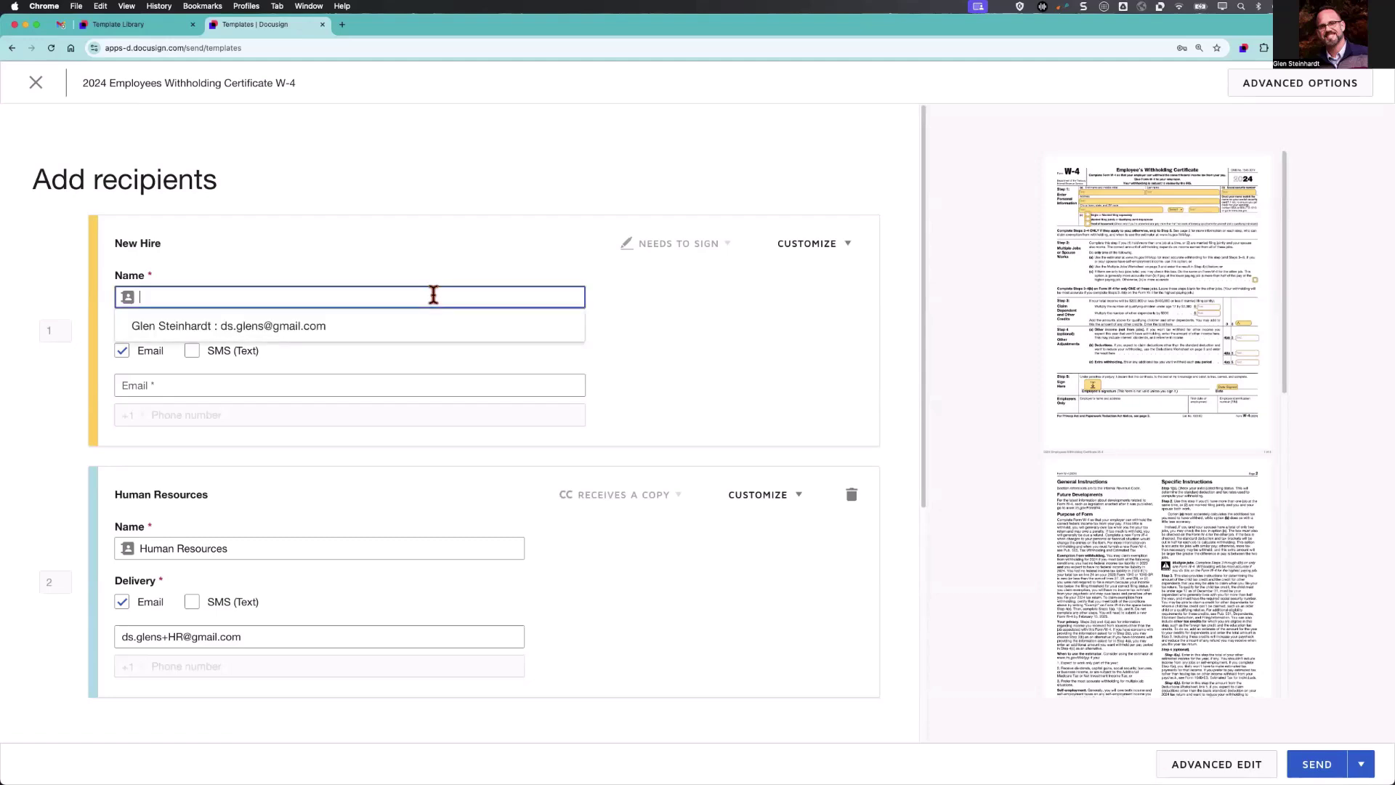
text(Ernie Employee)
click(408, 327)
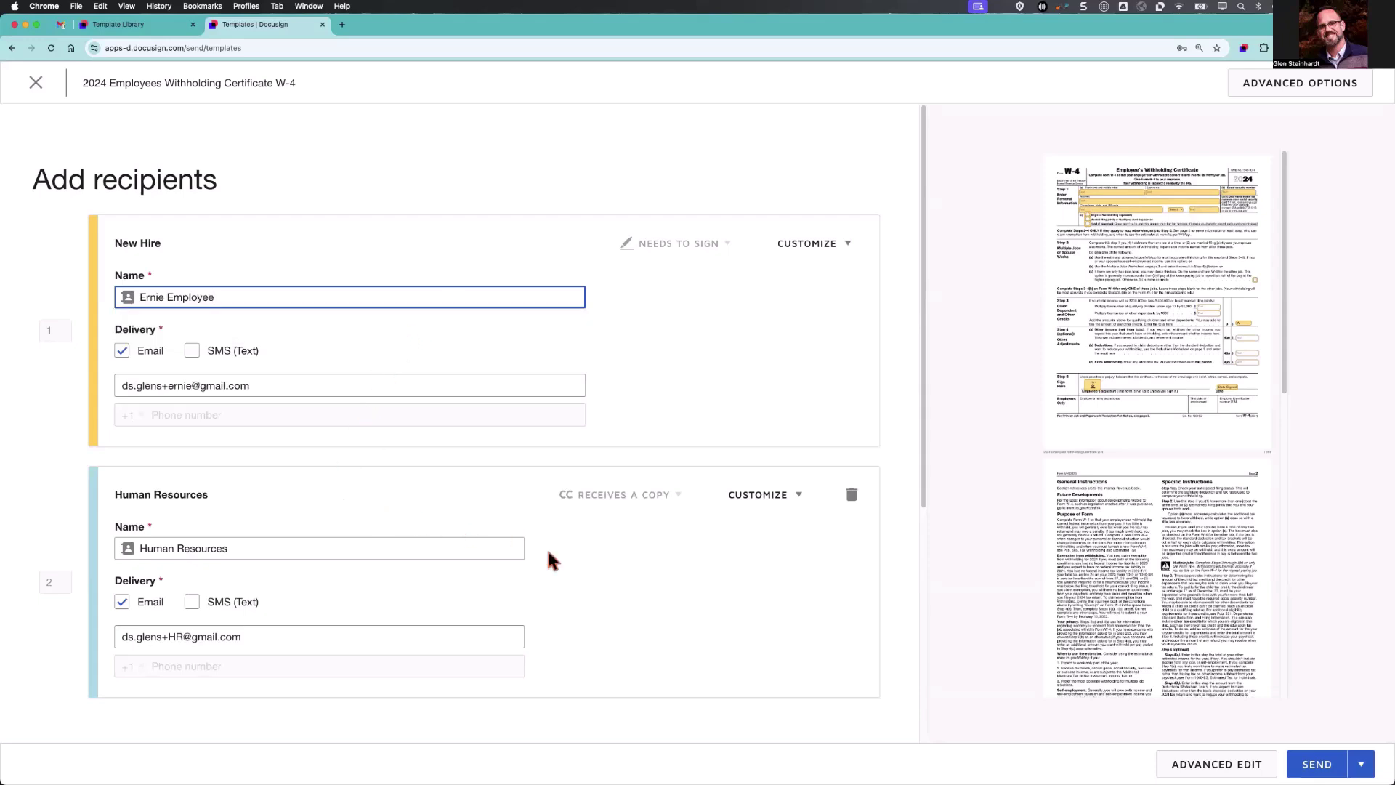
click(1320, 765)
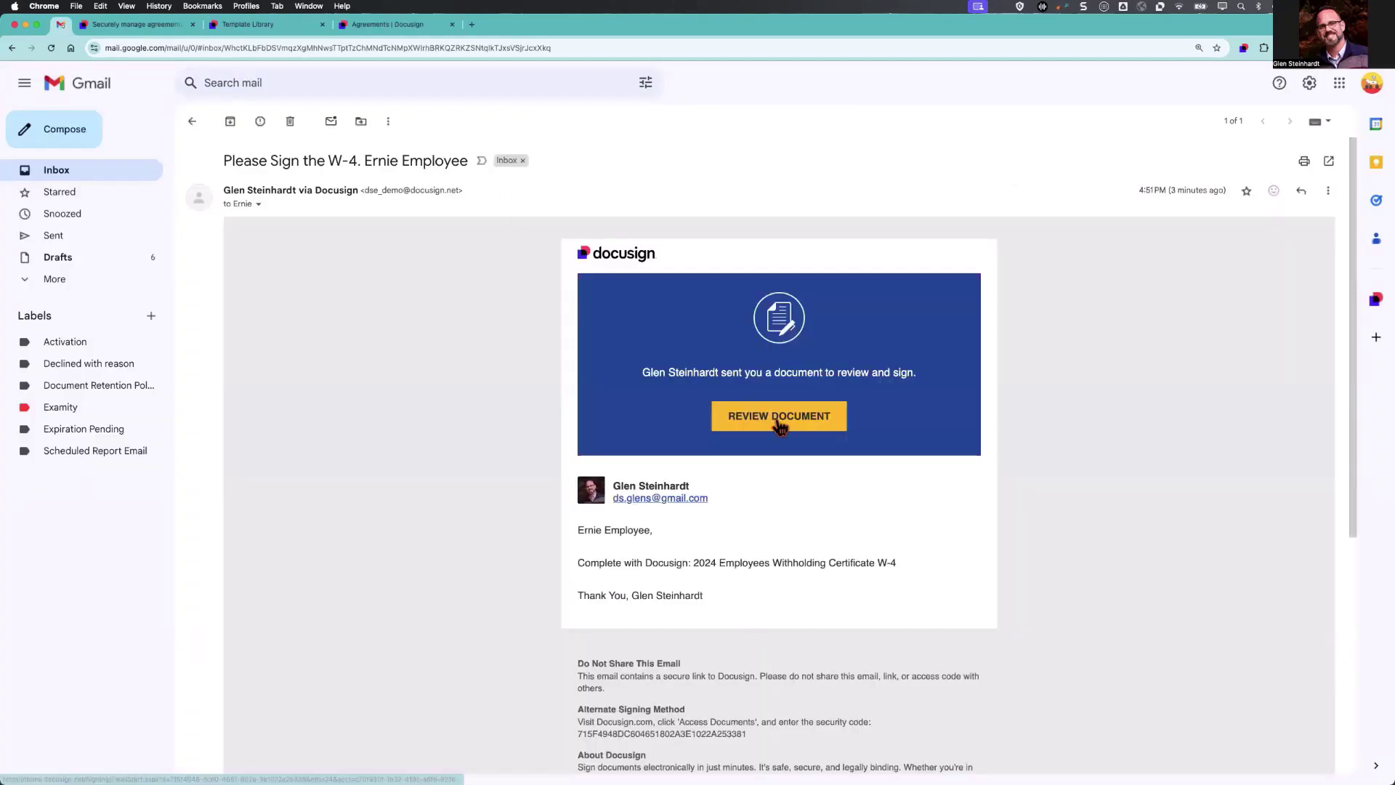
Open the W-4 from the email and enter the new hire's first name, last name and SSN.
click(779, 418)
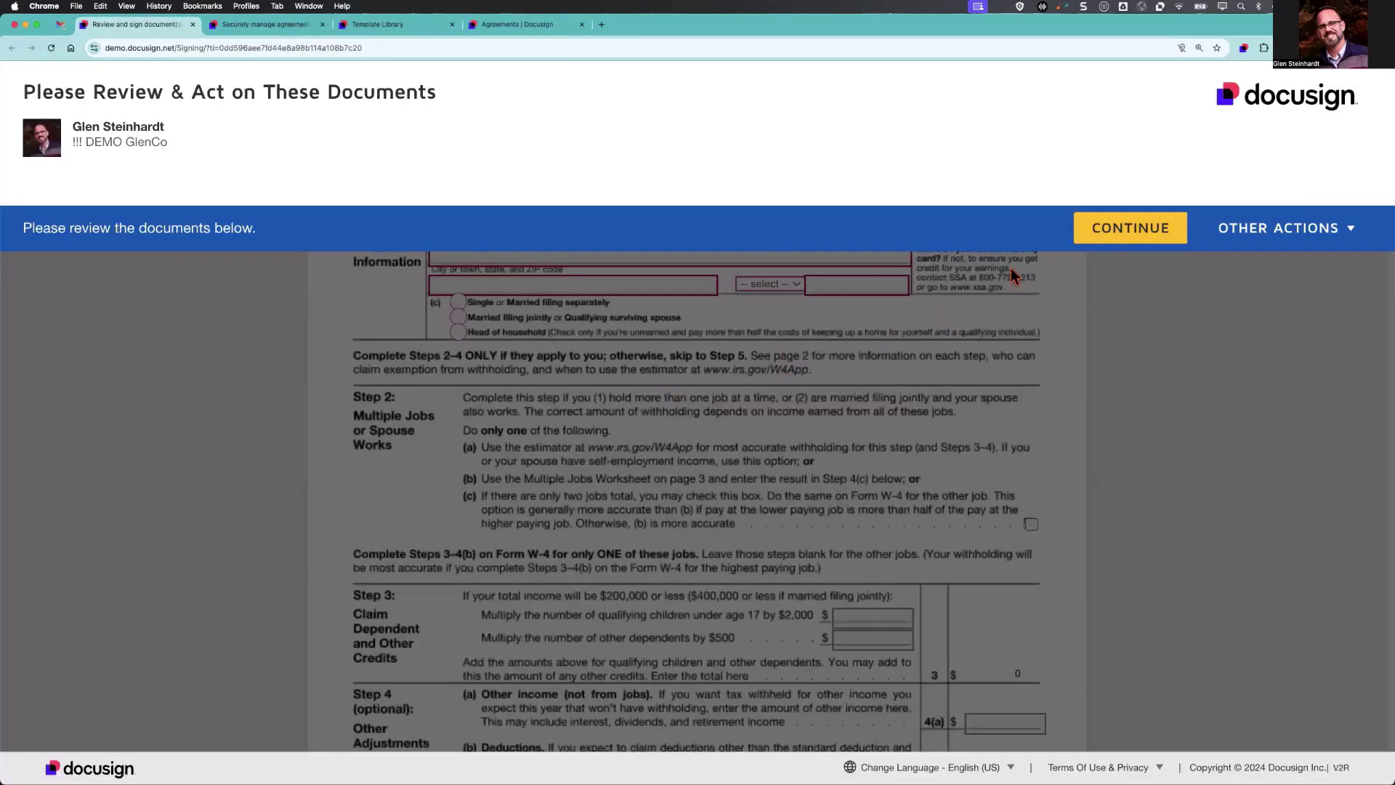
click(1095, 229)
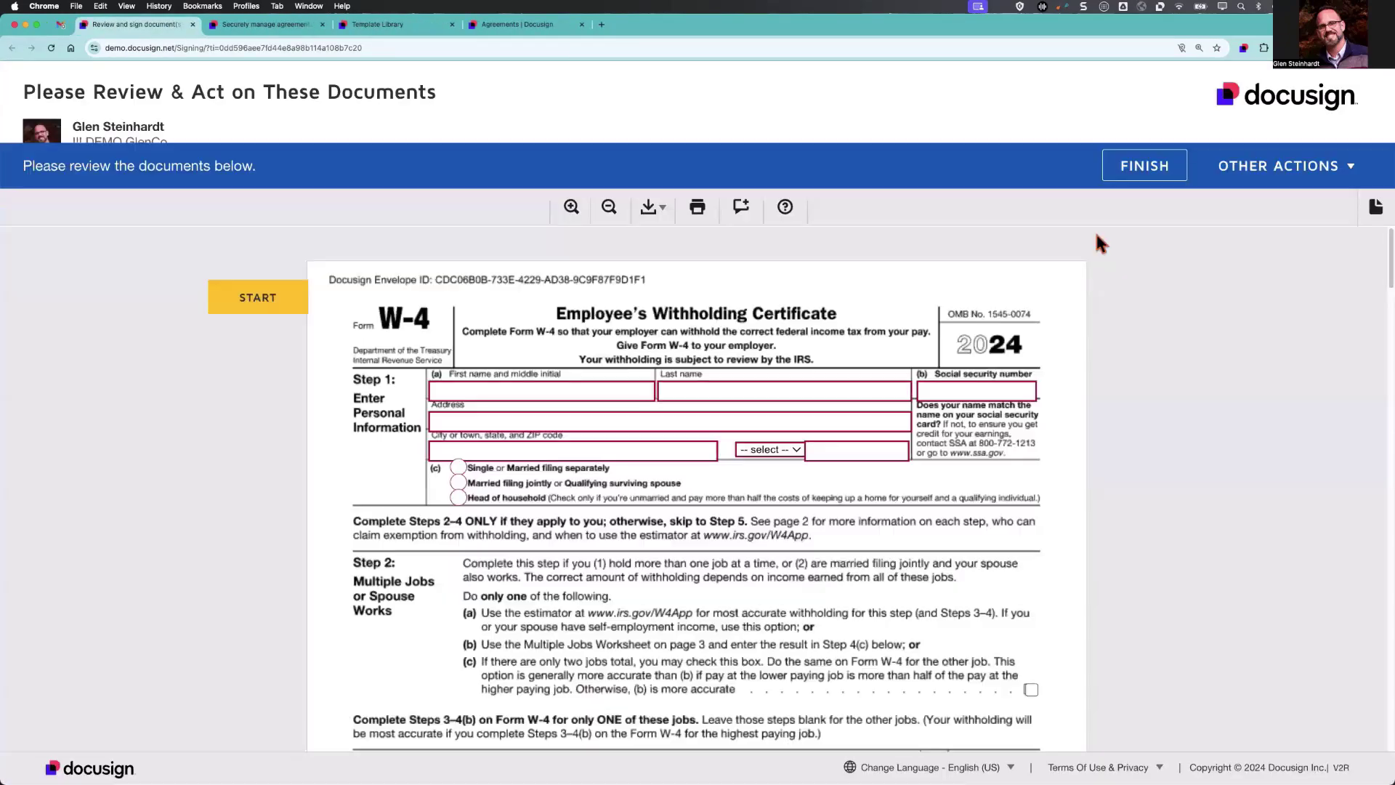
key(Tab)
text(Ernie)
key(Tab)
text(Employee)
key(Tab)
text(393-93-9393)
Fill in the new hire's street address, city, state and ZIP, and select the Single filing status.
key(Tab)
text(123 Maple Road)
key(Tab)
text(Raleigh)
key(Tab)
text(NC)
click(782, 372)
click(782, 371)
key(Tab)
text(33333)
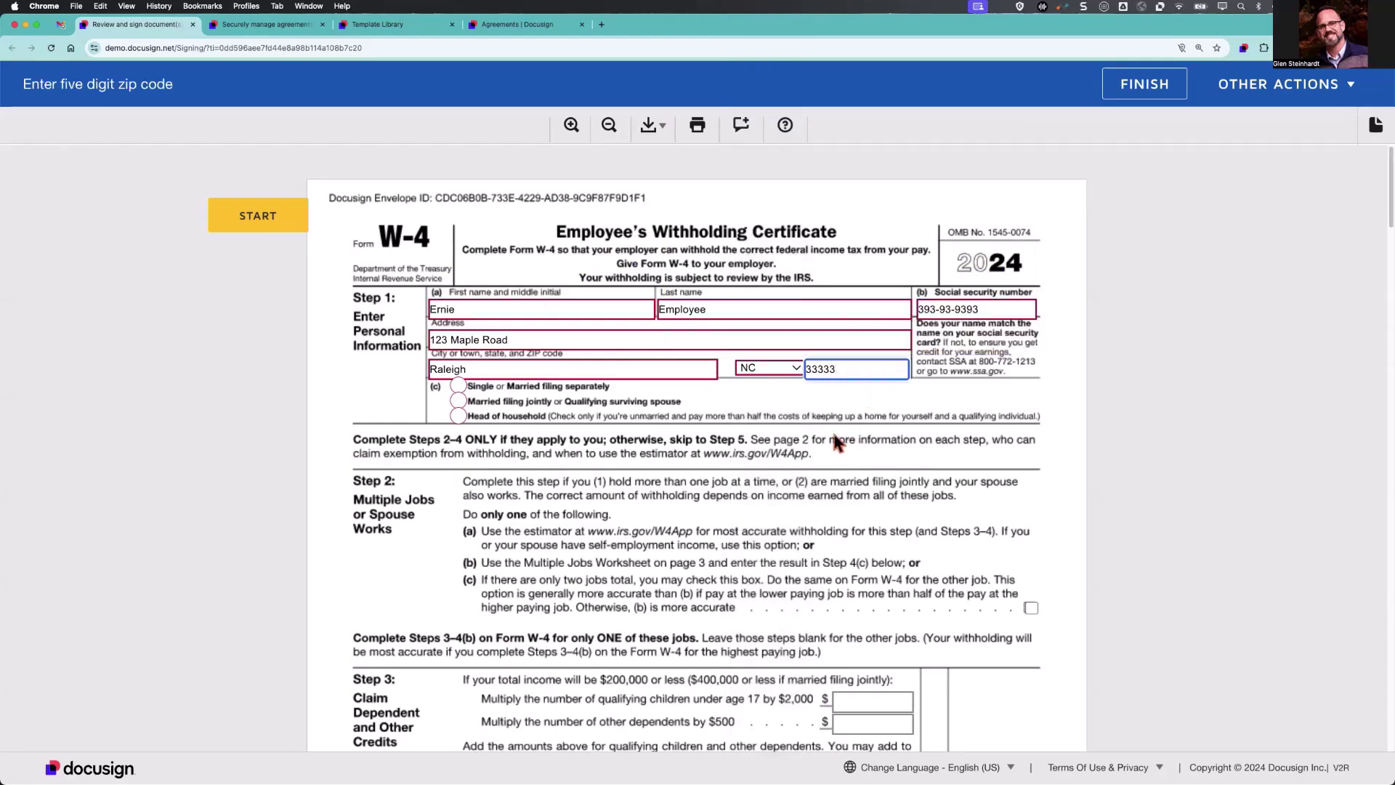
click(458, 386)
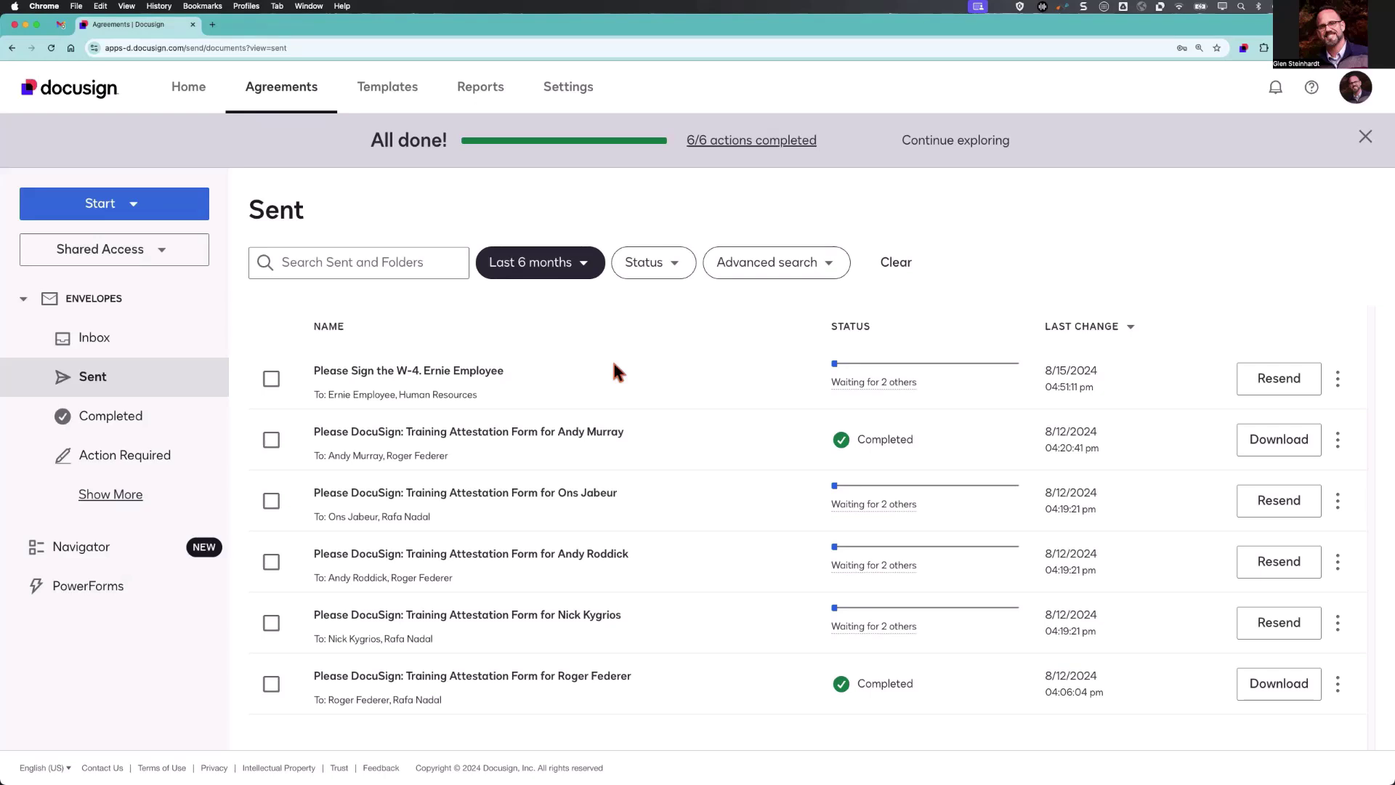
Run Correct on the sent W-4 envelope, step through to its fields, and submit the correction.
click(1339, 383)
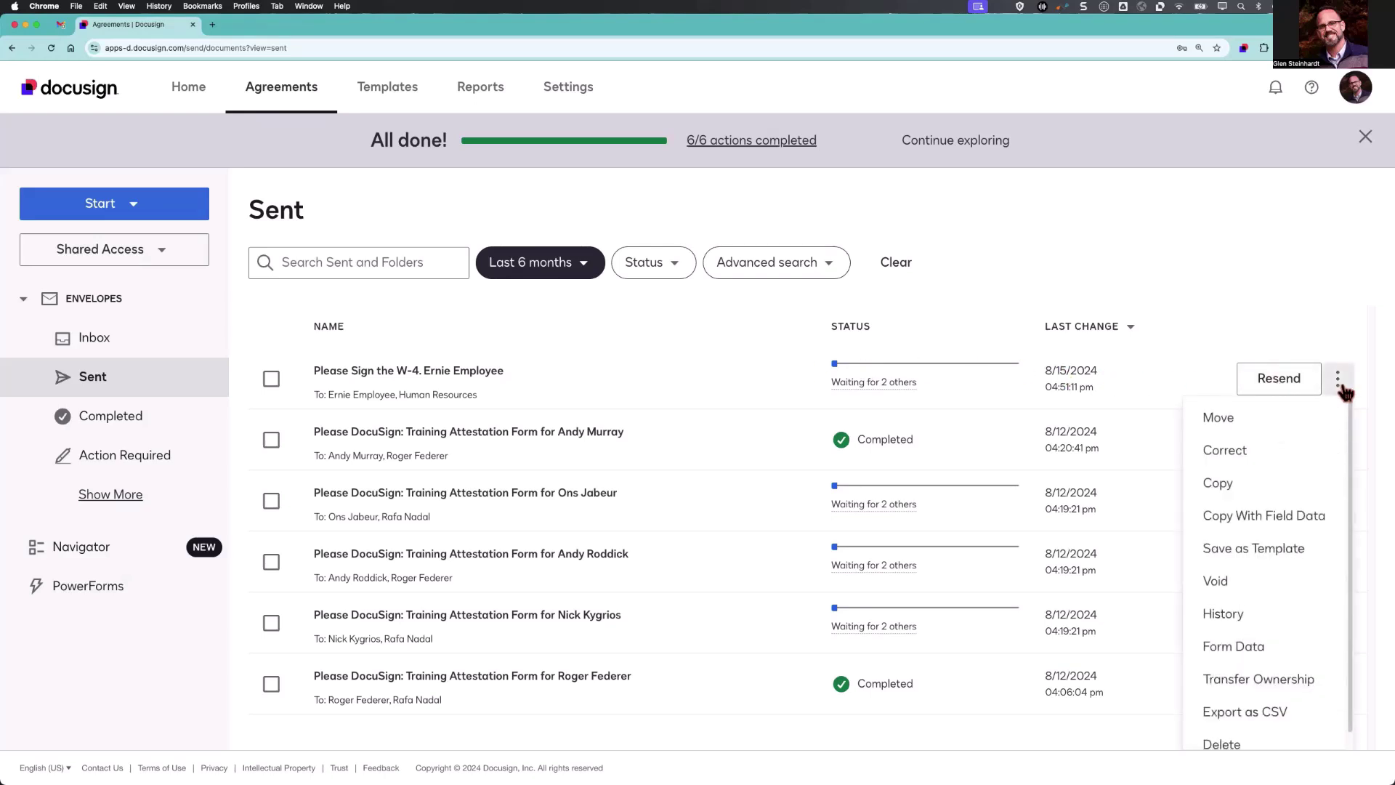
click(1291, 450)
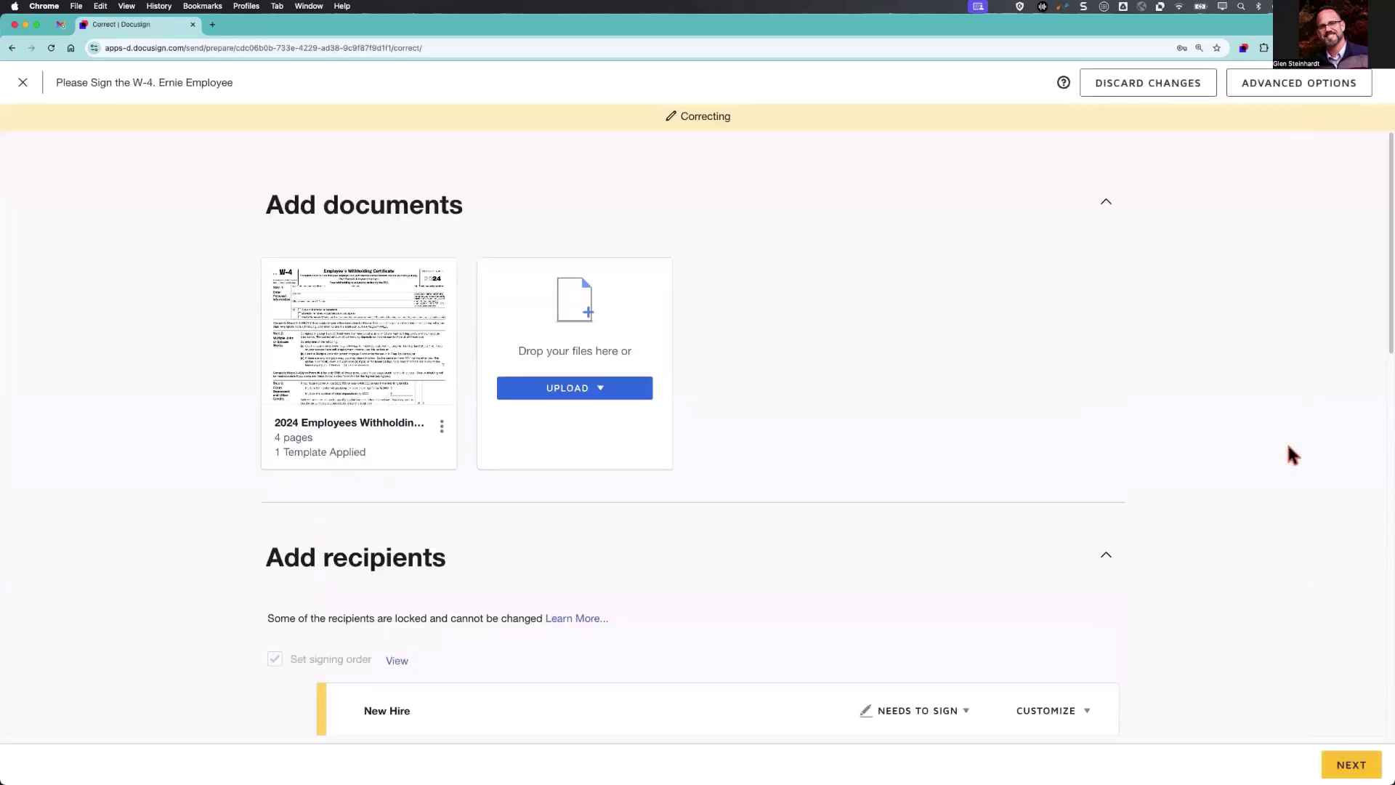
scroll(854, 411, down, 10)
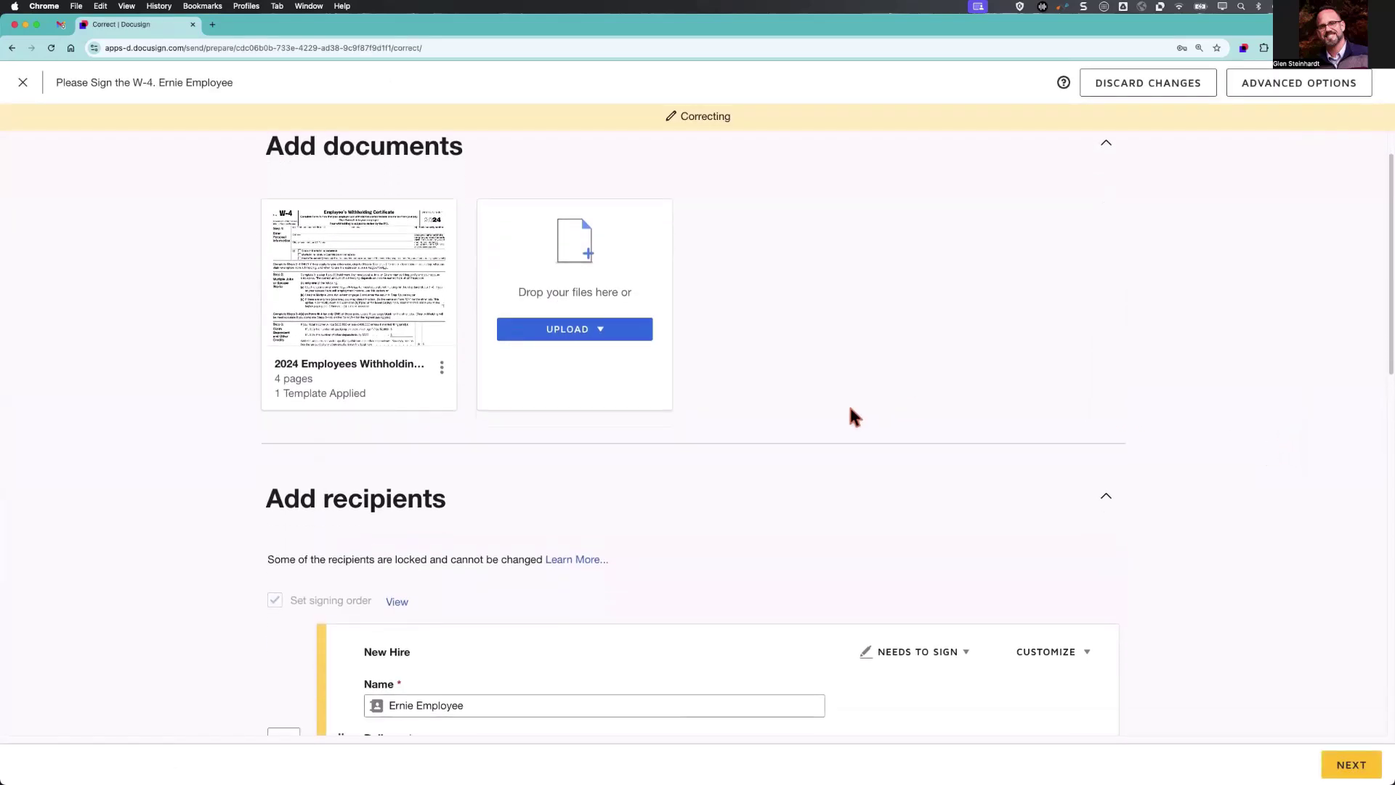
scroll(841, 418, down, 5)
scroll(839, 415, down, 2)
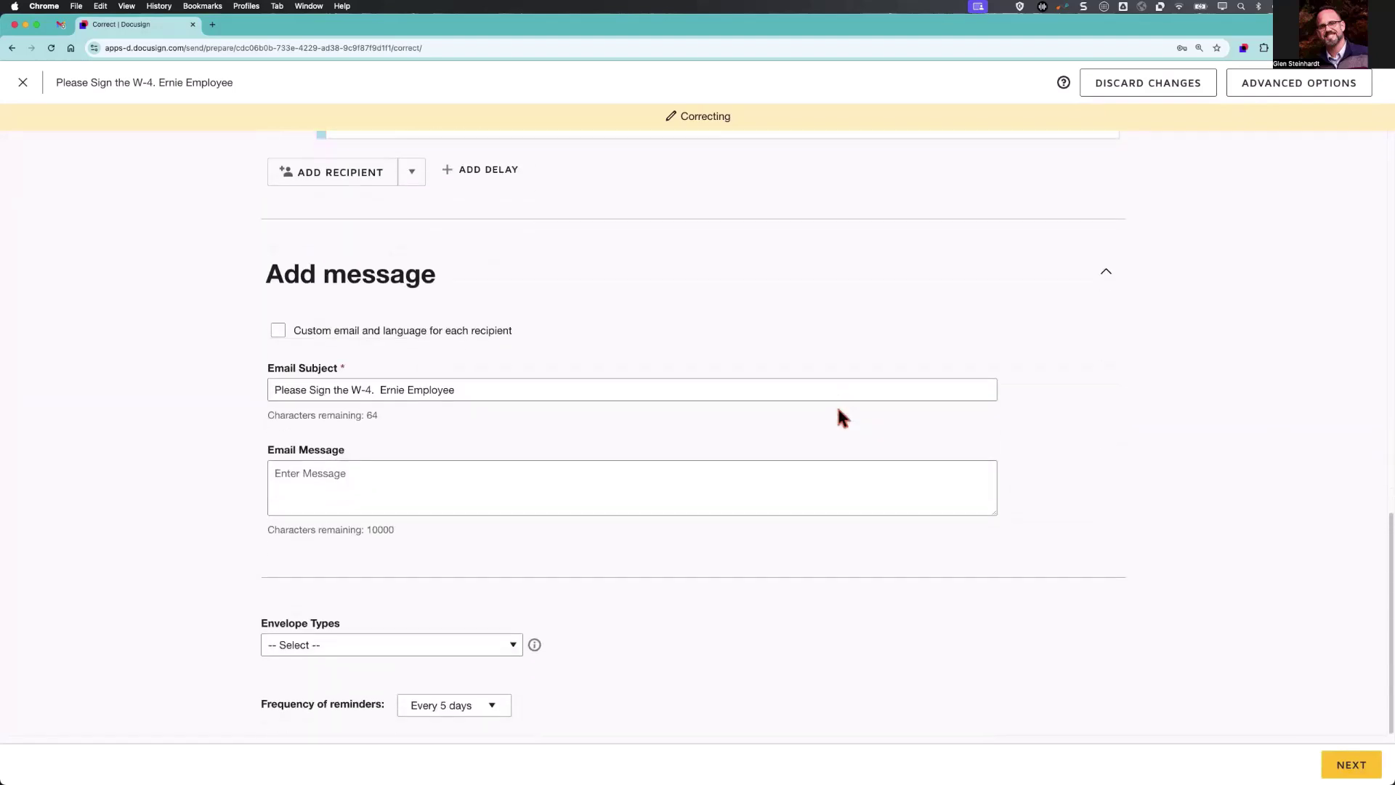
click(1351, 765)
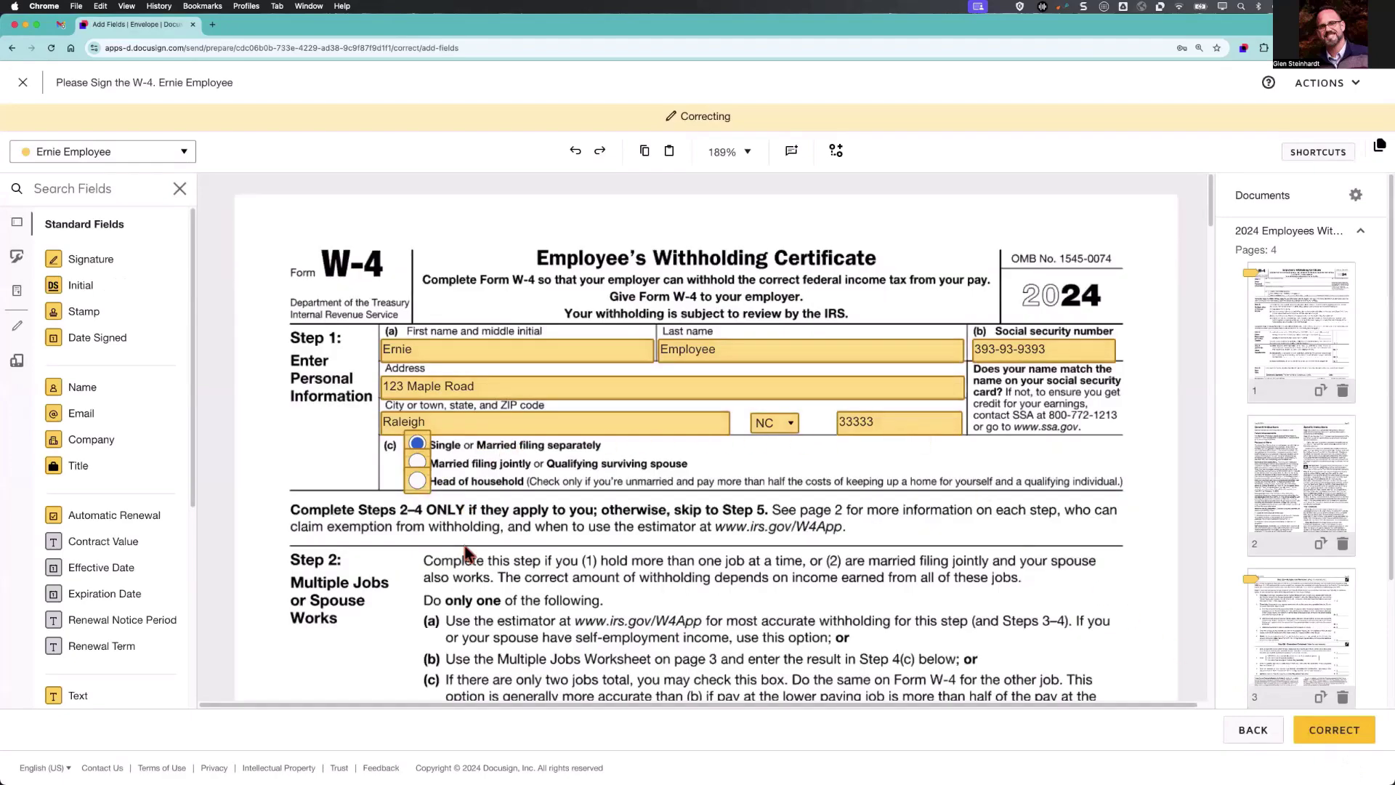
scroll(983, 655, down, 3)
scroll(982, 656, down, 15)
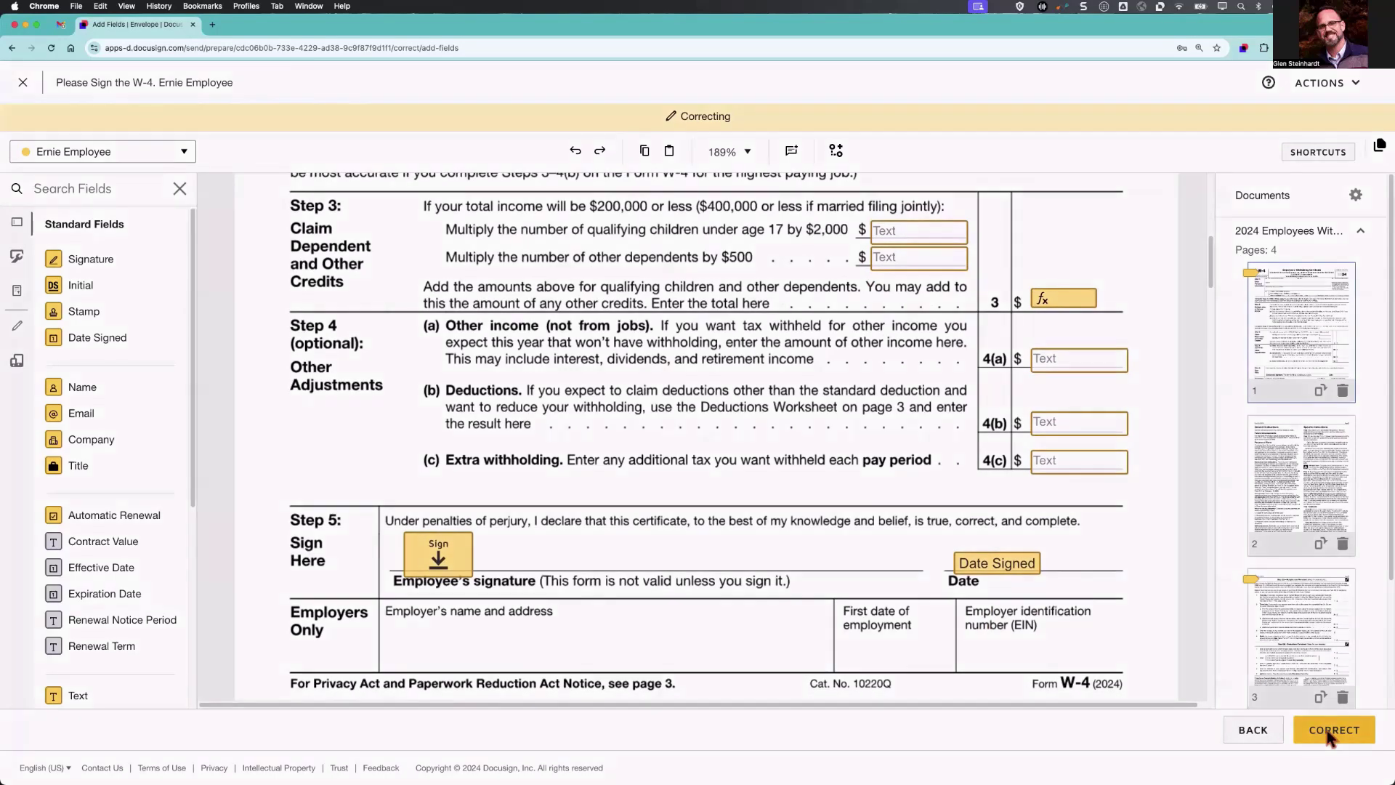
click(1327, 730)
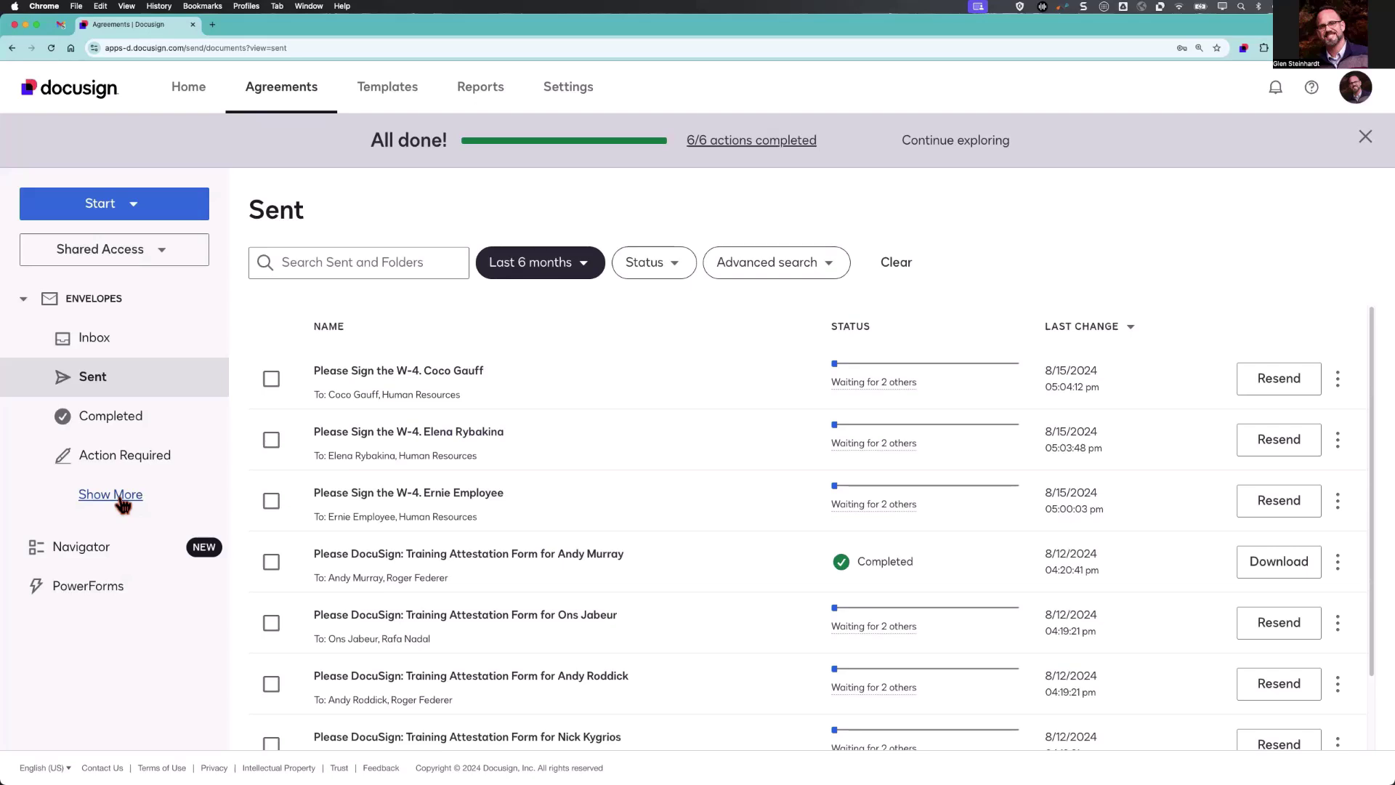
Expand the folder list and look through Completed, Action Required and Waiting for Others.
click(122, 500)
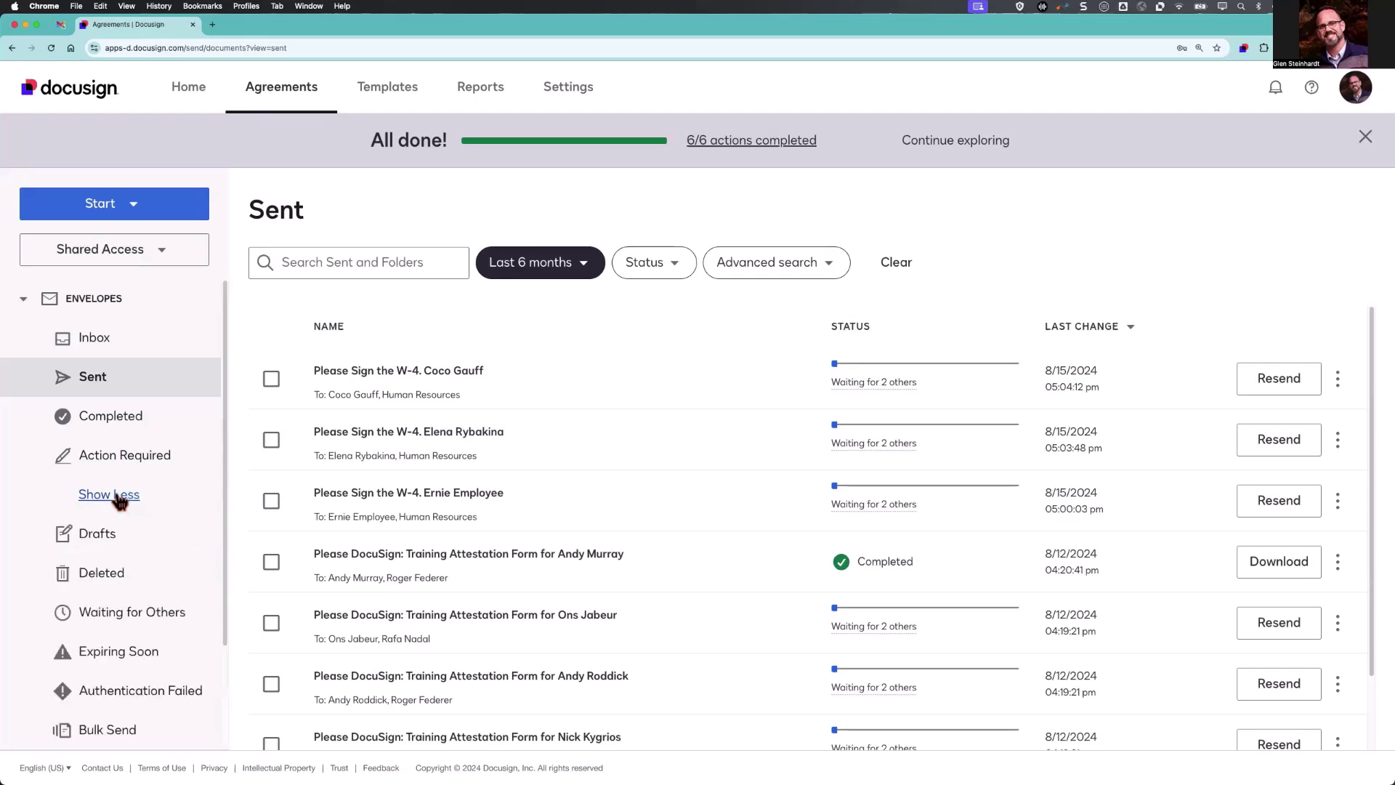
click(110, 423)
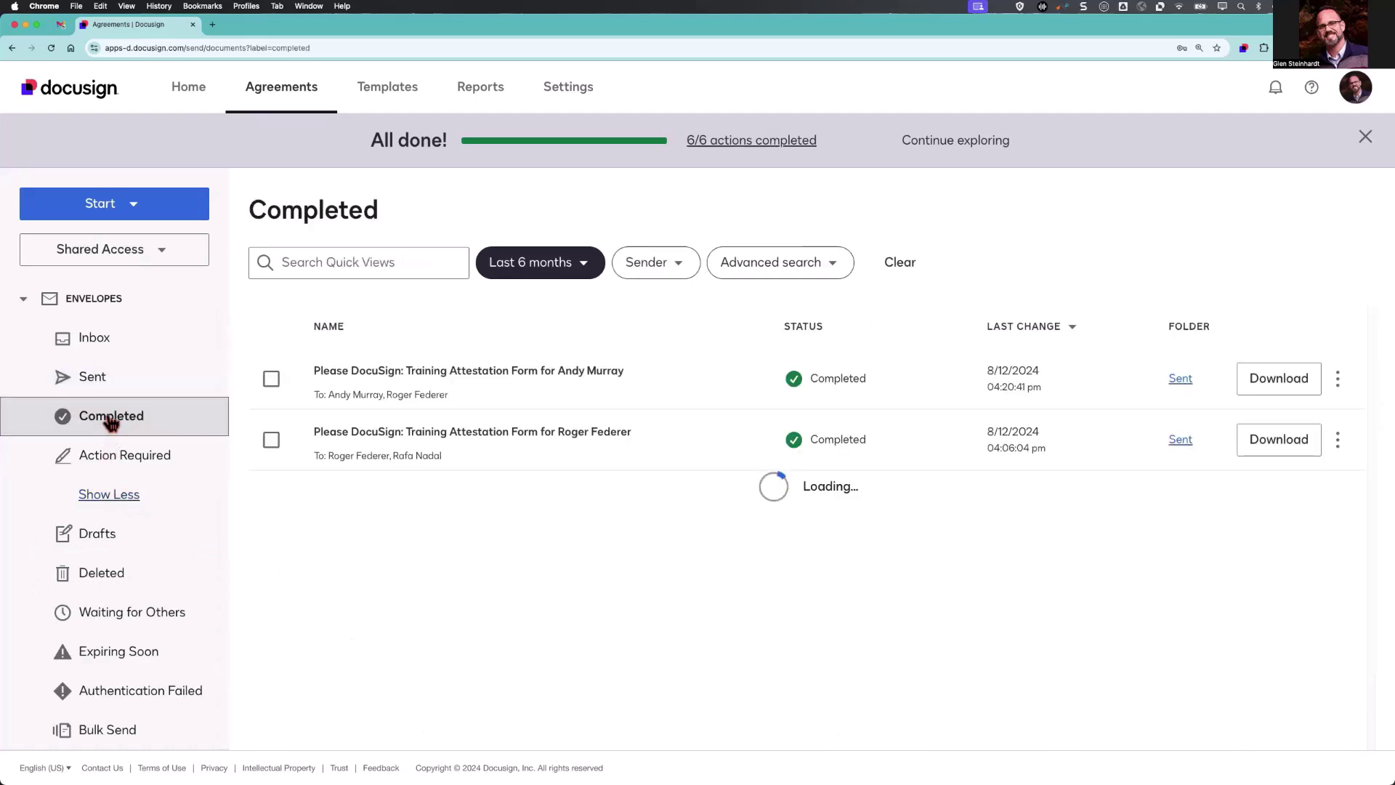
click(111, 456)
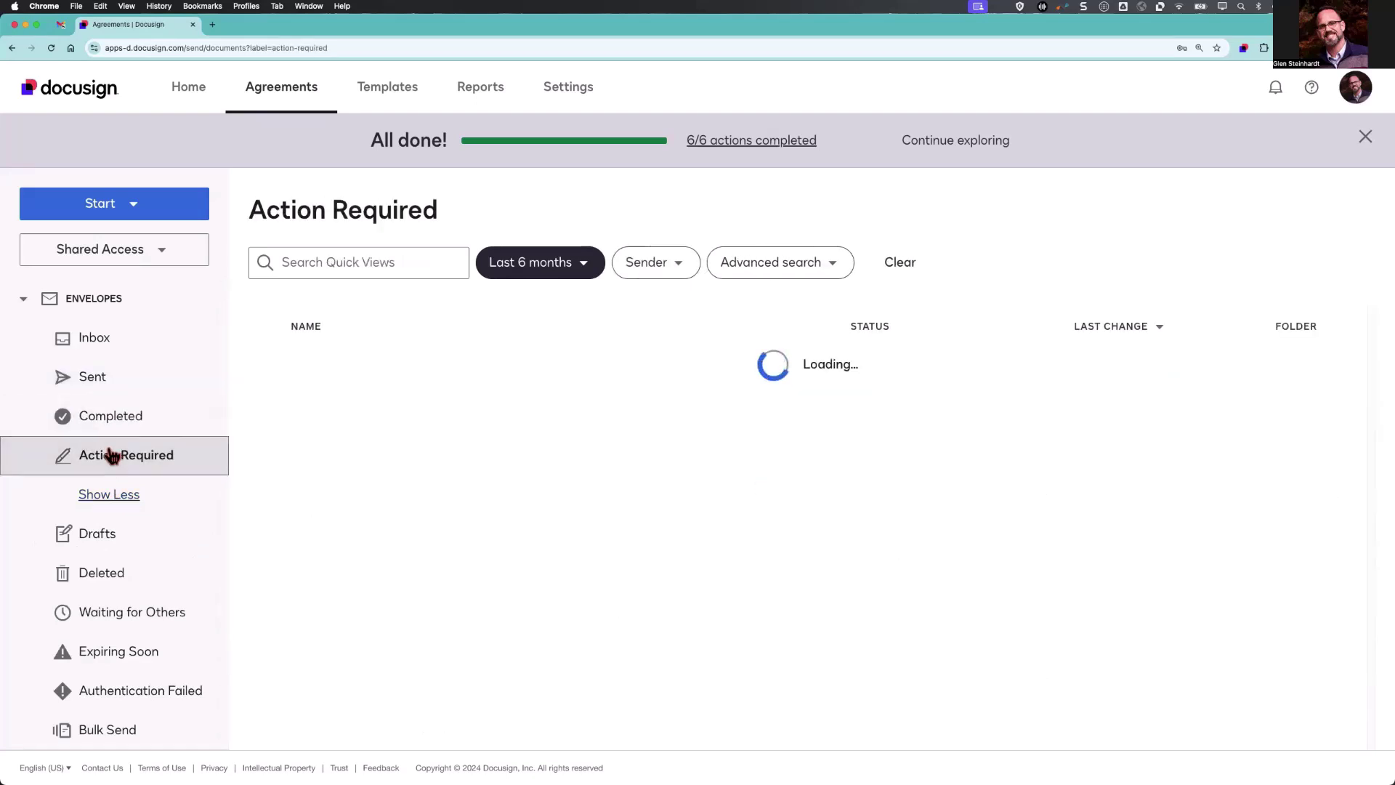
click(118, 617)
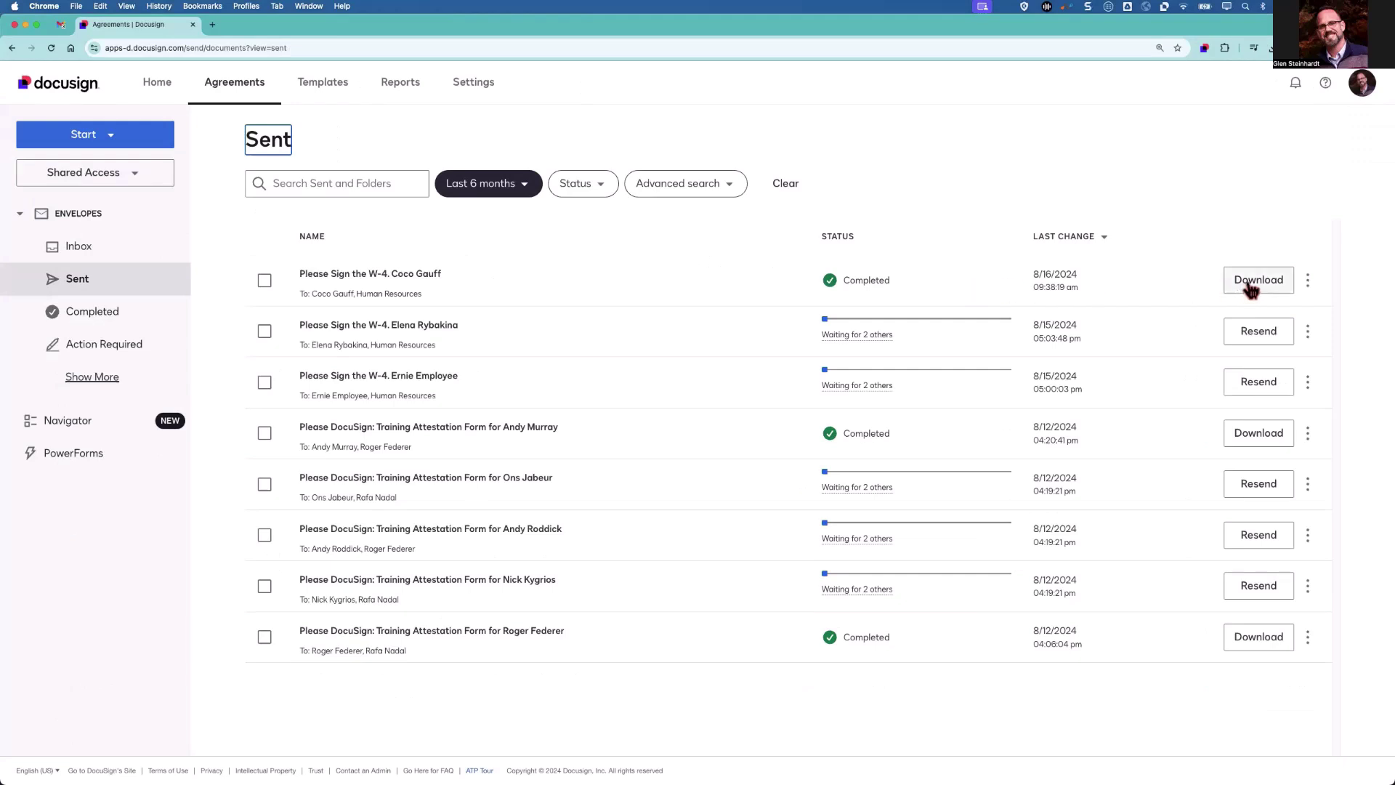
Open the actions menu of the completed W-4 envelope to review its options.
click(1308, 283)
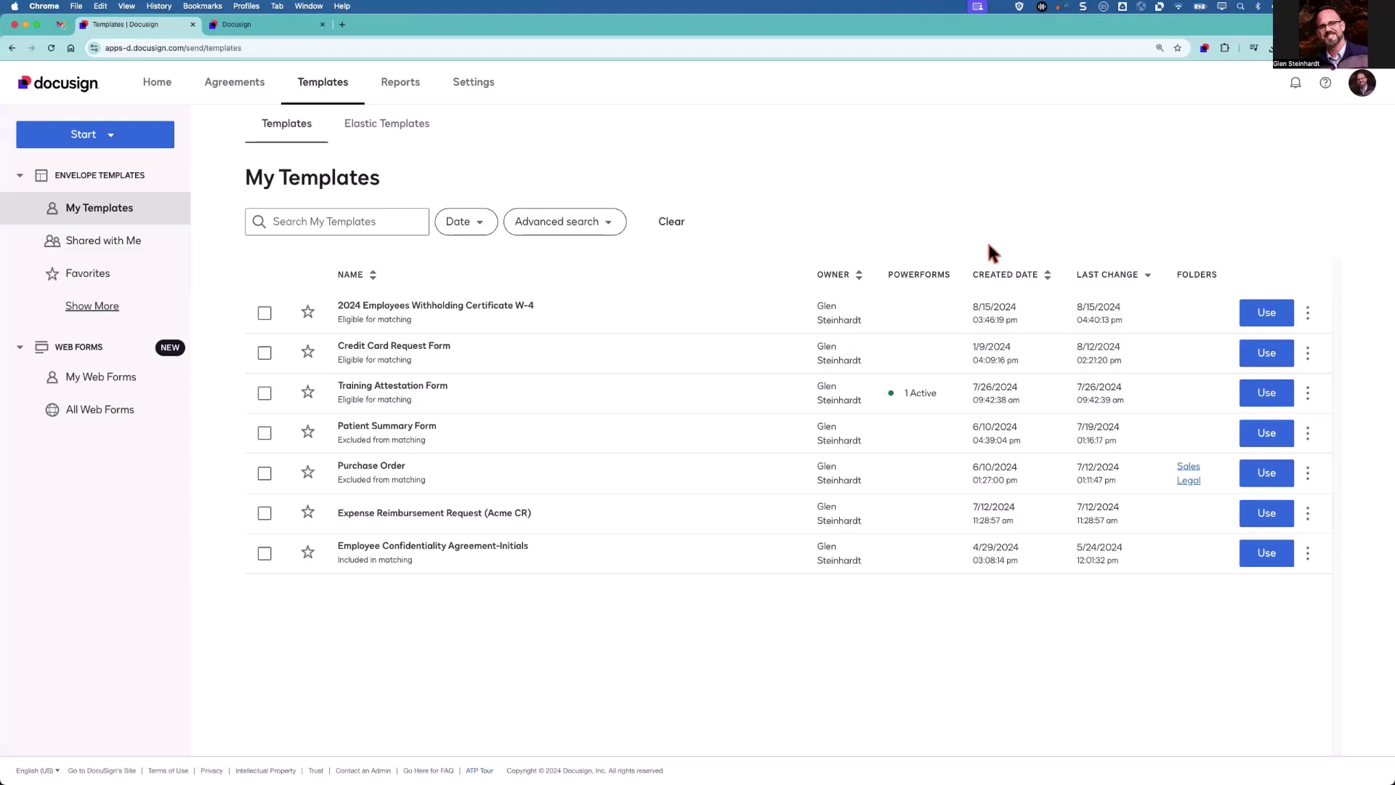
Download the W-4 template as a zip and open it from Chrome's downloads to extract it.
click(1308, 313)
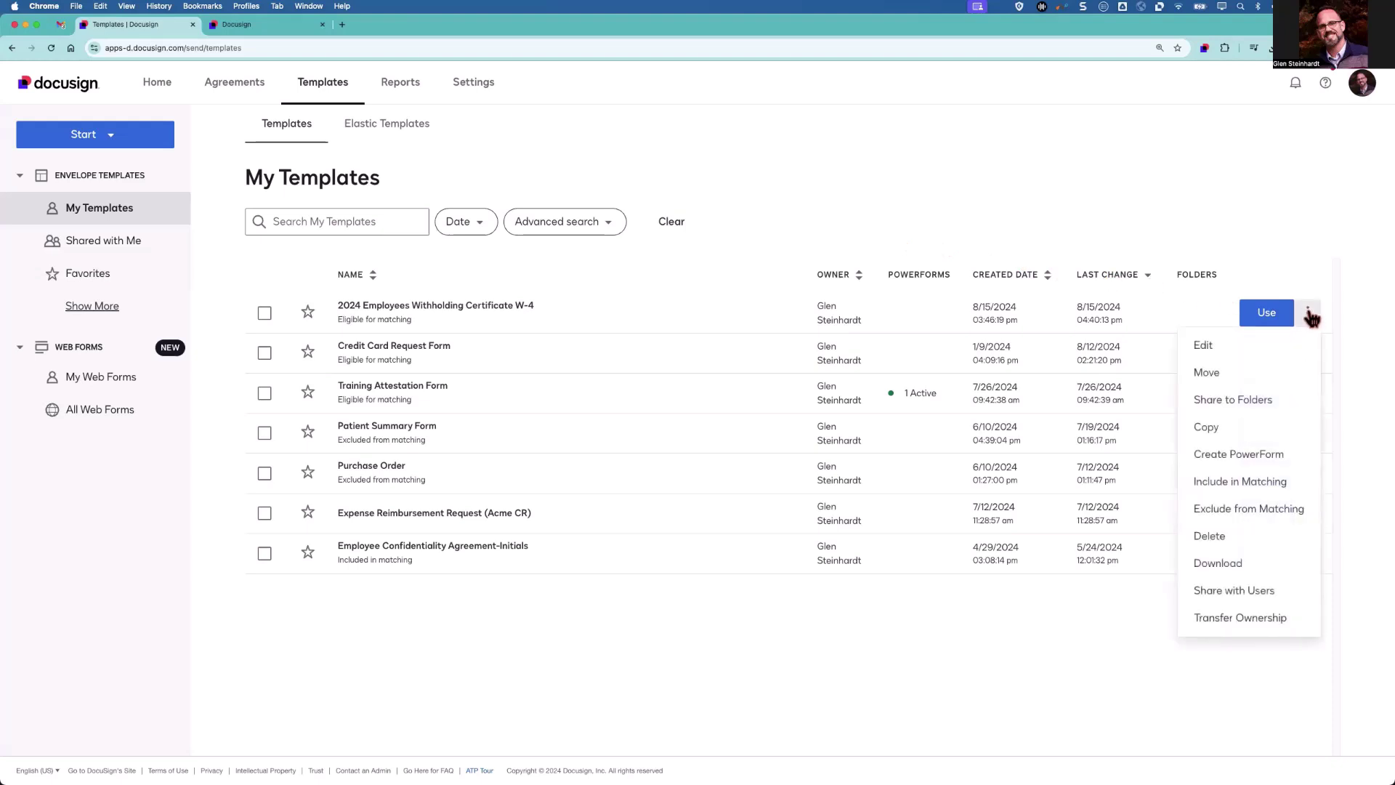
click(1247, 567)
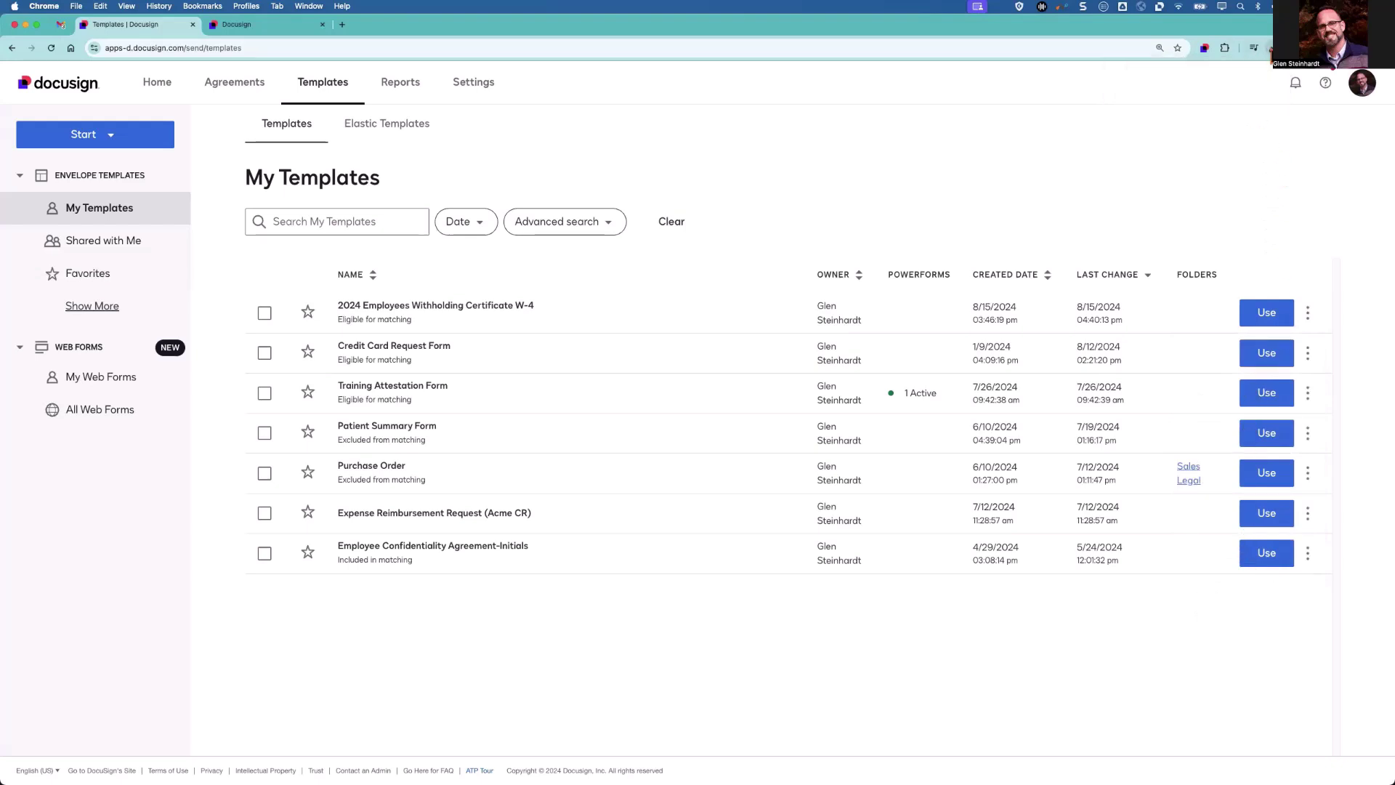
click(1268, 54)
click(1202, 97)
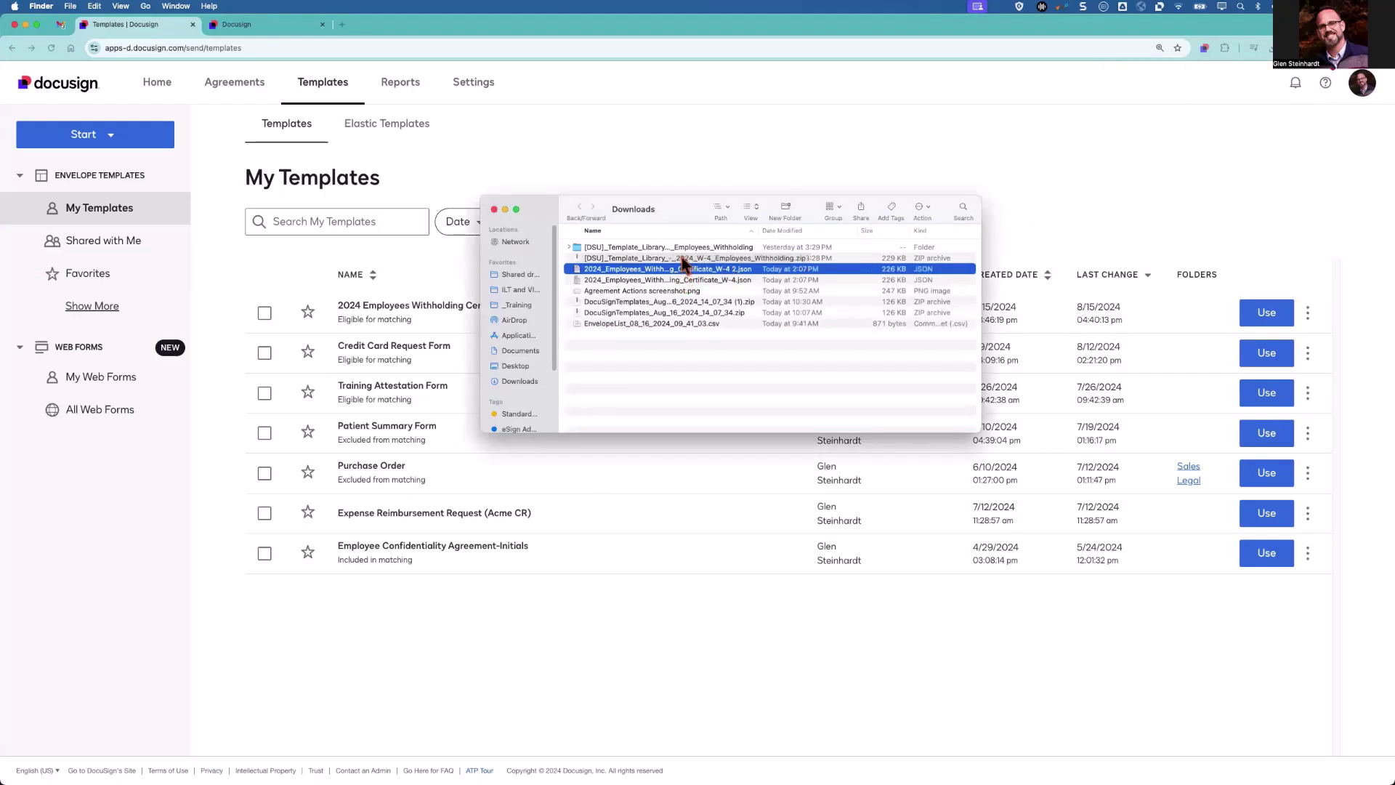
Drag the extracted 2024_Employees_Withholding_Certificate_W-4 2.json file out of Downloads.
drag(684, 270, 718, 398)
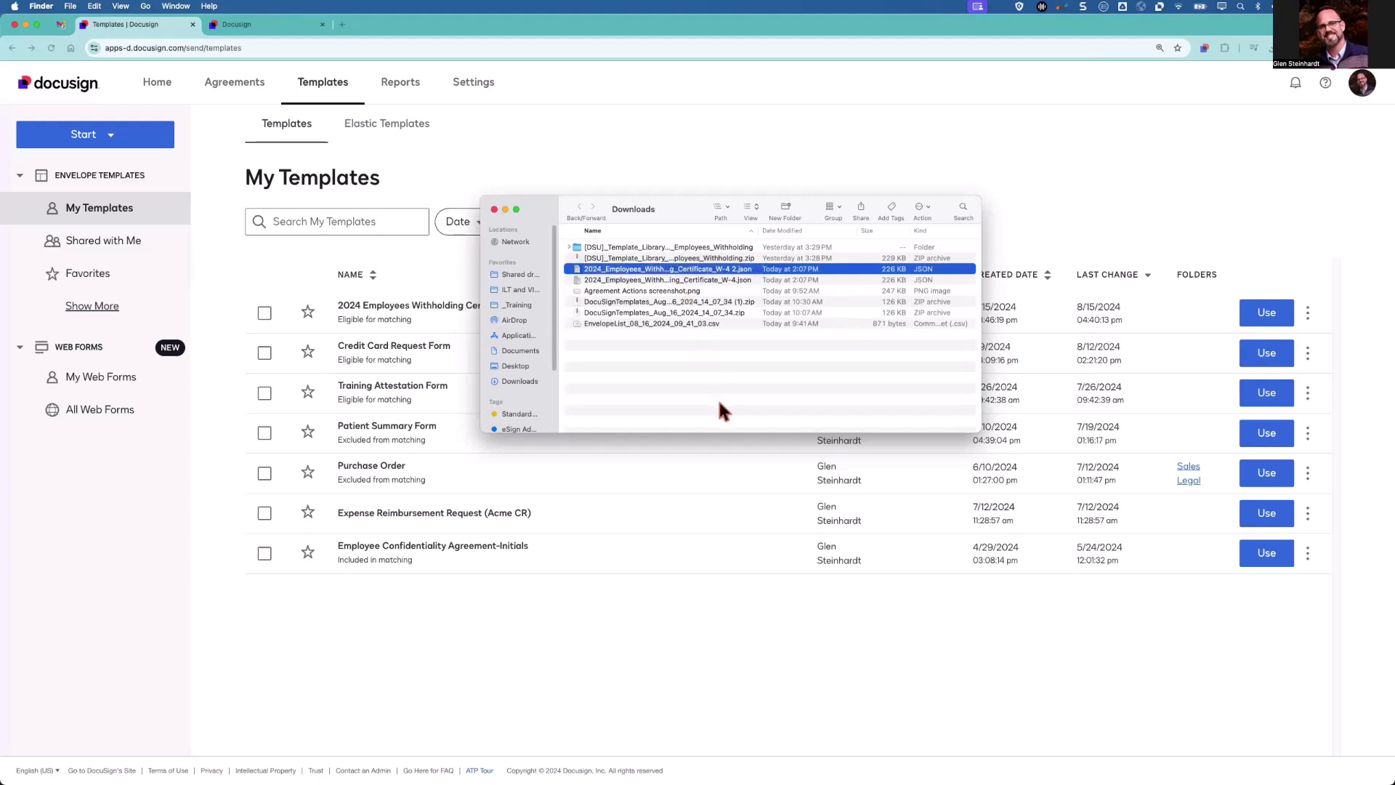
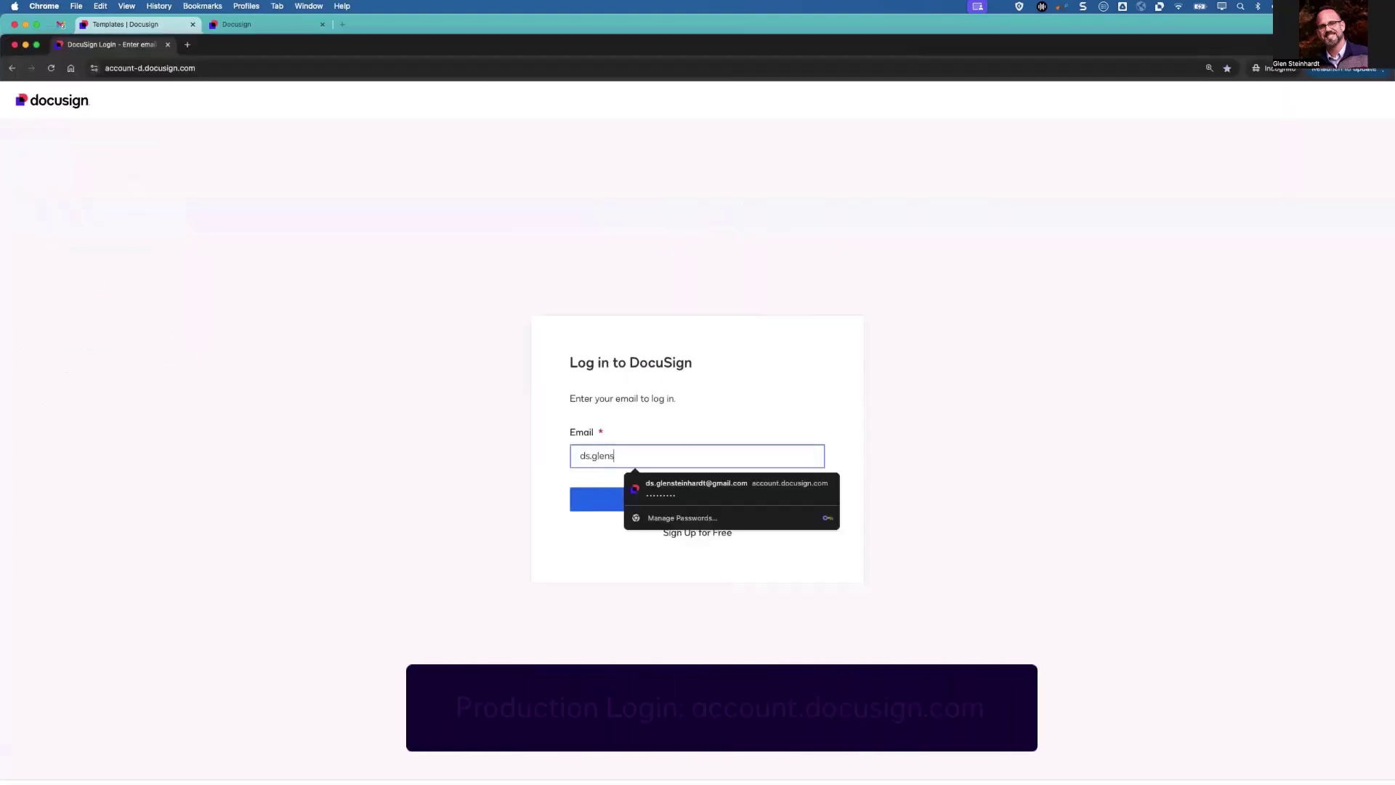
Log in to the production account with its e-mail and password.
key(Return)
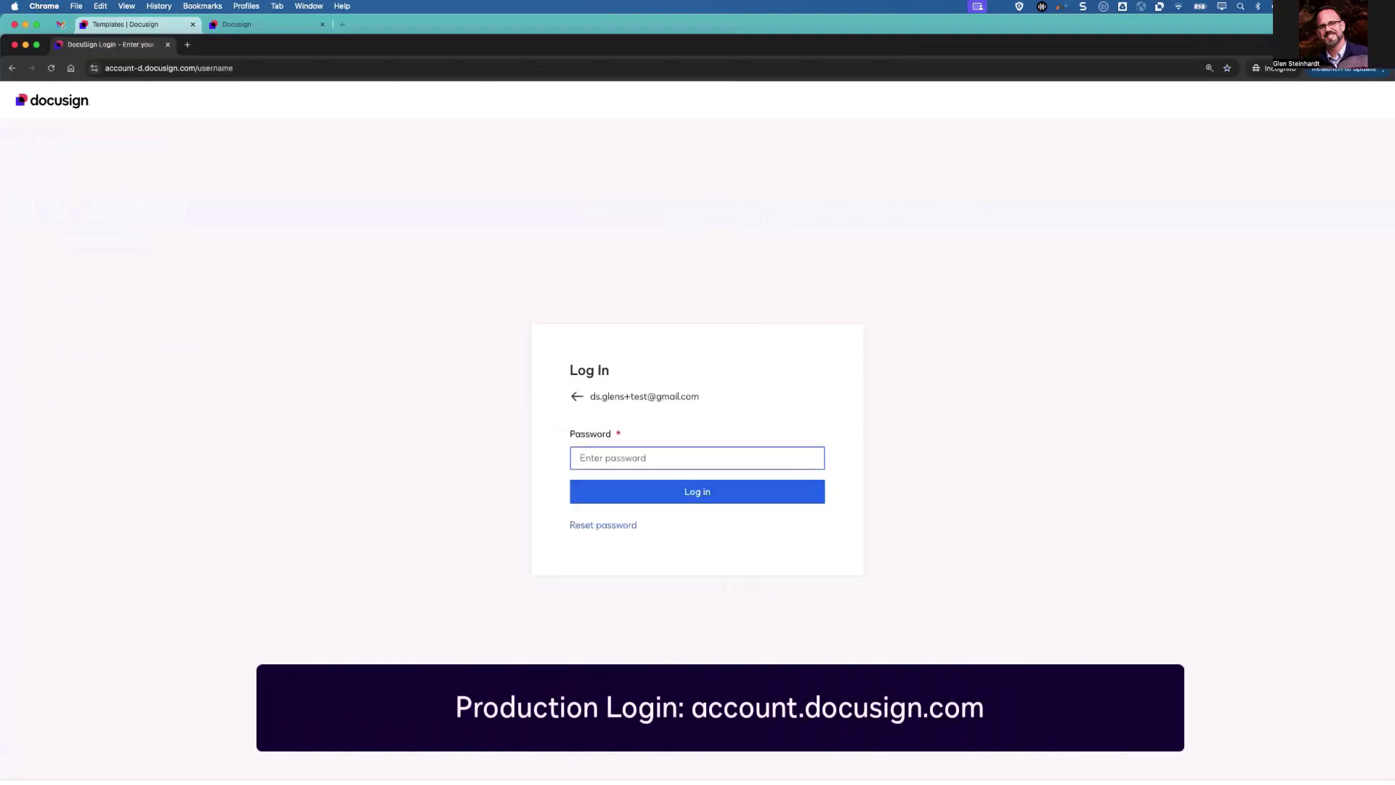
text(•••••••••)
key(Return)
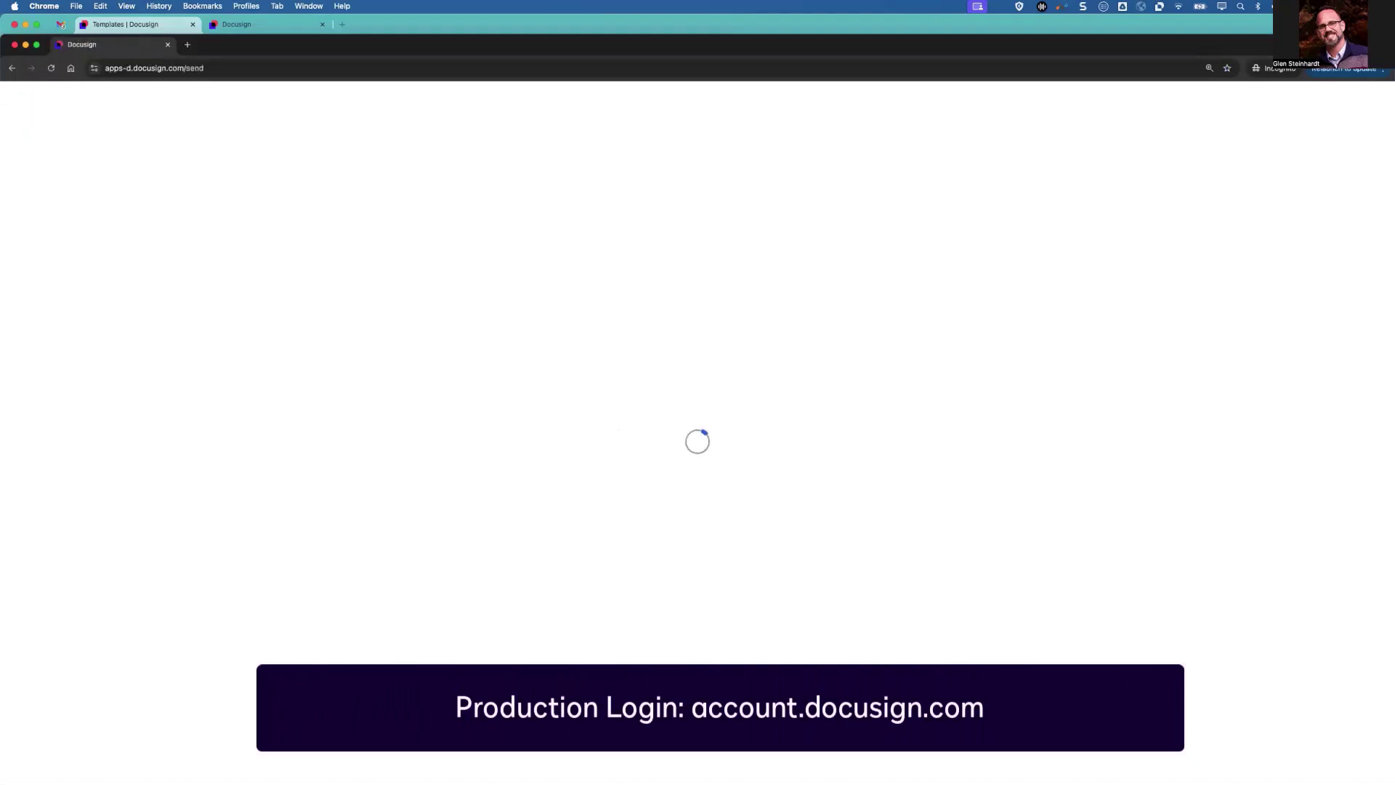
In the production Templates list, upload a template file via Start > Envelope Templates > Upload Template.
double_click(555, 54)
click(348, 83)
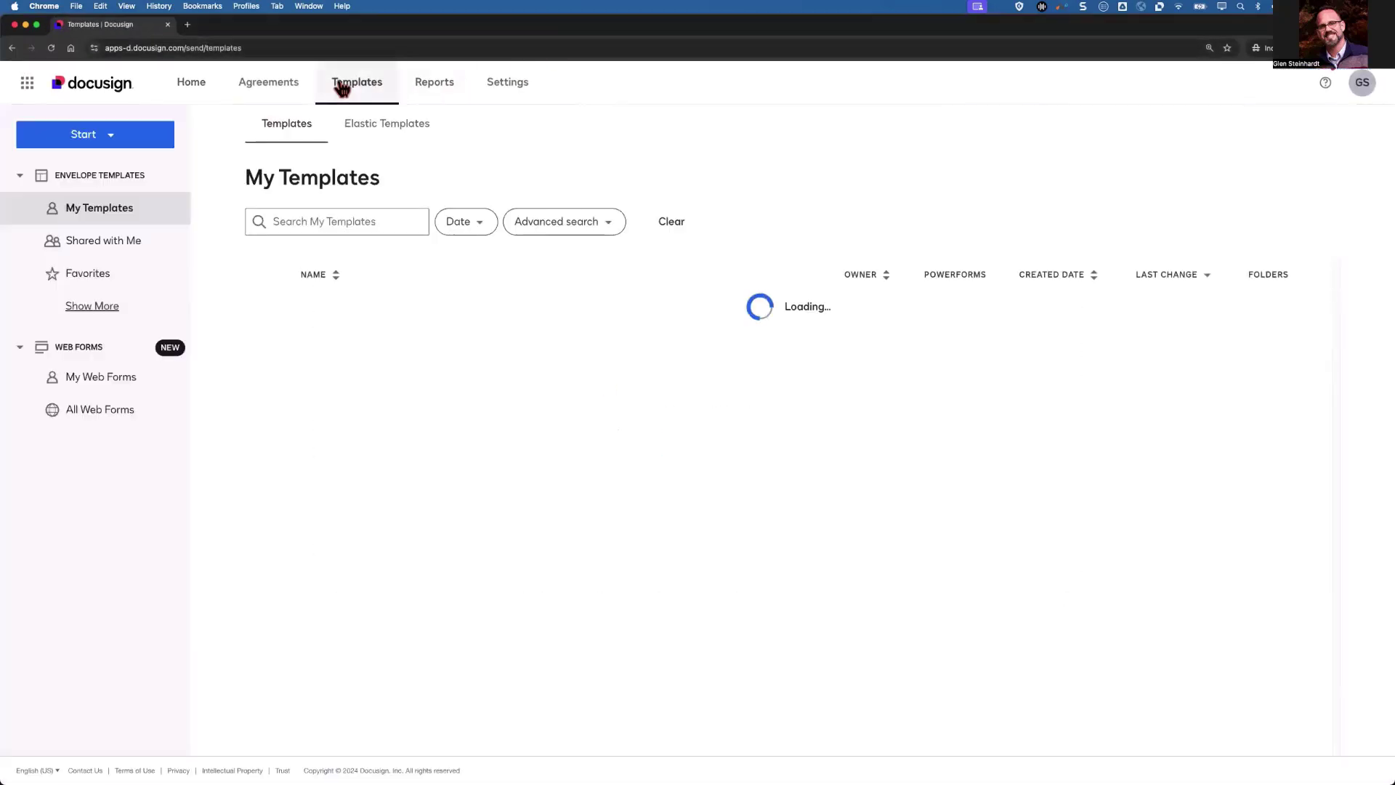
click(103, 193)
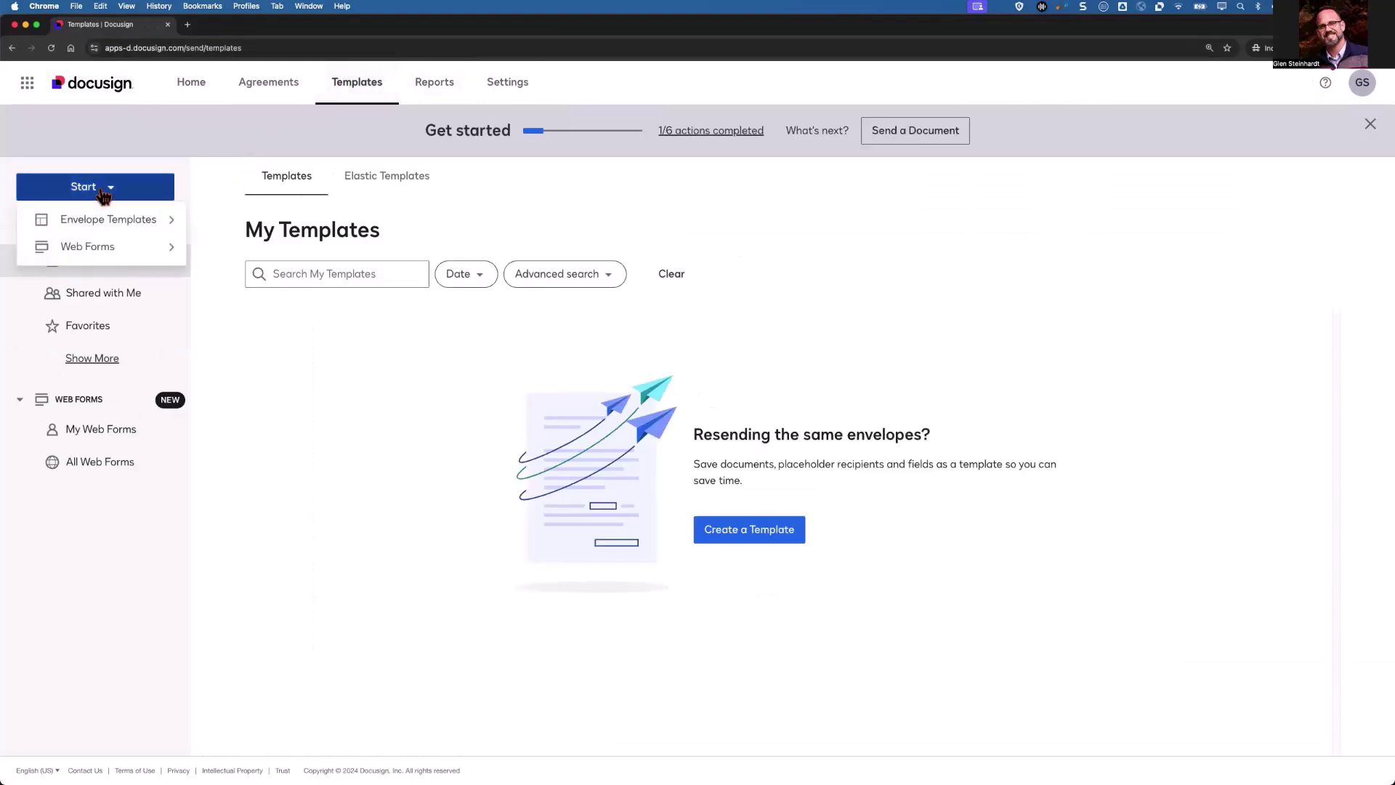
mouse_move(109, 224)
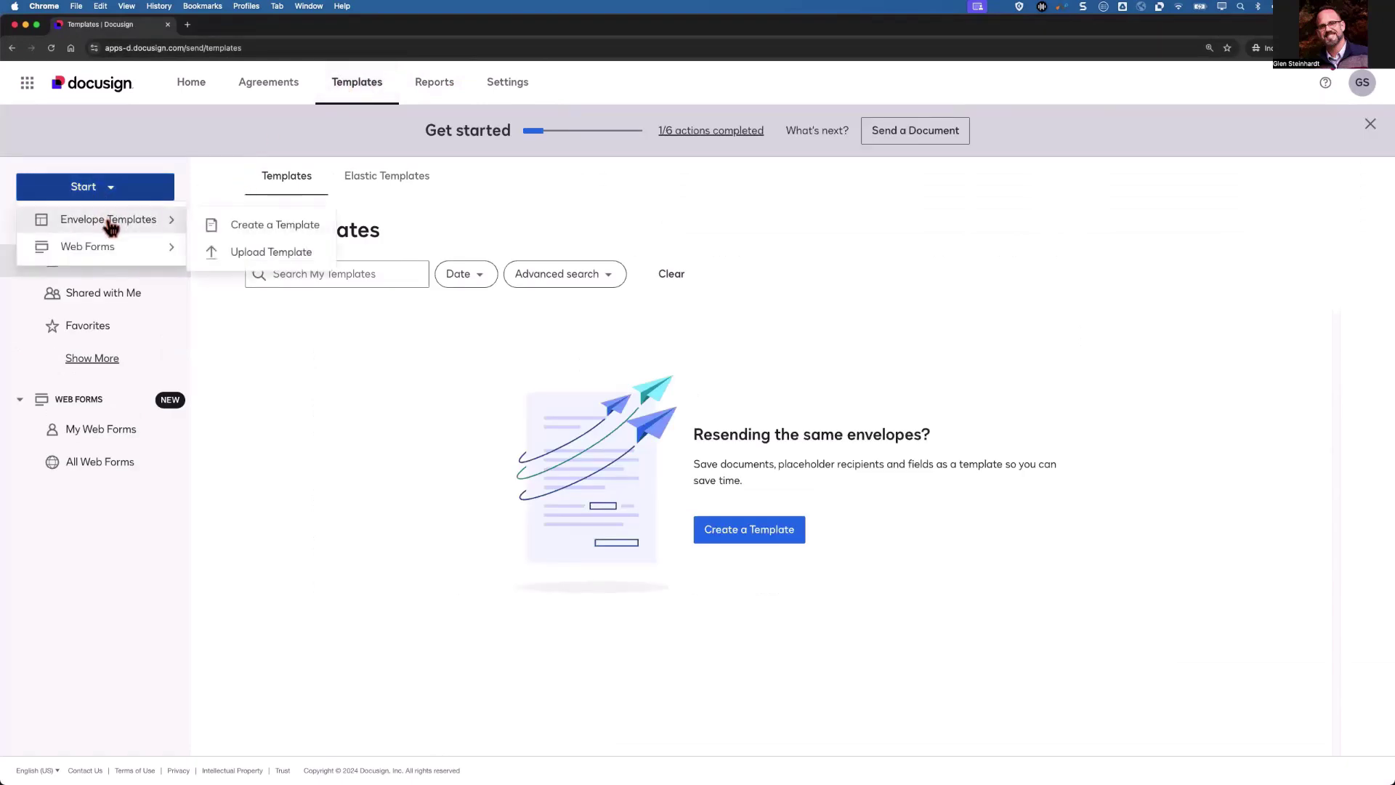
click(256, 251)
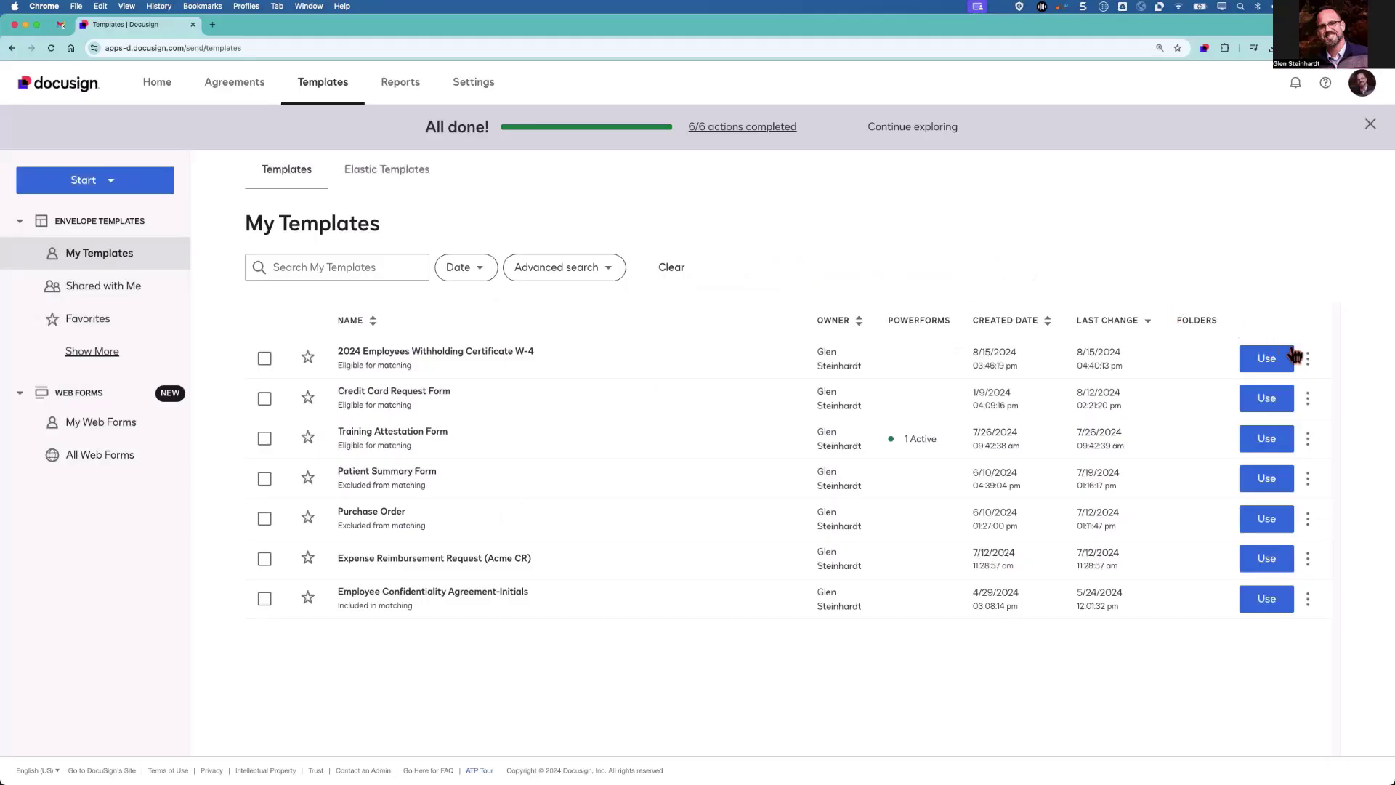
Share the W-4 template with all checked users after reviewing the Users and Groups lists.
click(1307, 358)
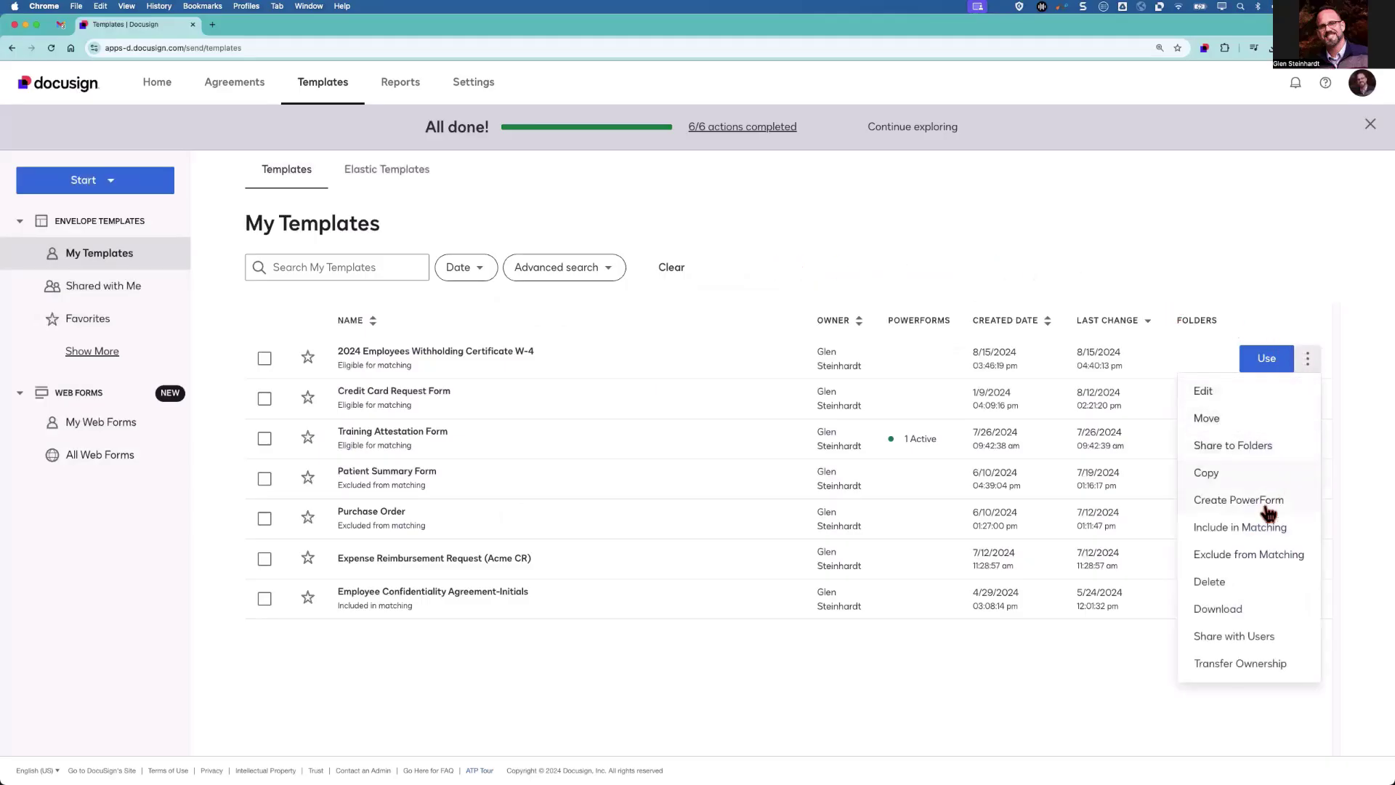
click(1249, 637)
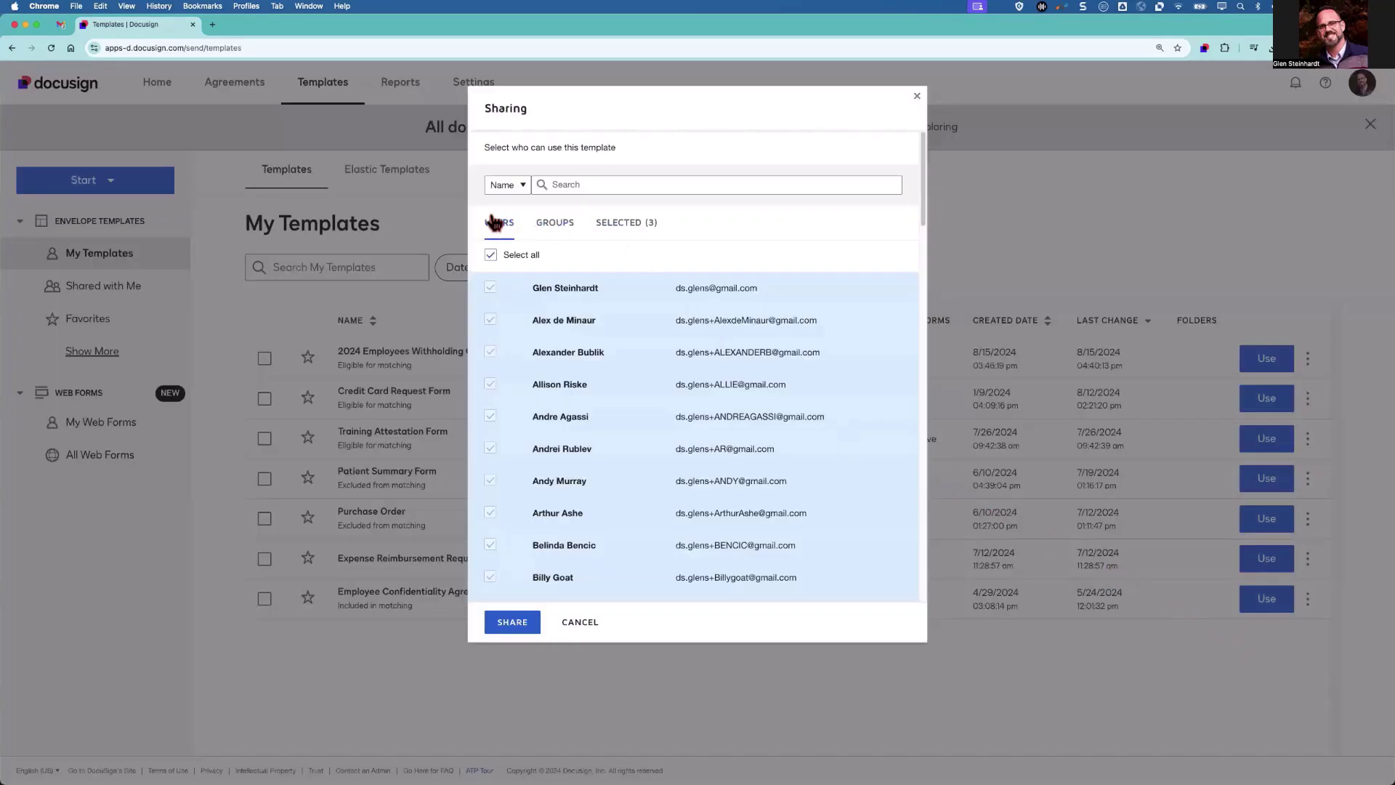
click(557, 225)
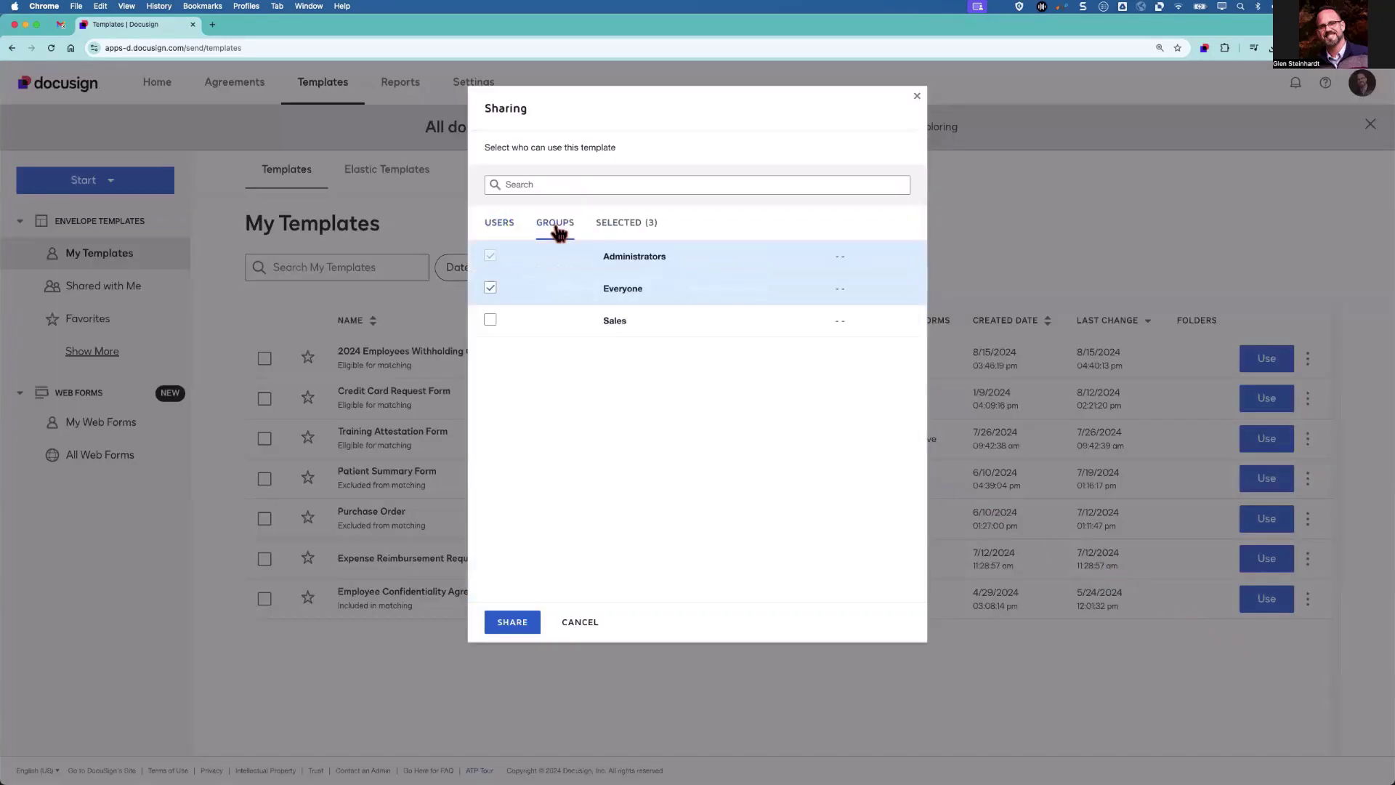
click(500, 225)
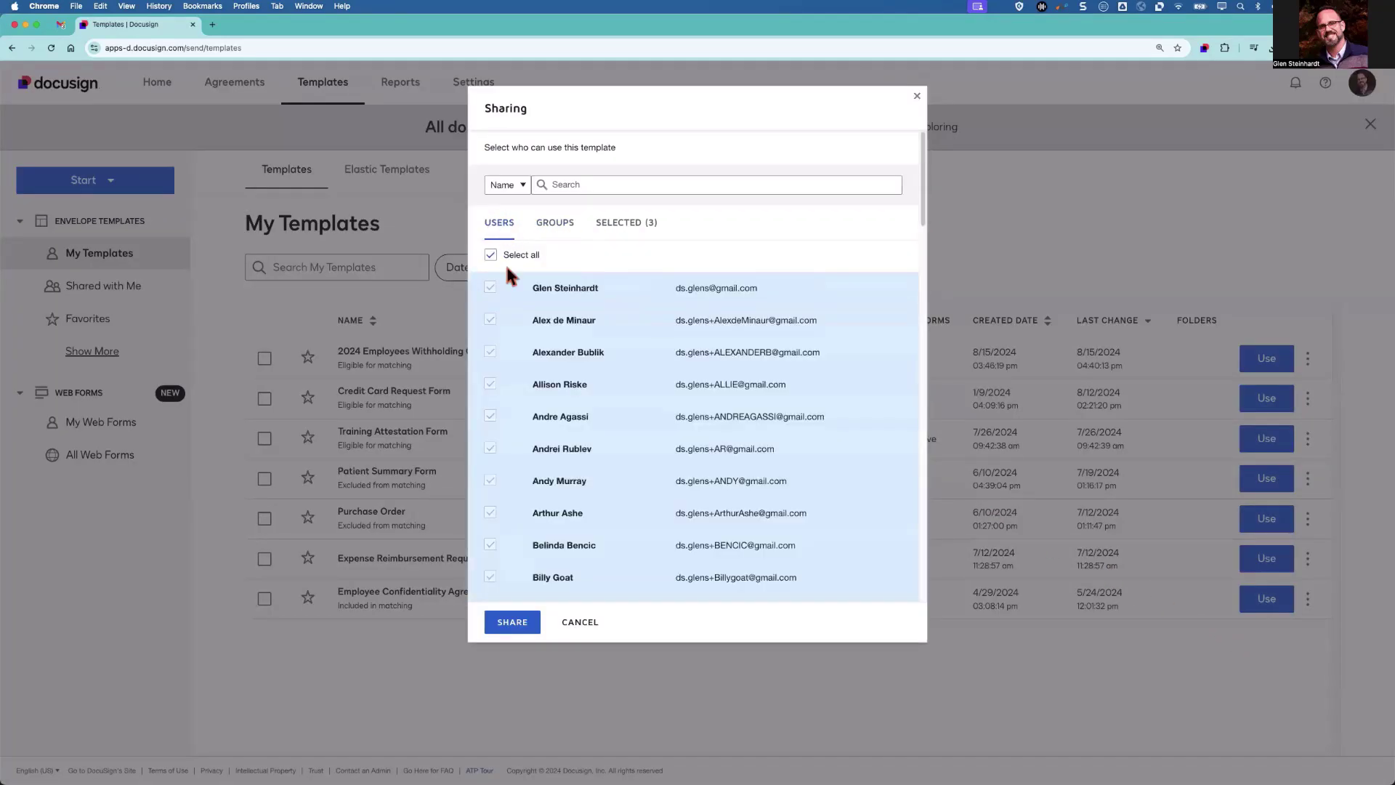
click(521, 624)
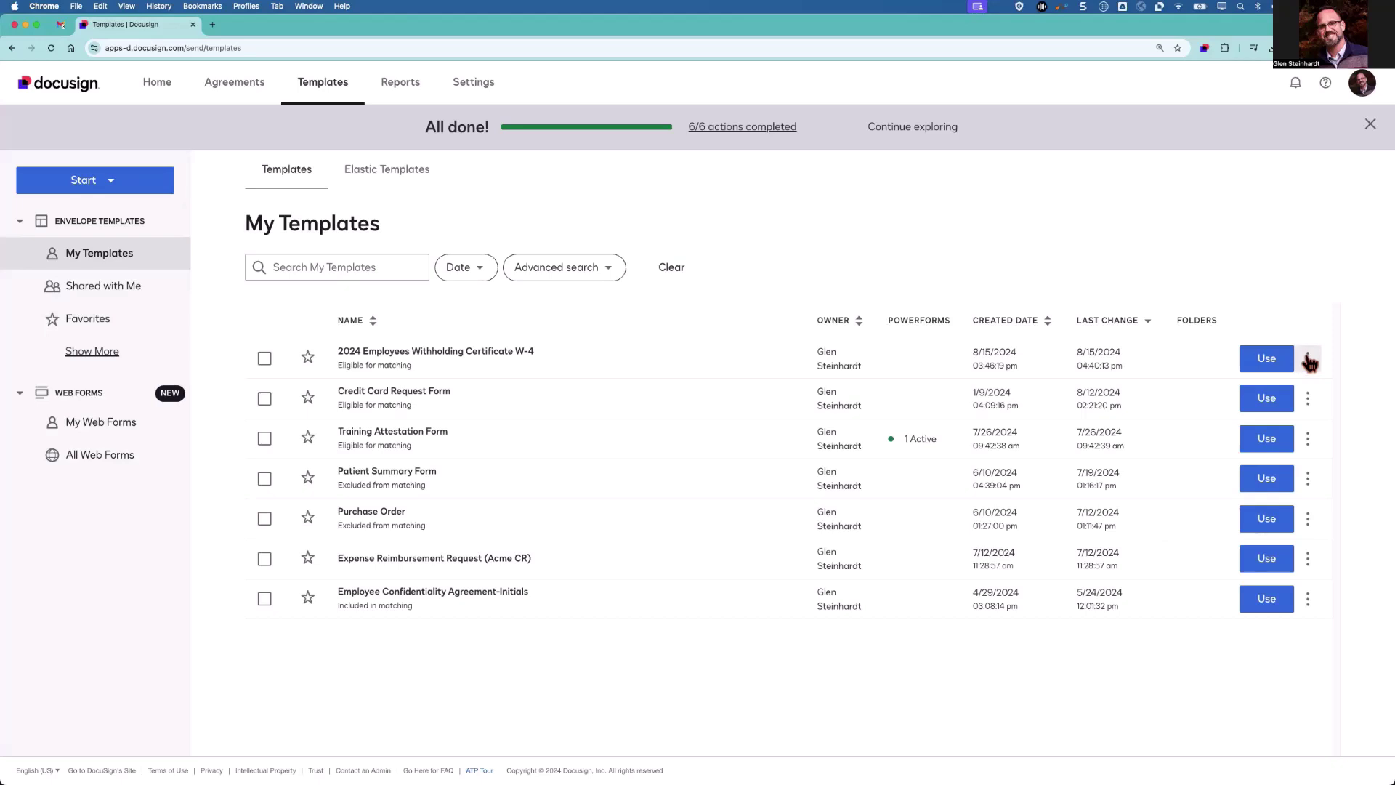
Transfer the W-4 template's ownership to the chosen user in the account.
click(1307, 359)
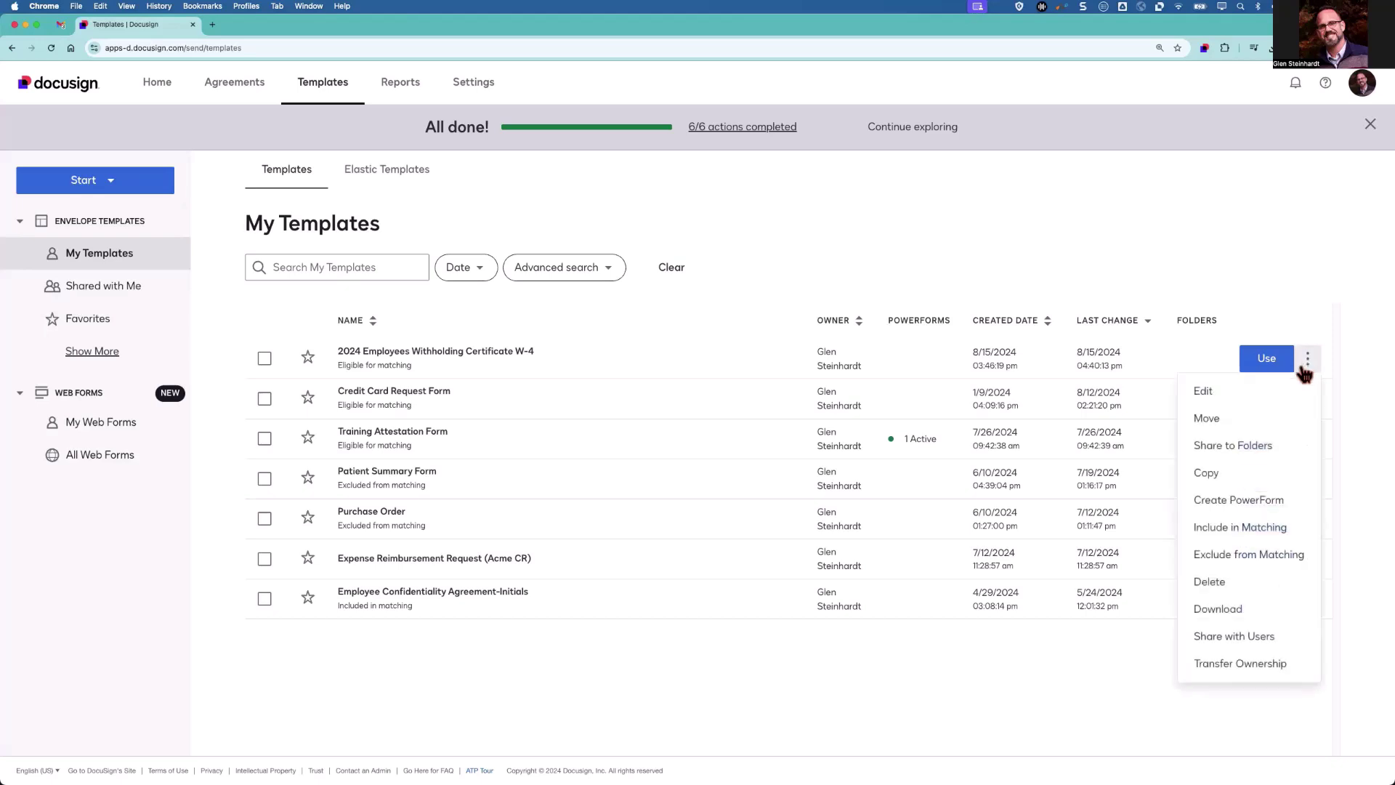
click(1239, 663)
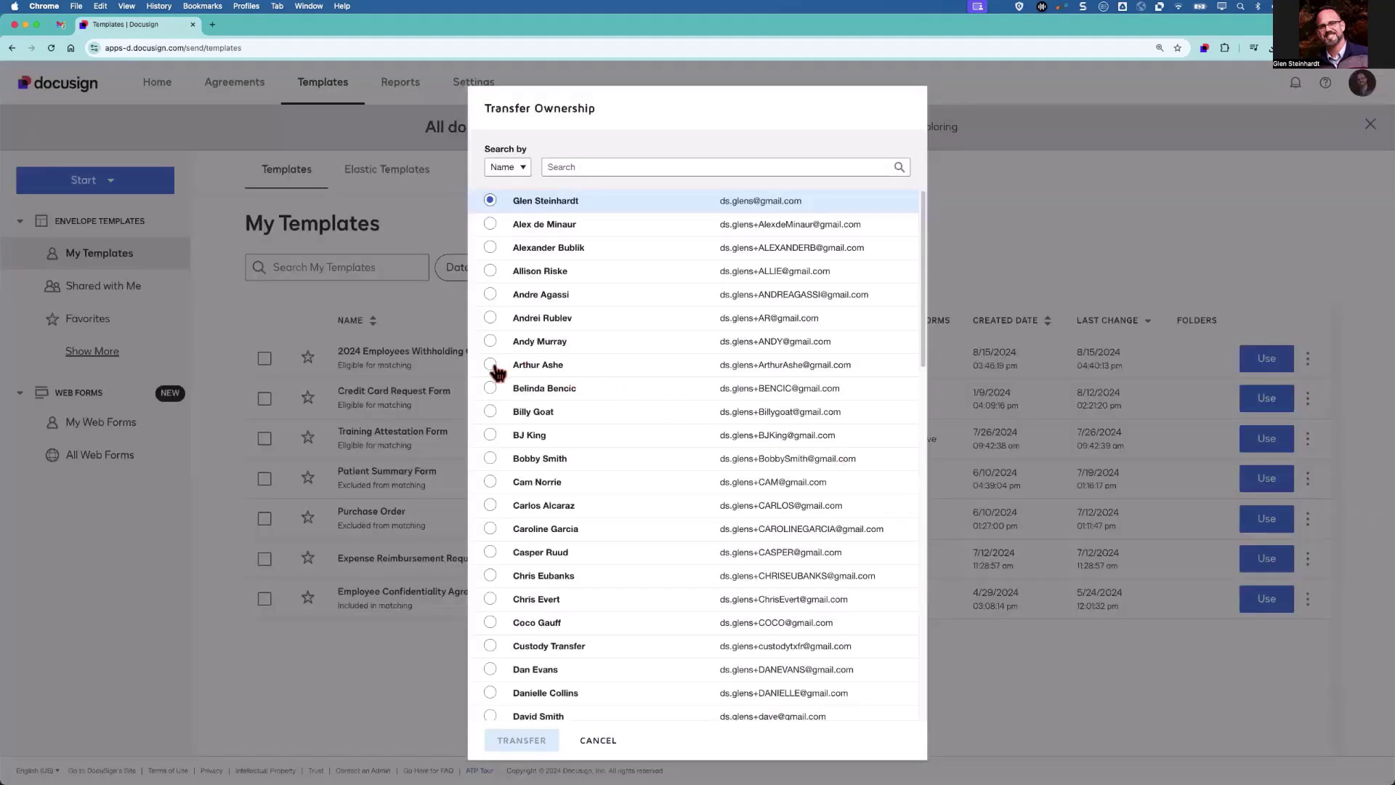
click(491, 364)
click(522, 741)
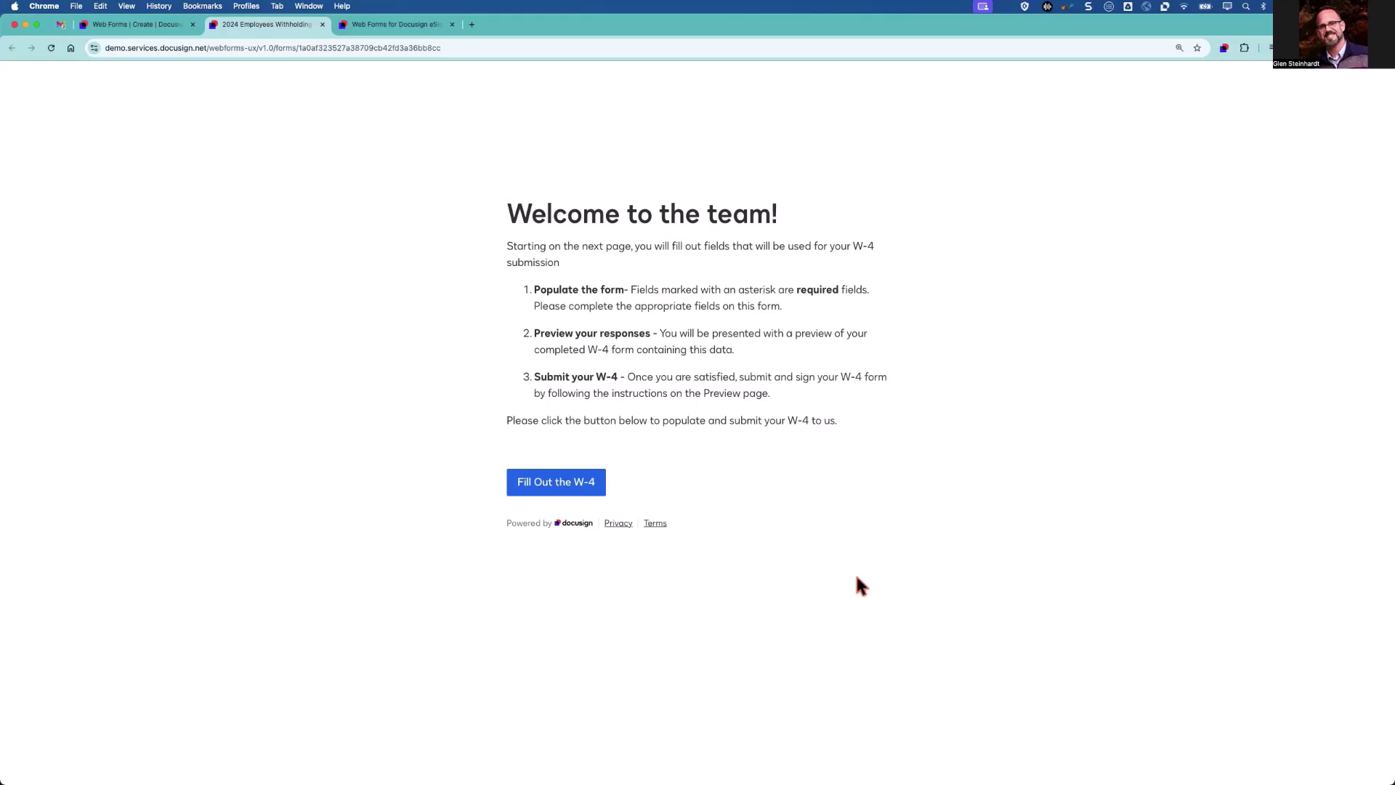
Choose Single or Married filing separately status, then enter the employee's name and Social Security Number.
click(555, 482)
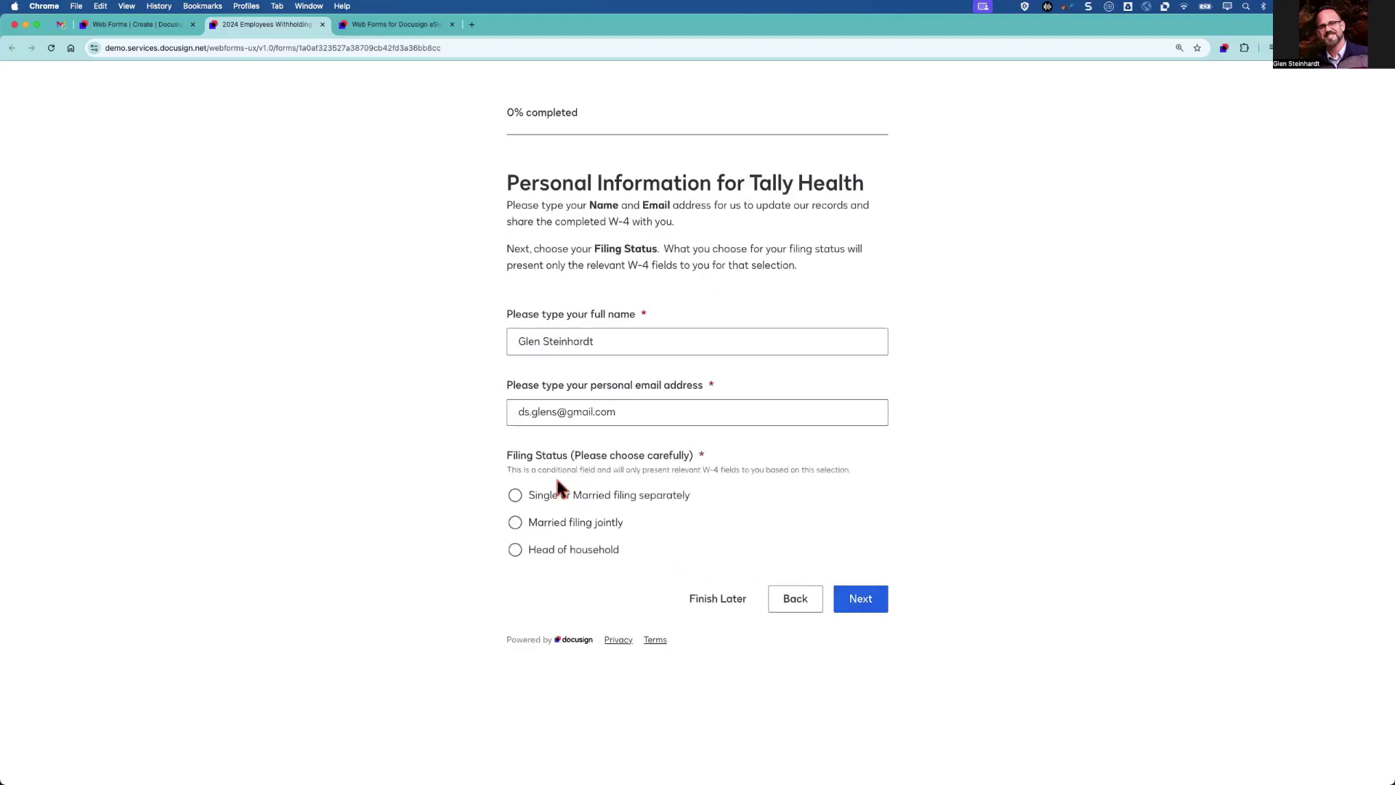
click(515, 495)
click(861, 599)
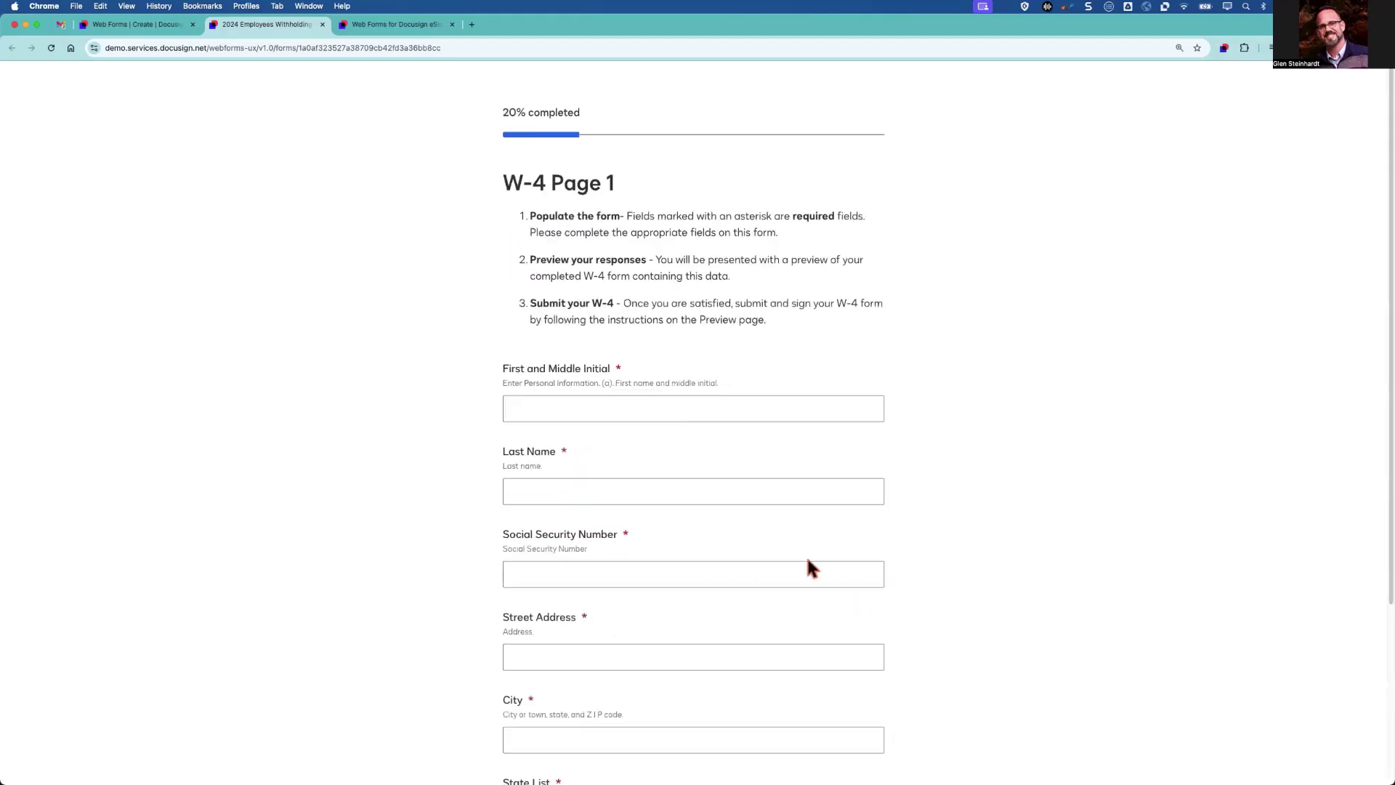
click(663, 405)
key(Tab)
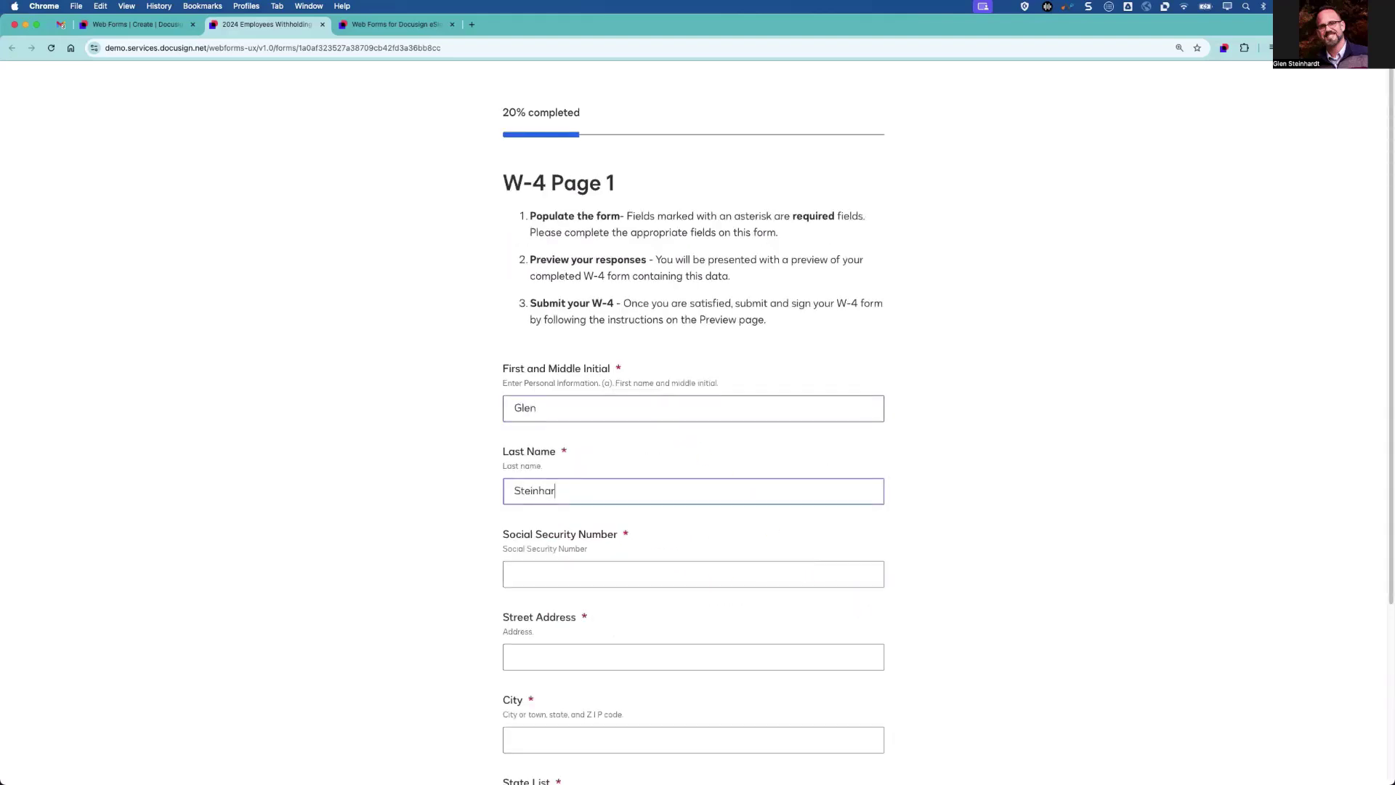
key(Tab)
text(004-44-4444)
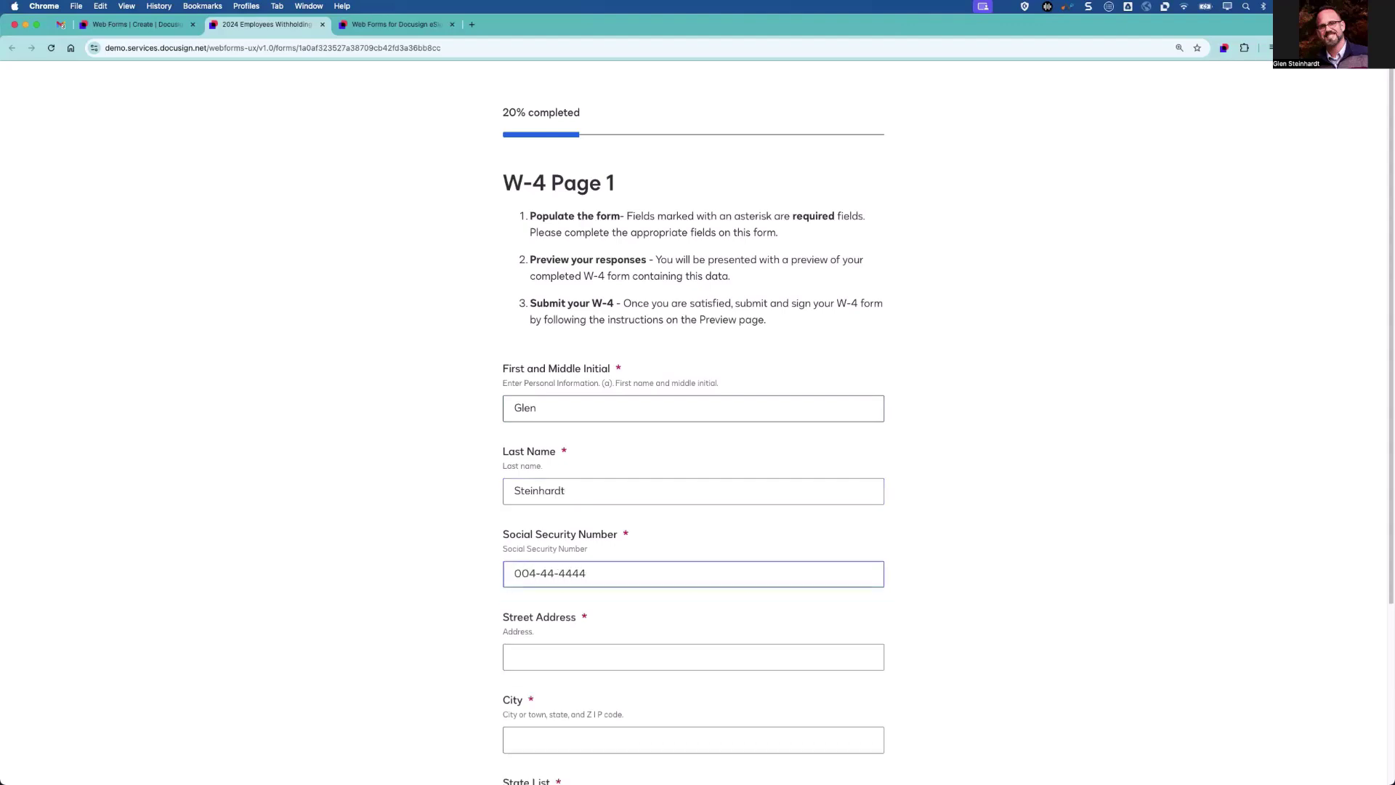
Enter the employee's street address, city, state NC and zip code, then continue.
click(664, 663)
text(123 Maple Street)
key(Tab)
text(Raleigh)
scroll(613, 663, down, 3)
click(618, 584)
scroll(574, 730, down, 5)
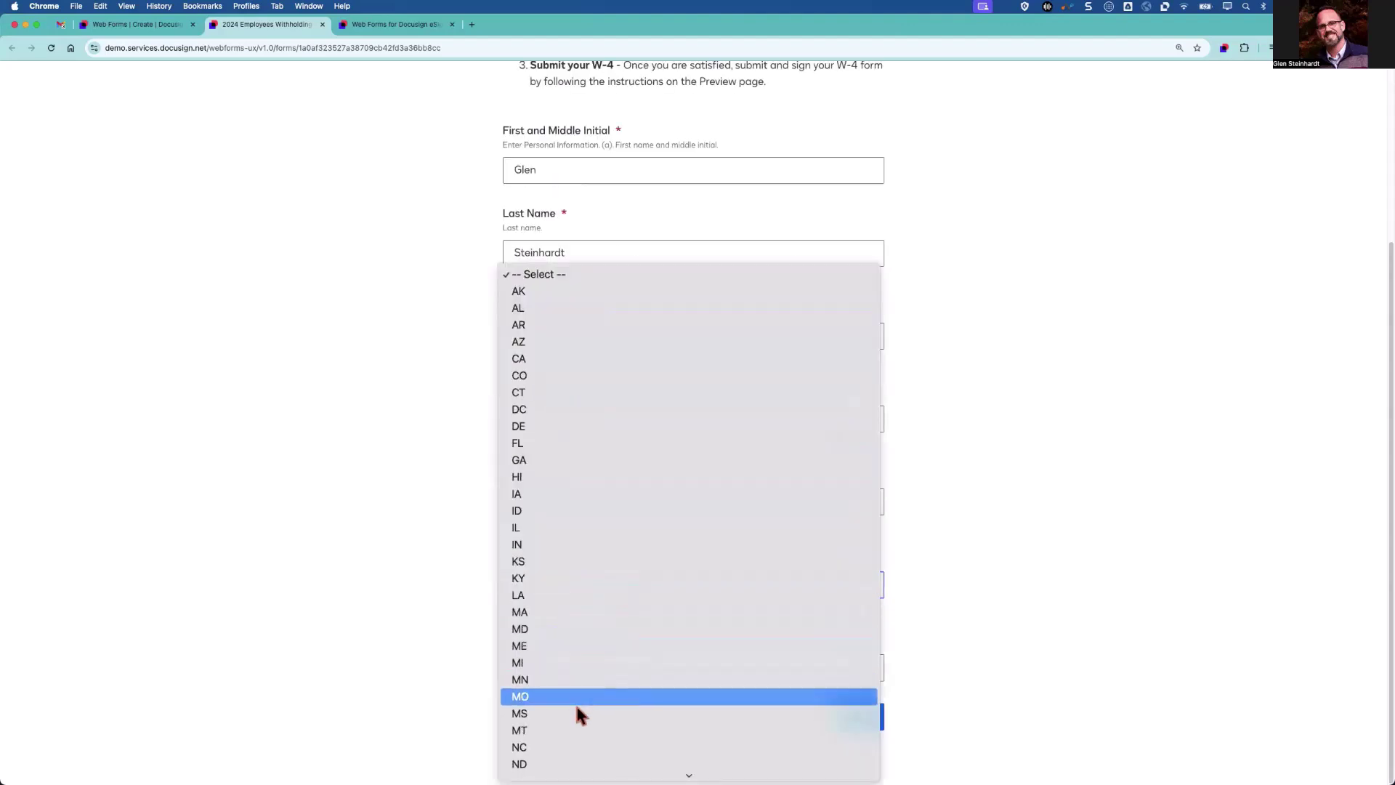
click(573, 747)
click(601, 676)
text(33333)
click(854, 737)
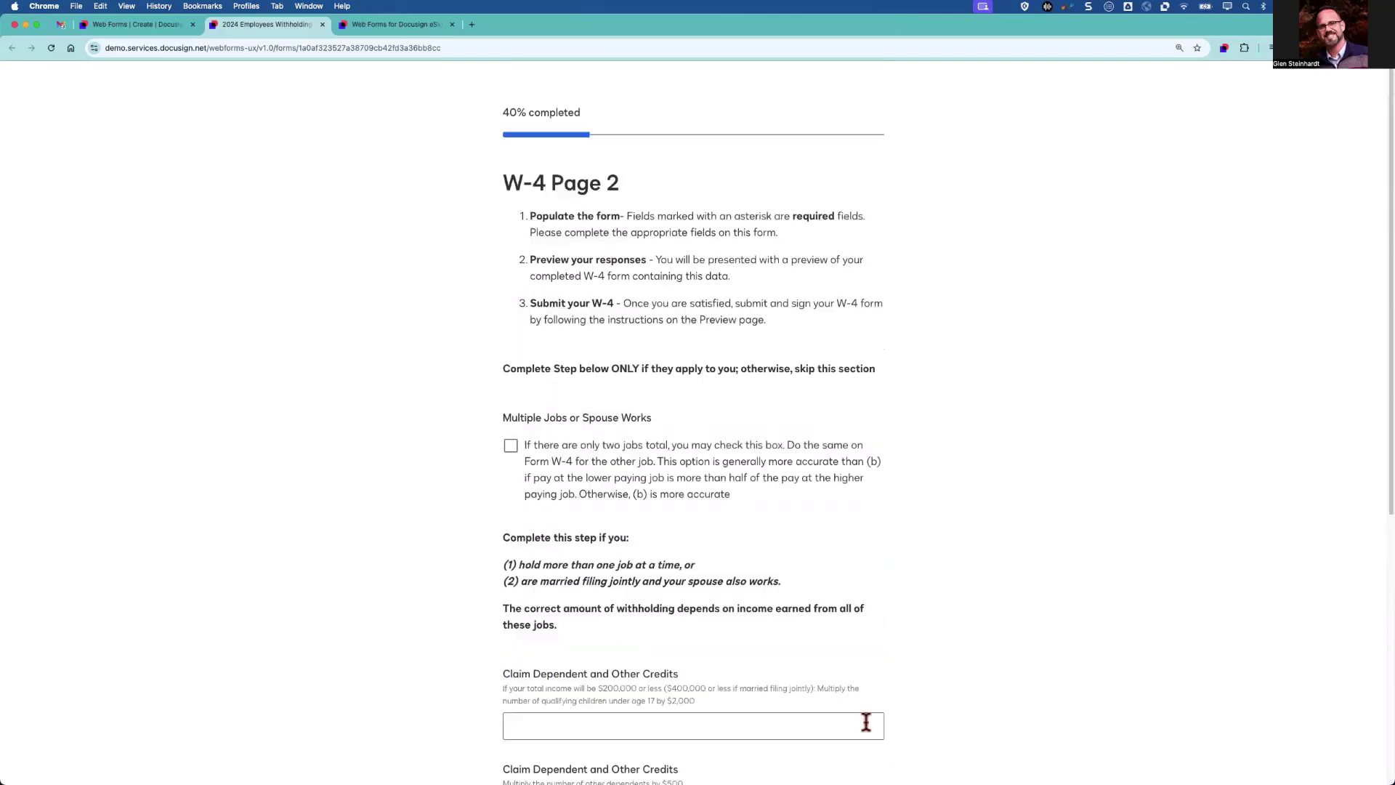
Check Multiple Jobs, enter dependent amounts 2000 and 500, and submit the W-4 for signing.
click(515, 449)
click(664, 727)
text(2000)
scroll(701, 672, down, 5)
click(622, 464)
text(500)
scroll(970, 499, down, 2)
click(854, 716)
scroll(880, 673, down, 10)
scroll(877, 674, down, 2)
click(862, 714)
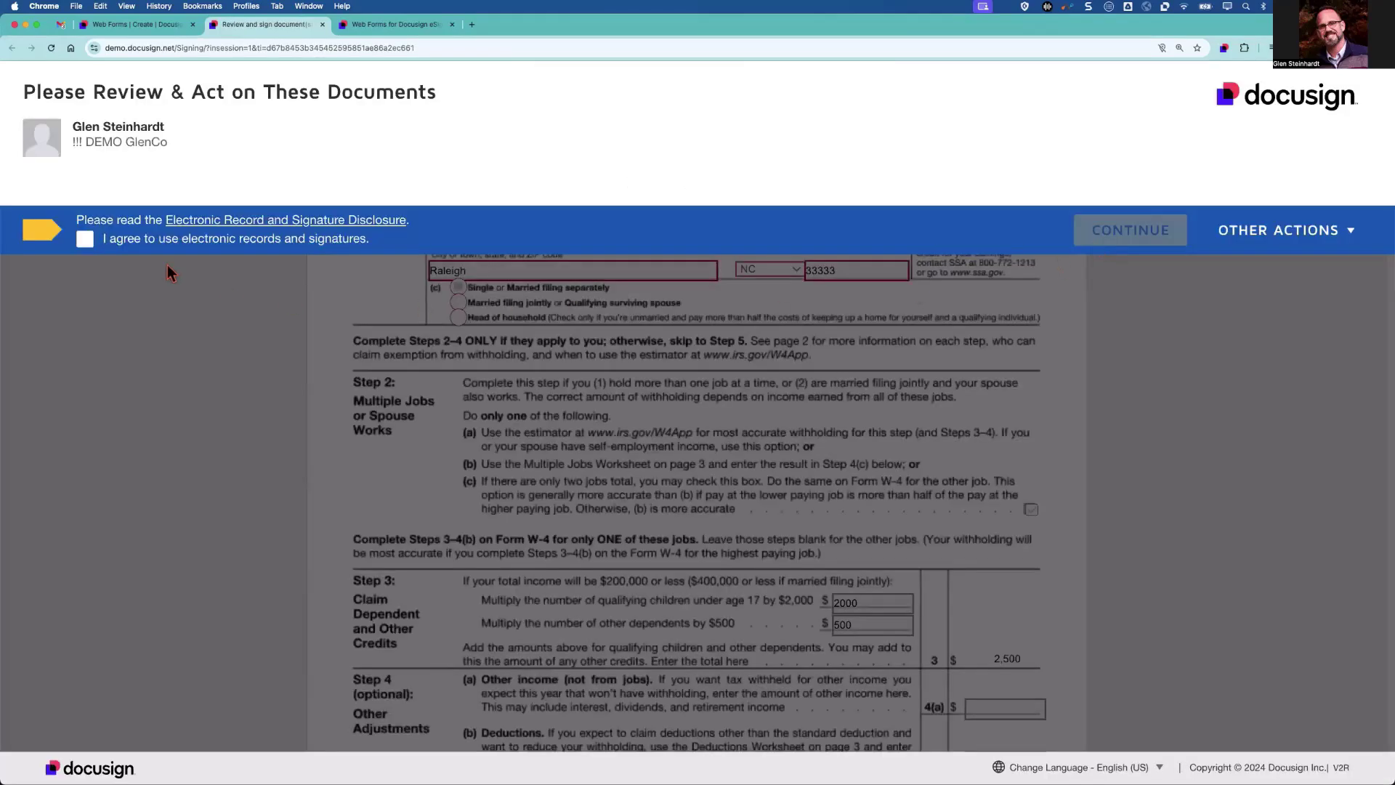
Agree to electronic records and sign the prefilled W-4 at its signature tag.
click(154, 249)
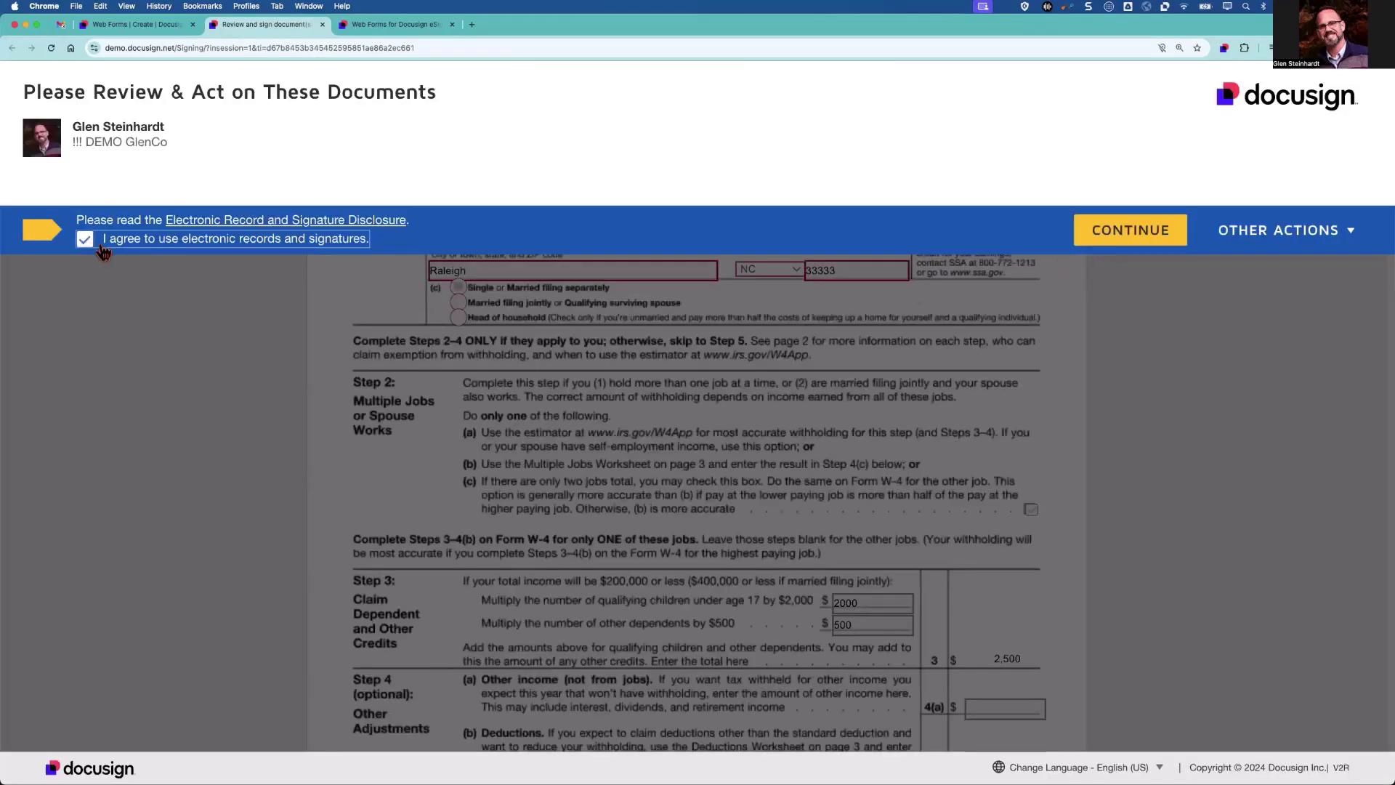
click(1130, 229)
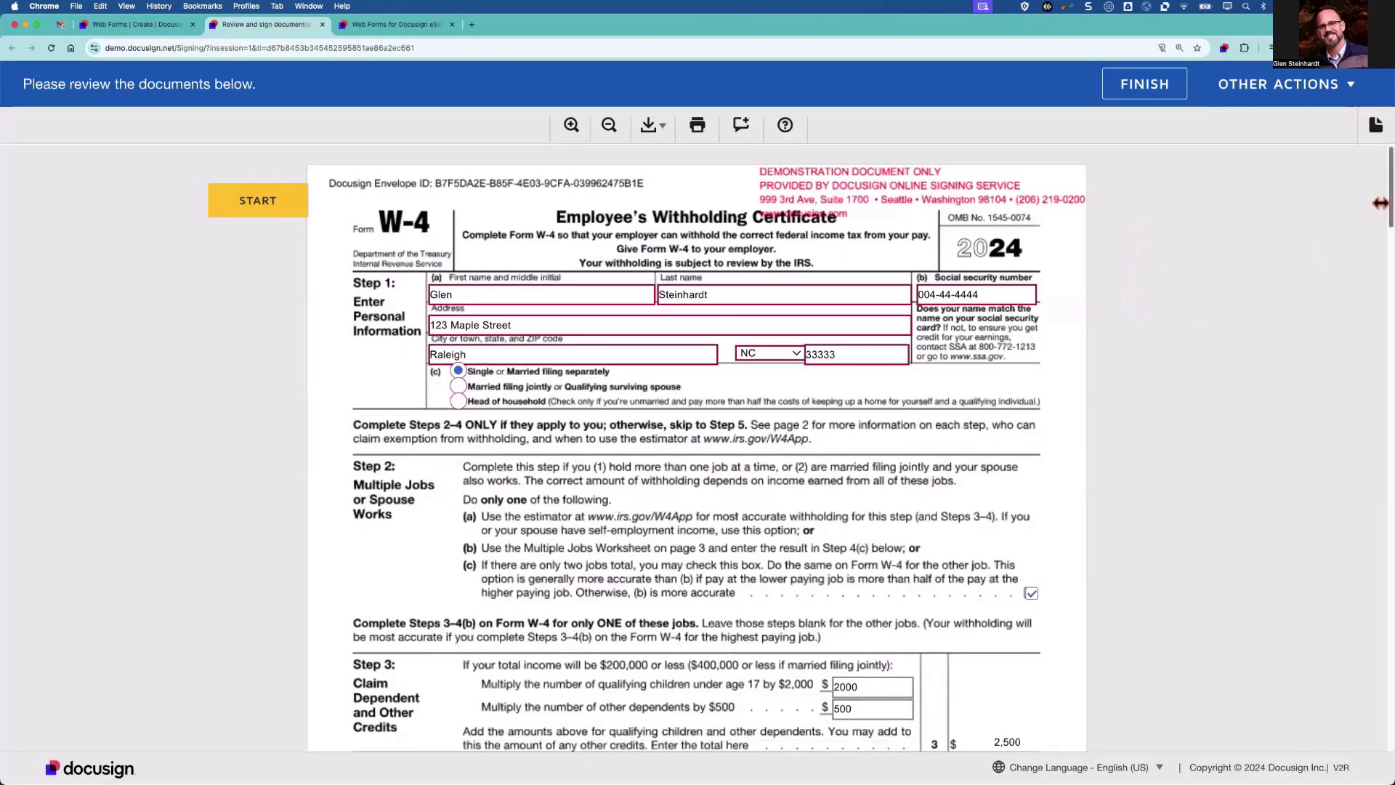
drag(1383, 223, 1383, 267)
click(502, 619)
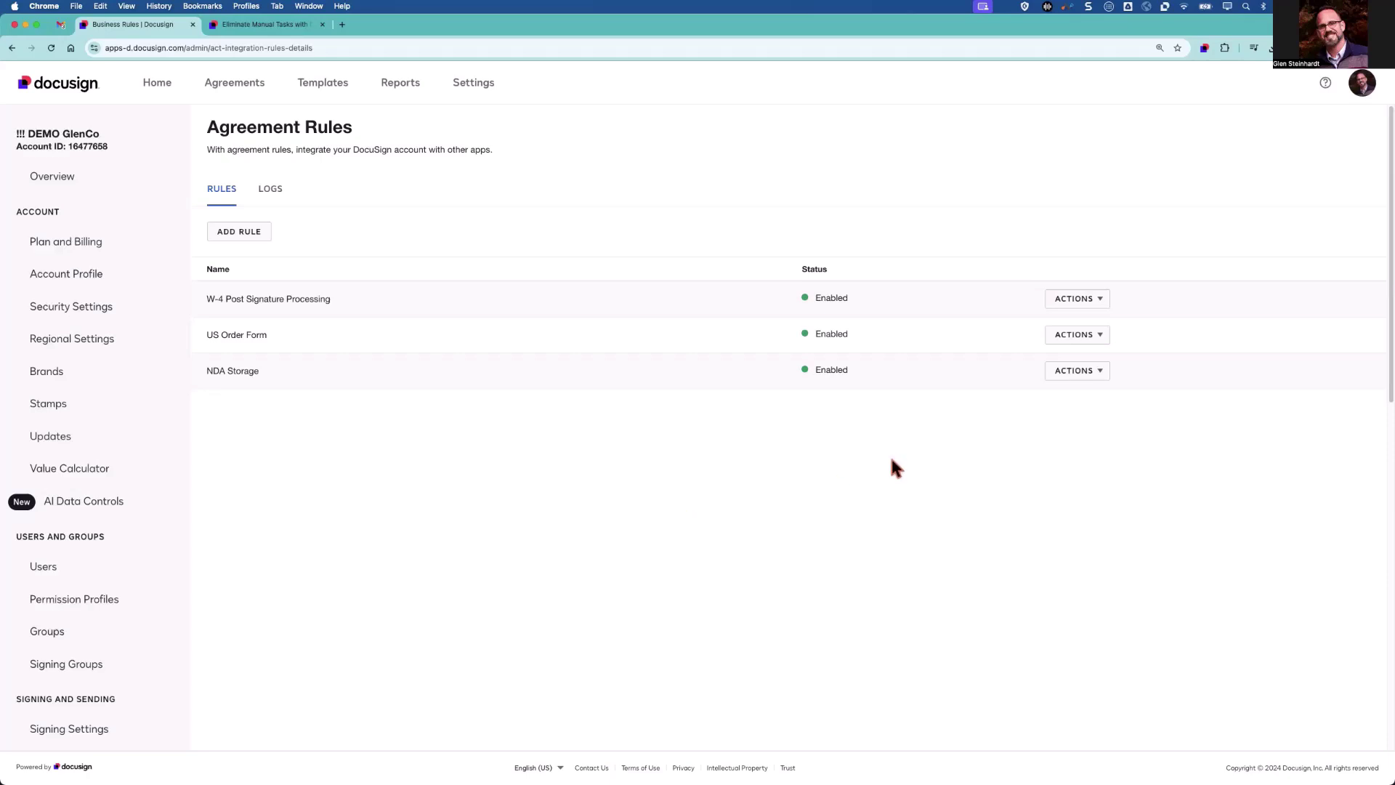
Open the W-4 Post Signature Processing rule for editing and scroll through its conditions and actions.
click(1087, 300)
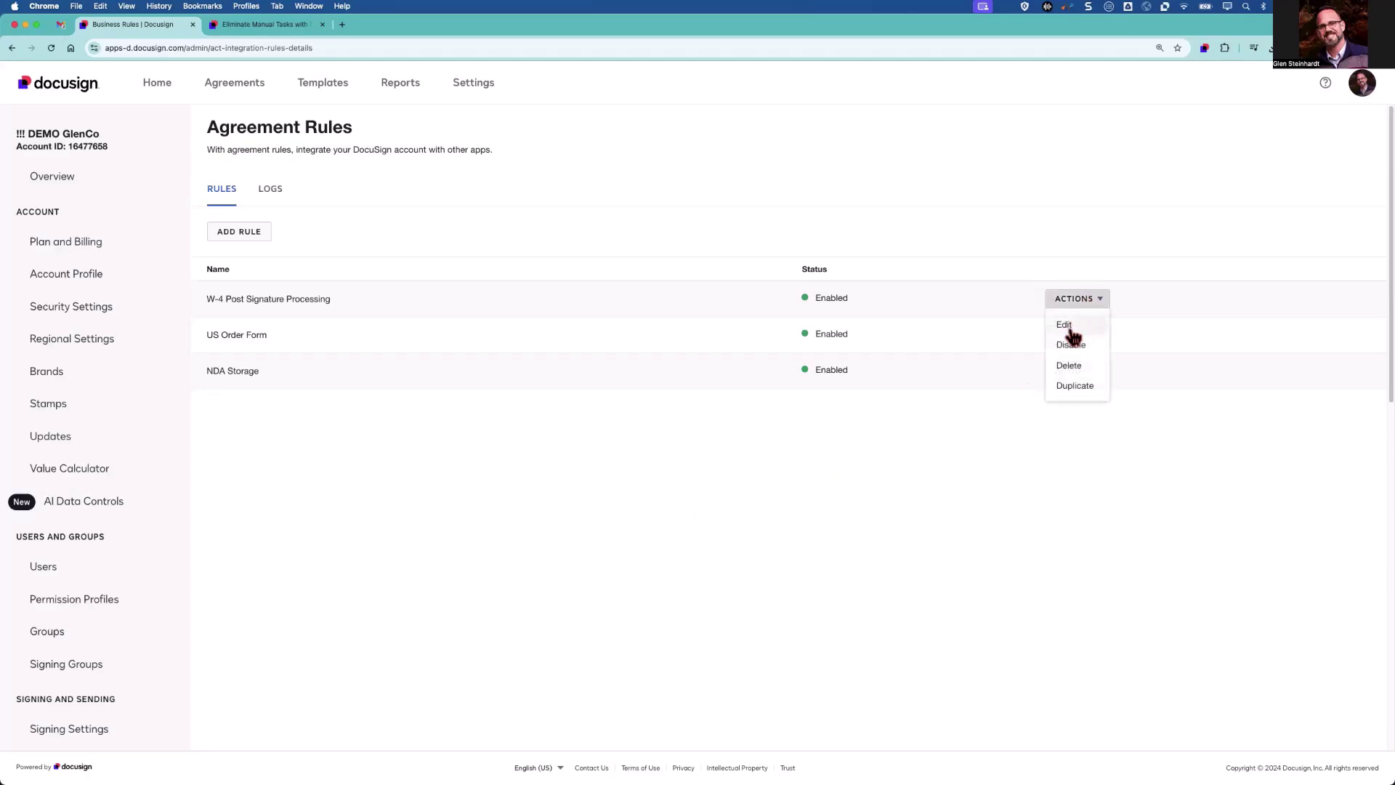
click(1065, 326)
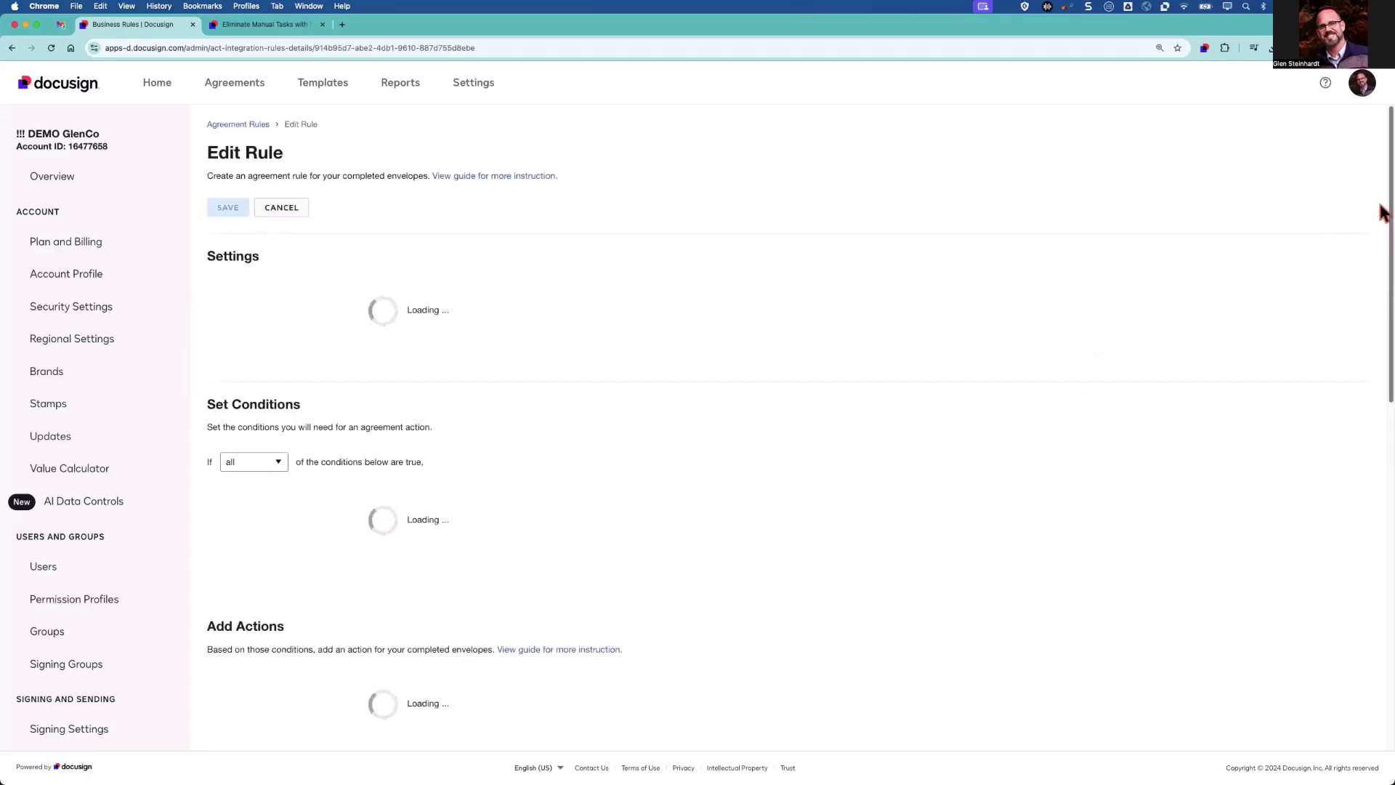
scroll(1383, 218, down, 1)
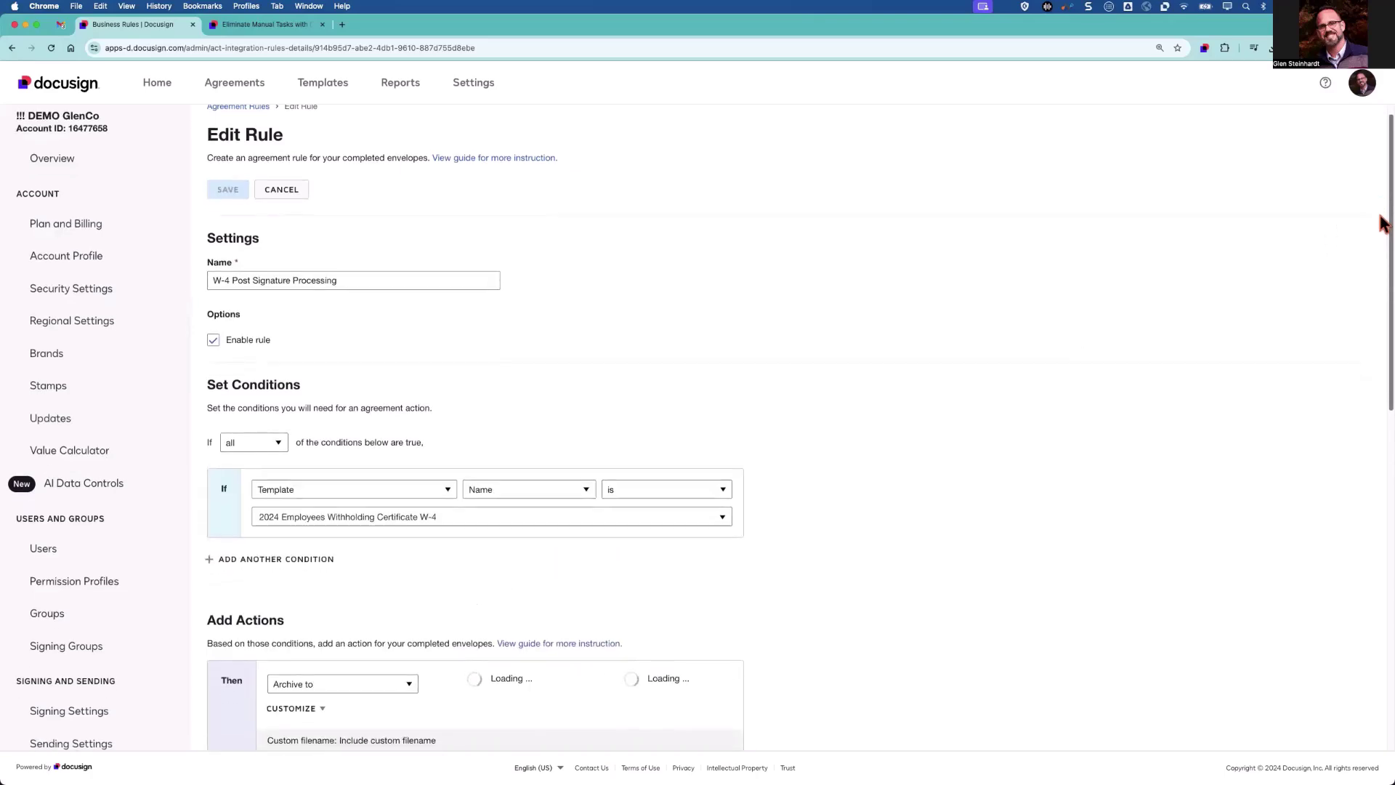
drag(1383, 223, 1383, 377)
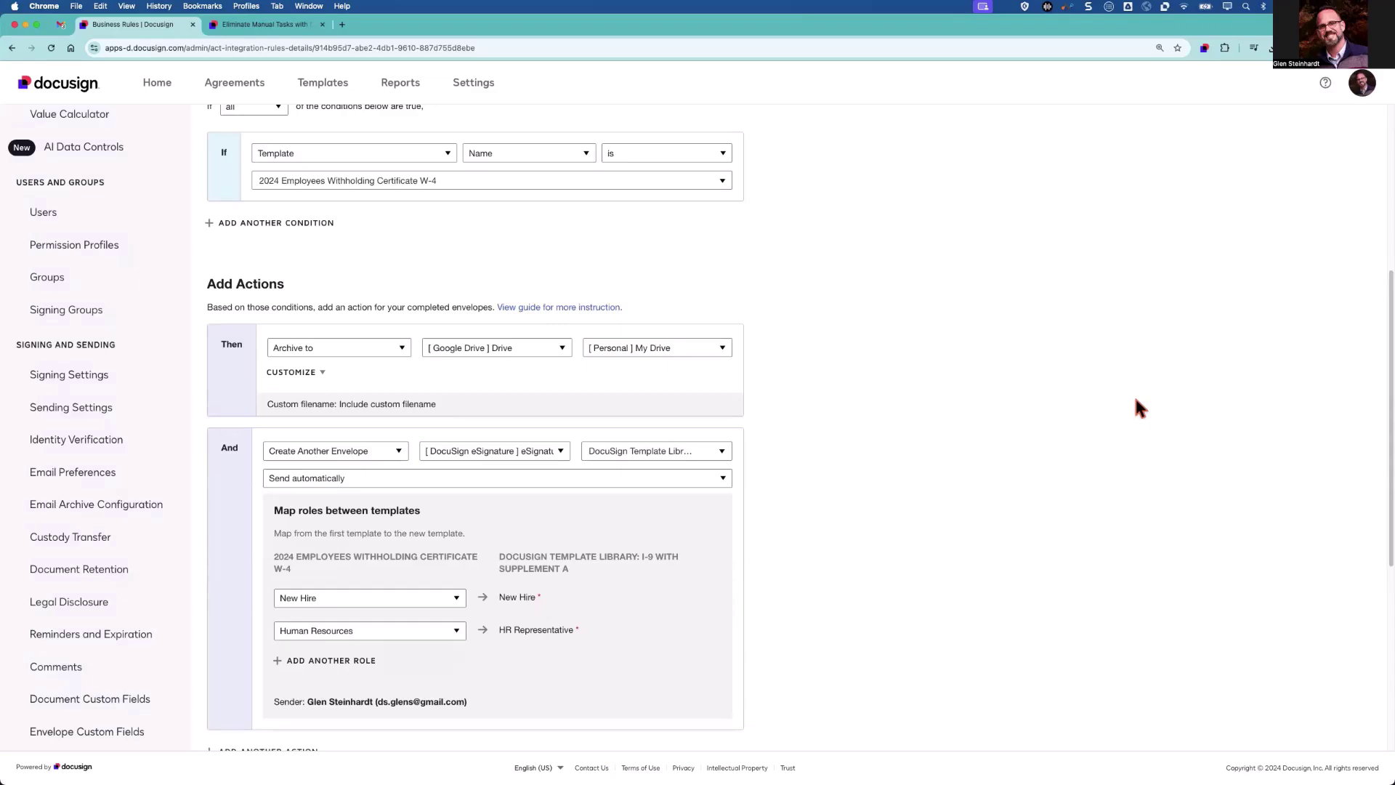
key(ctrl+Tab)
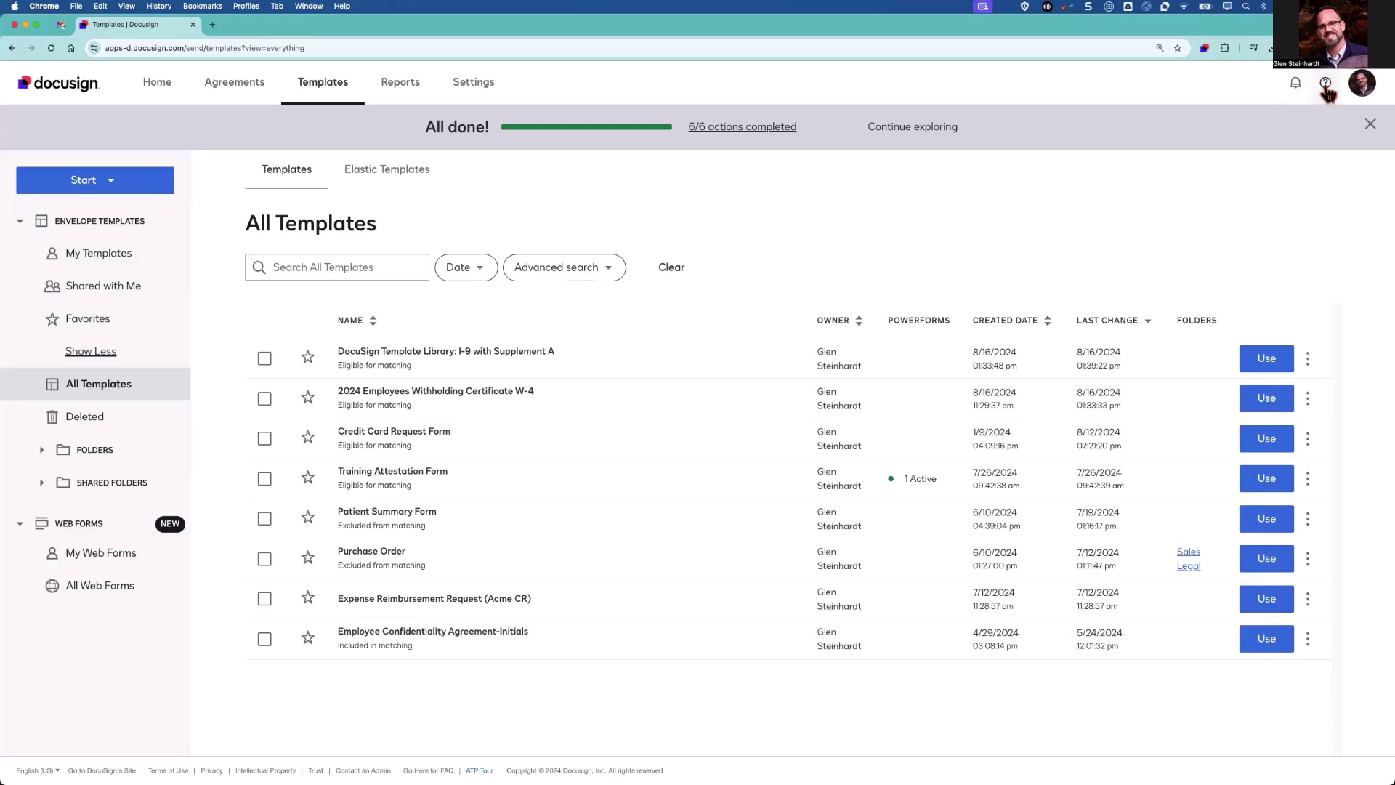
From the help menu, follow Support Center to the Docusign Community site.
click(1326, 86)
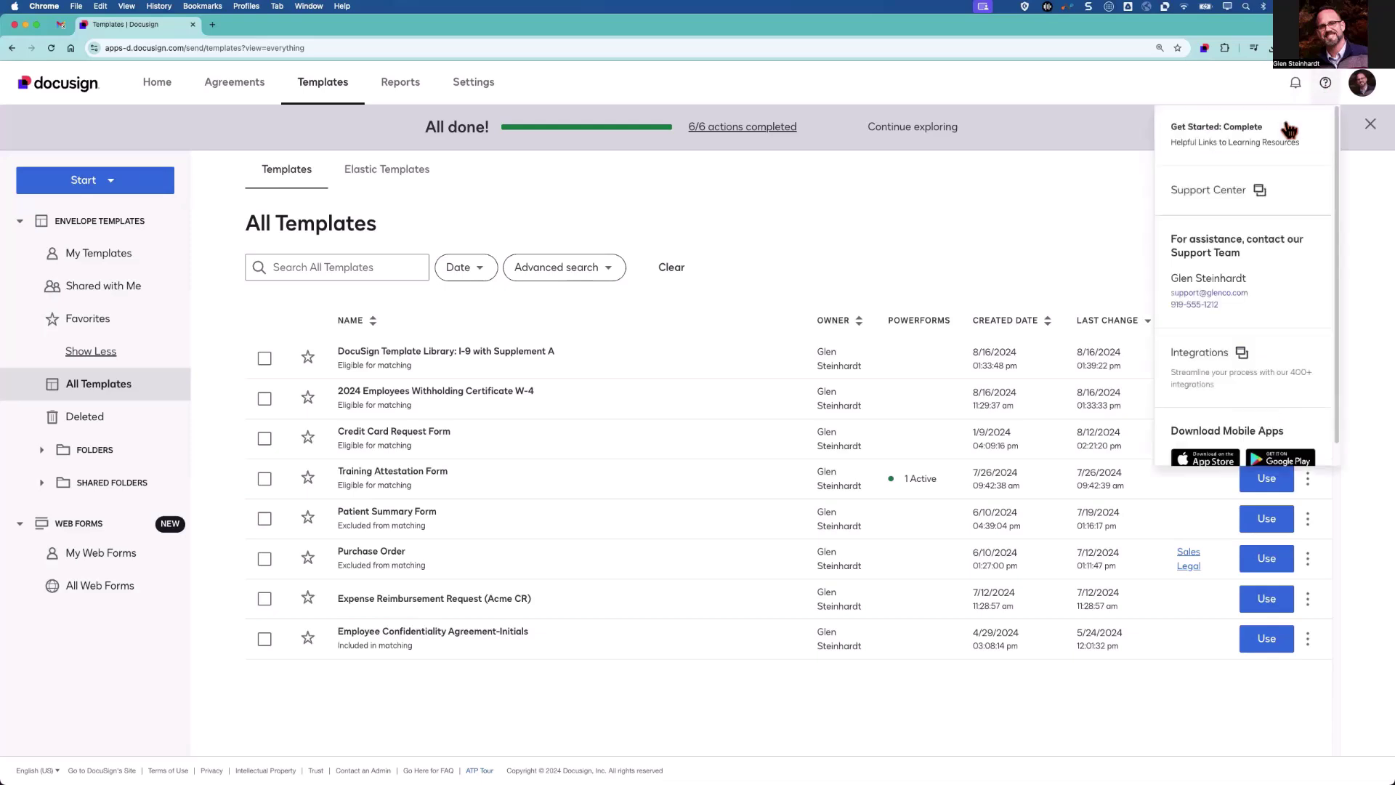
click(1207, 191)
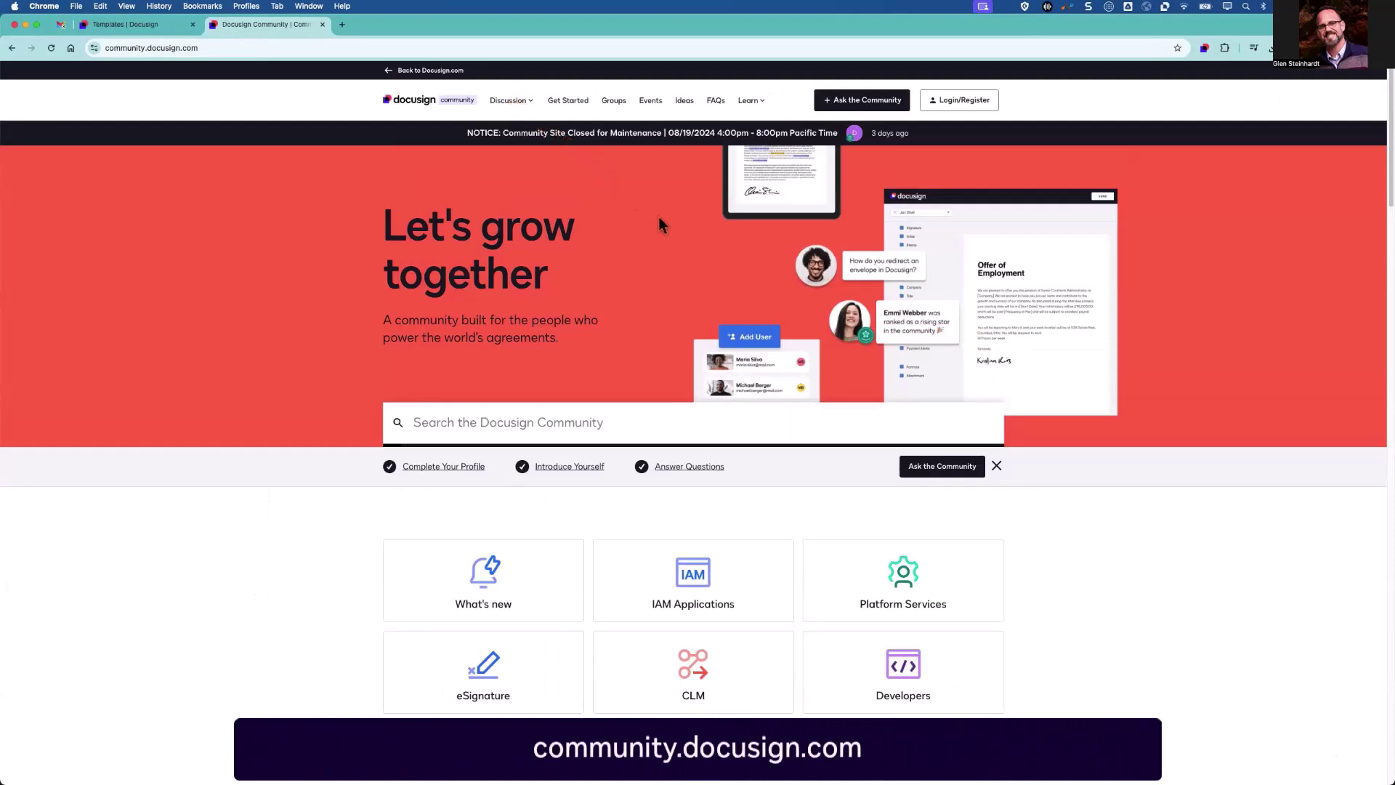
Select the IAM Applications card on the Docusign Community home page.
click(691, 592)
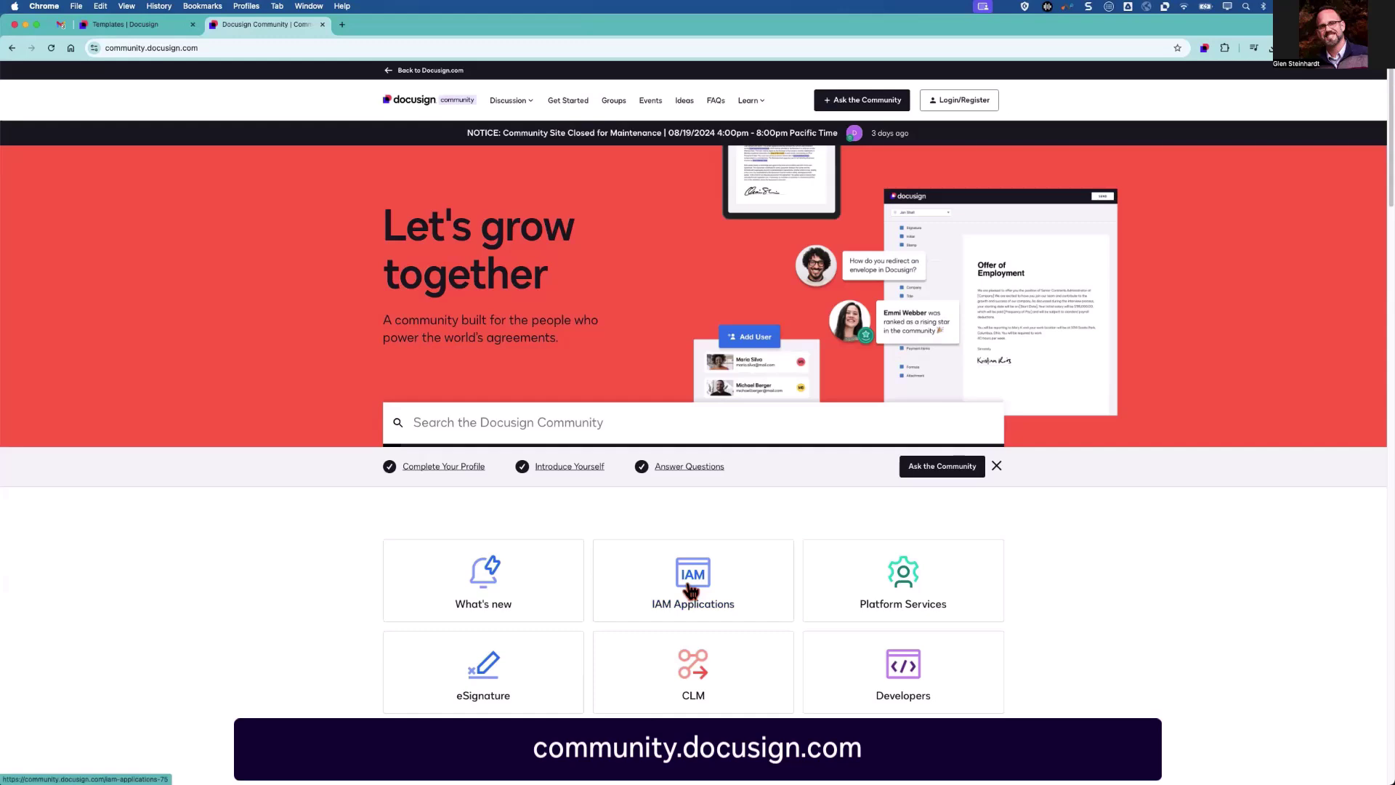
click(691, 592)
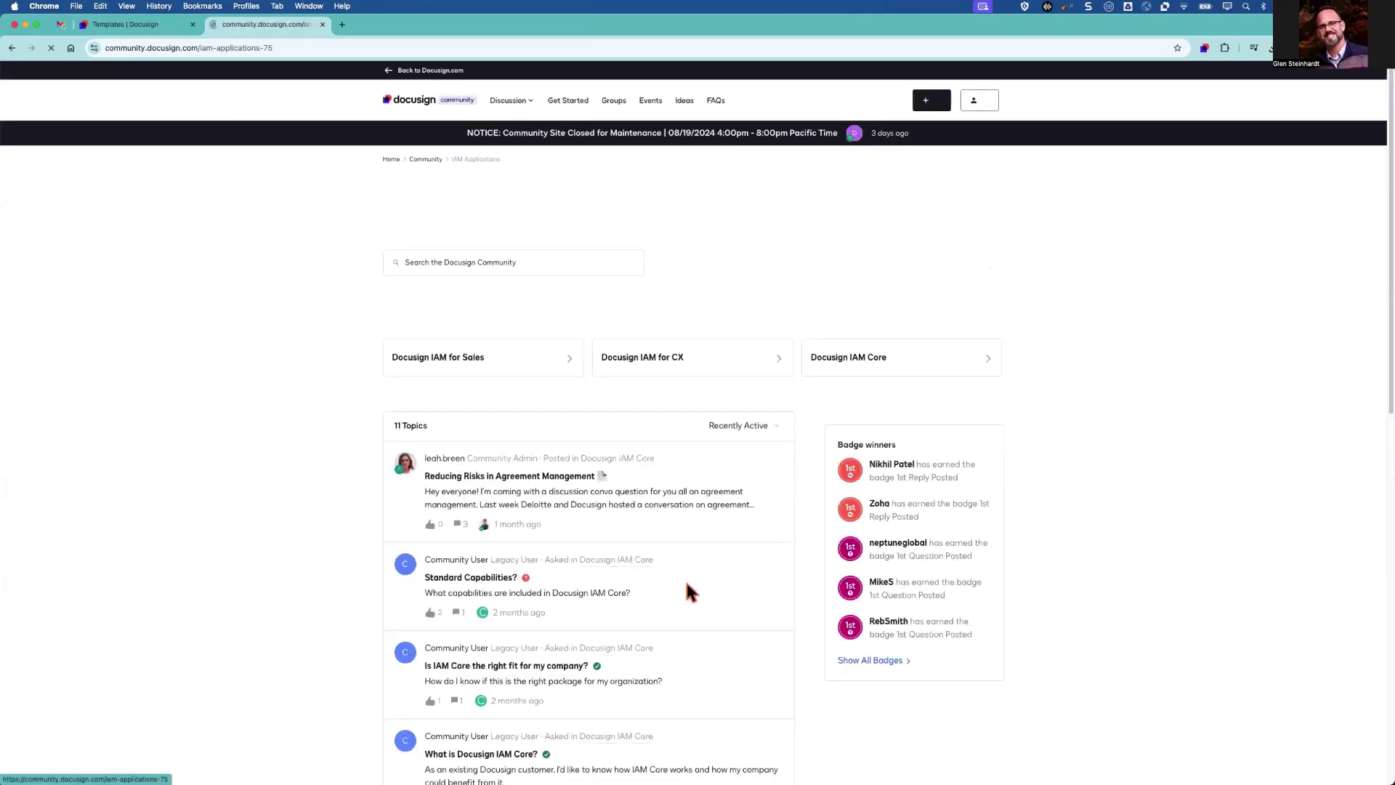